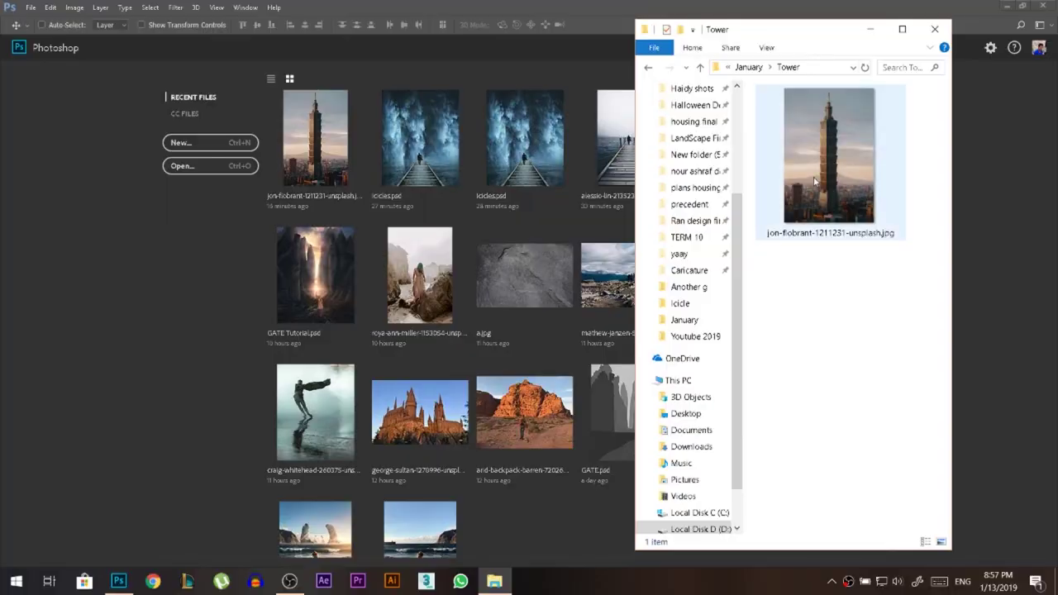
Open jon-flobrant-1211231-unsplash.jpg from the Tower folder in Photoshop and crop it to a 4:5 (8:10) ratio at full width
left_click_drag(816, 145, 179, 217)
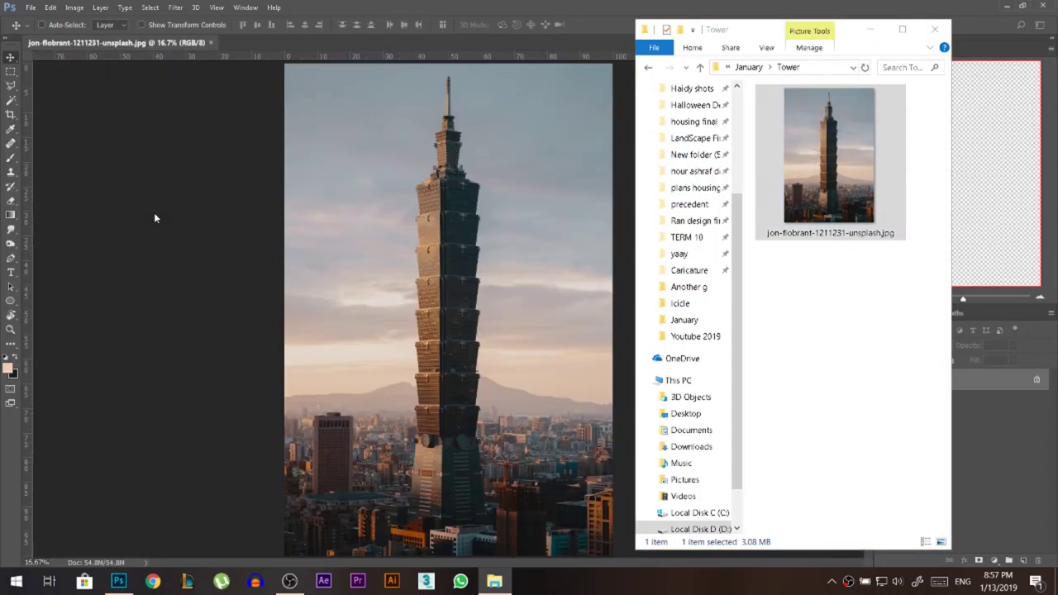
left_click(154, 217)
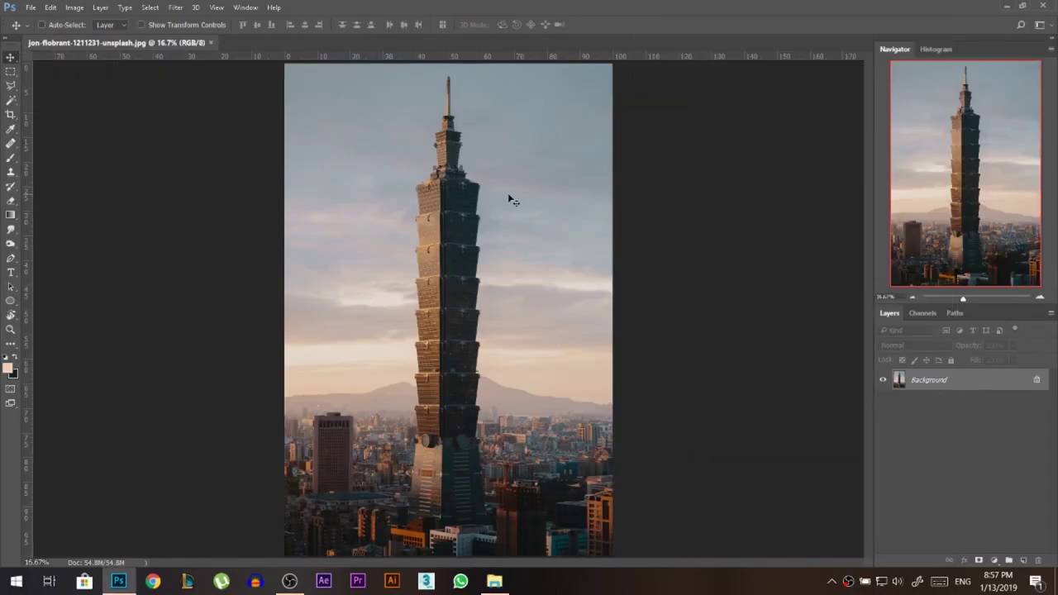
left_click(9, 116)
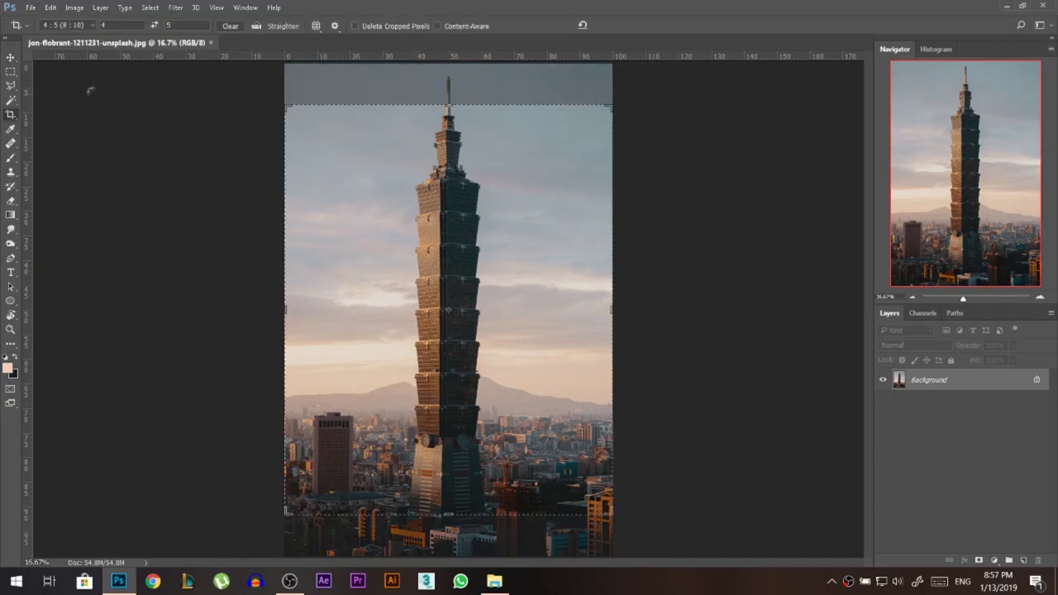
left_click(391, 150)
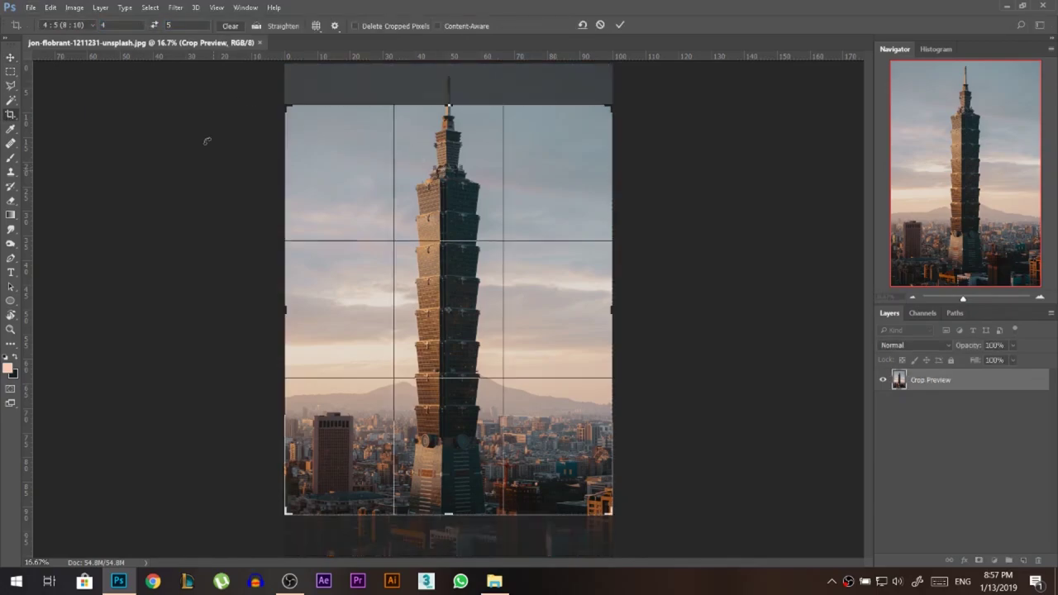
left_click(620, 25)
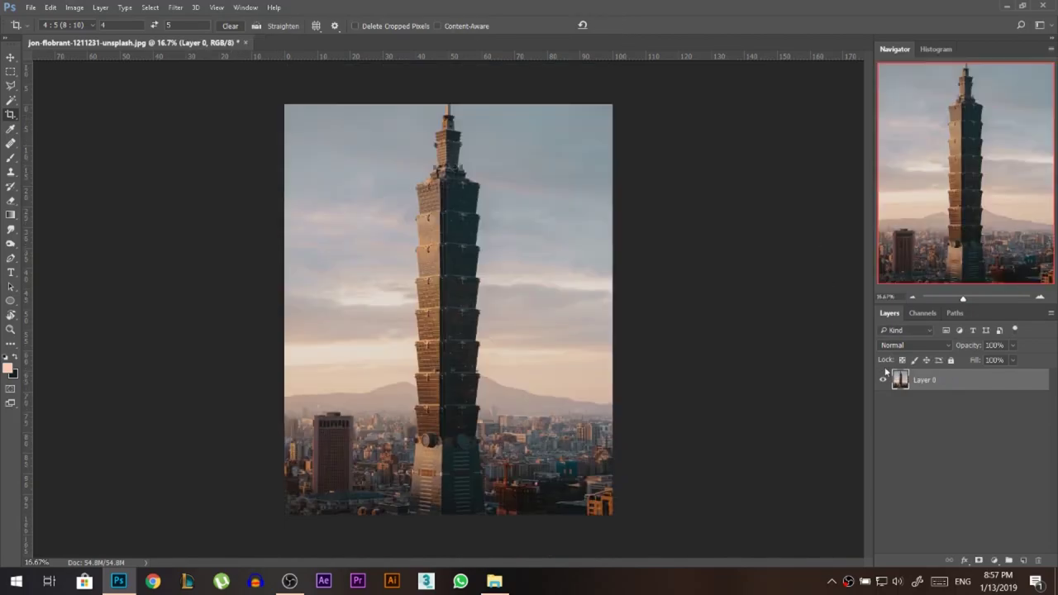
Squash the photo layer vertically to 83.33% height so the whole tower fits inside the cropped canvas
key("ctrl+t")
left_click_drag(447, 68, 448, 104)
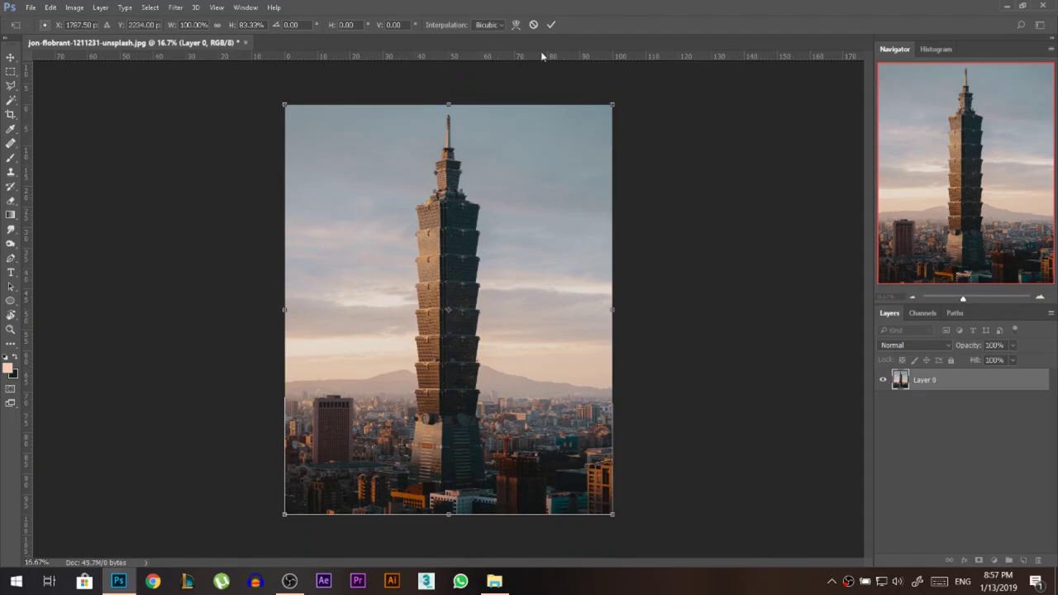
left_click(551, 26)
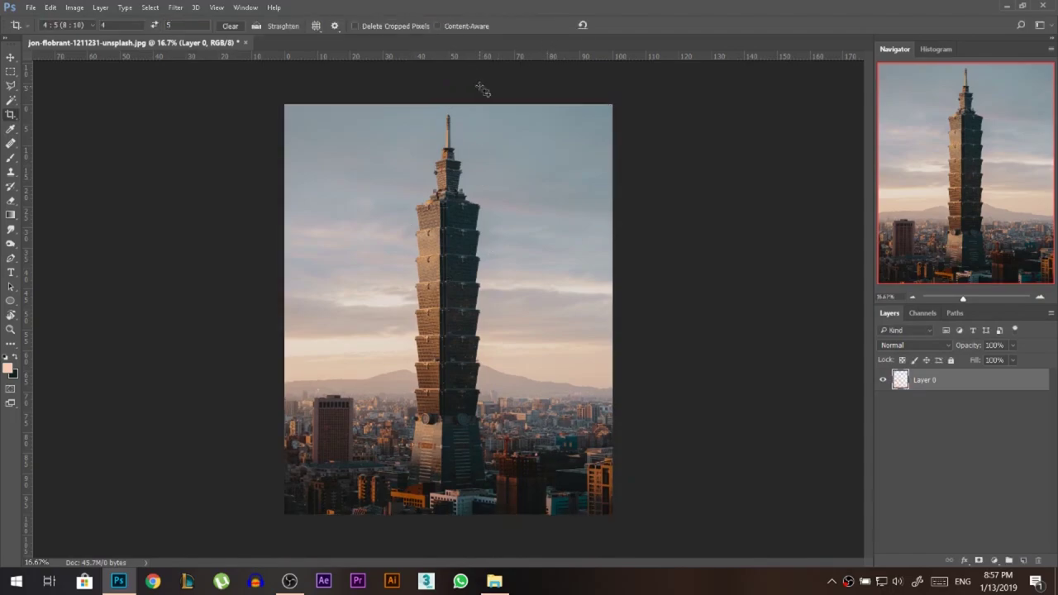
Select the sky on both sides of the tower down to the mountains with the Magic Wand at tolerance 27
left_click(10, 57)
scroll(371, 338, "up", 3)
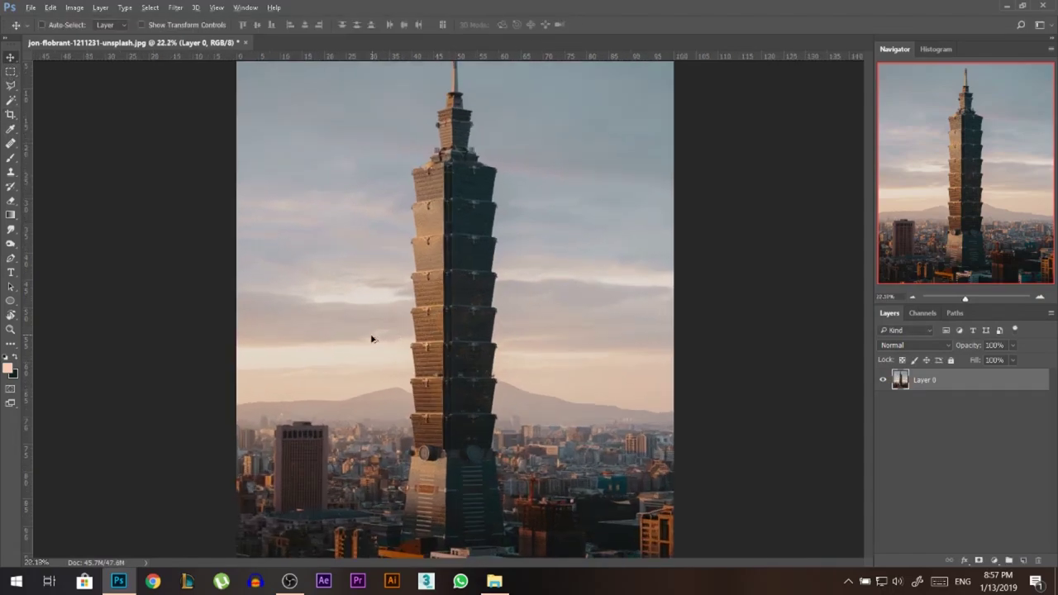
scroll(396, 384, "down", 1)
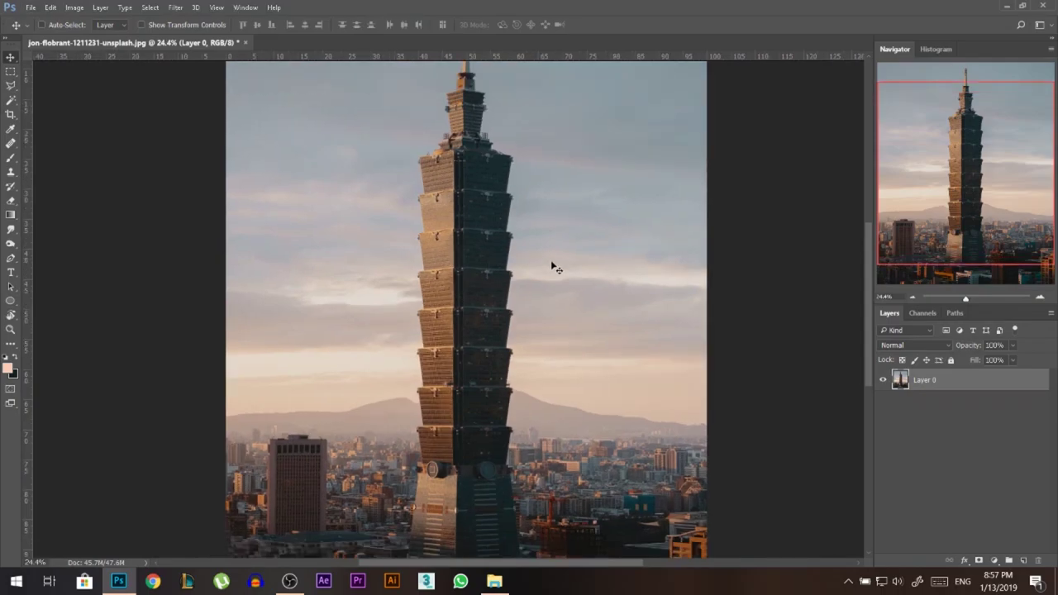
left_click(11, 100)
left_click(381, 385)
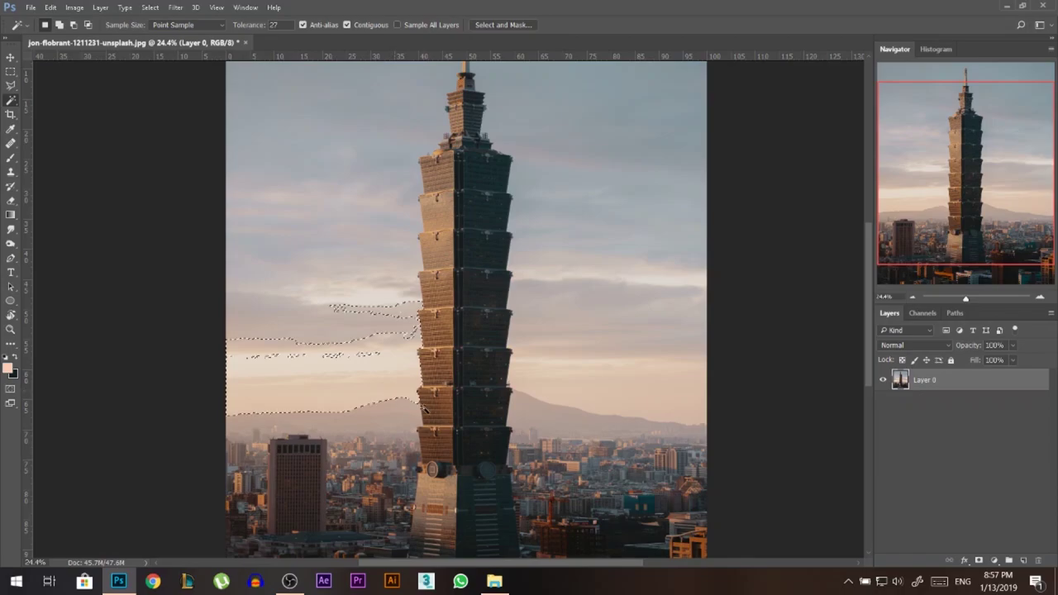
left_click(357, 330, "shift")
left_click(369, 243, "shift")
left_click(382, 142, "shift")
left_click(579, 229, "shift")
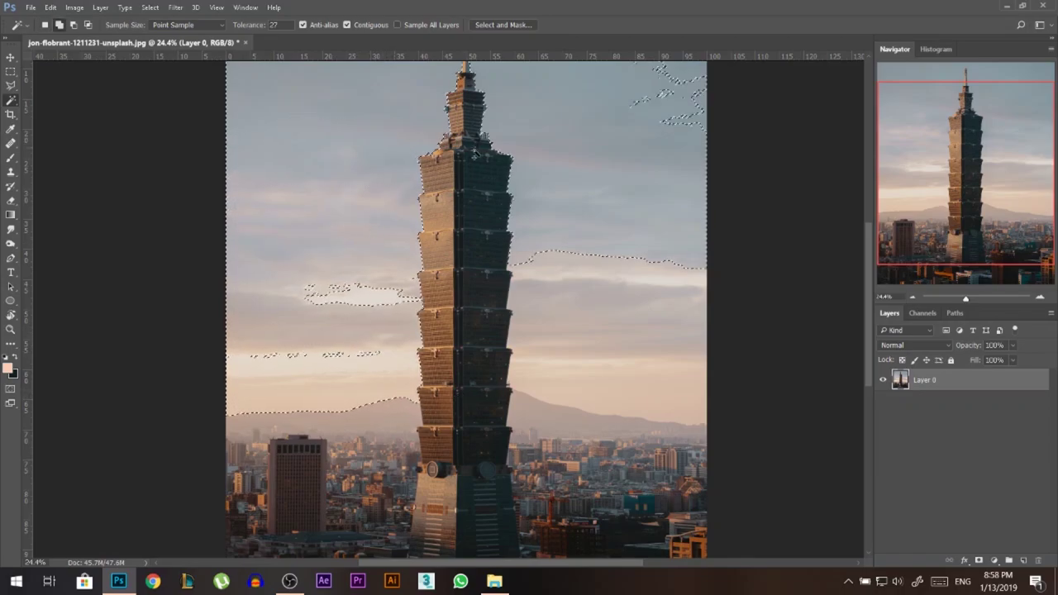
left_click(572, 386, "shift")
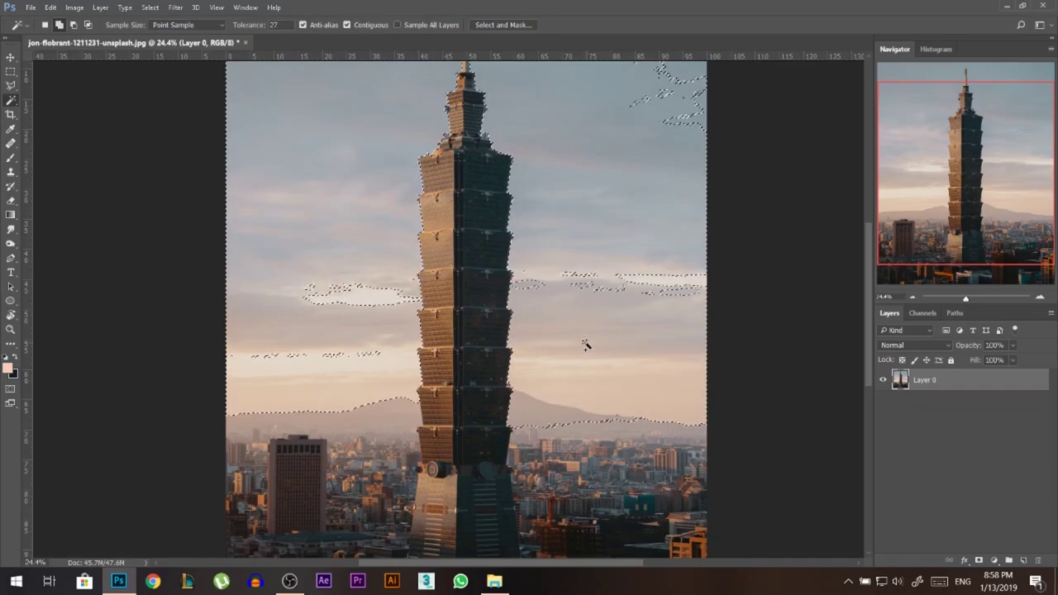
left_click(579, 290, "shift")
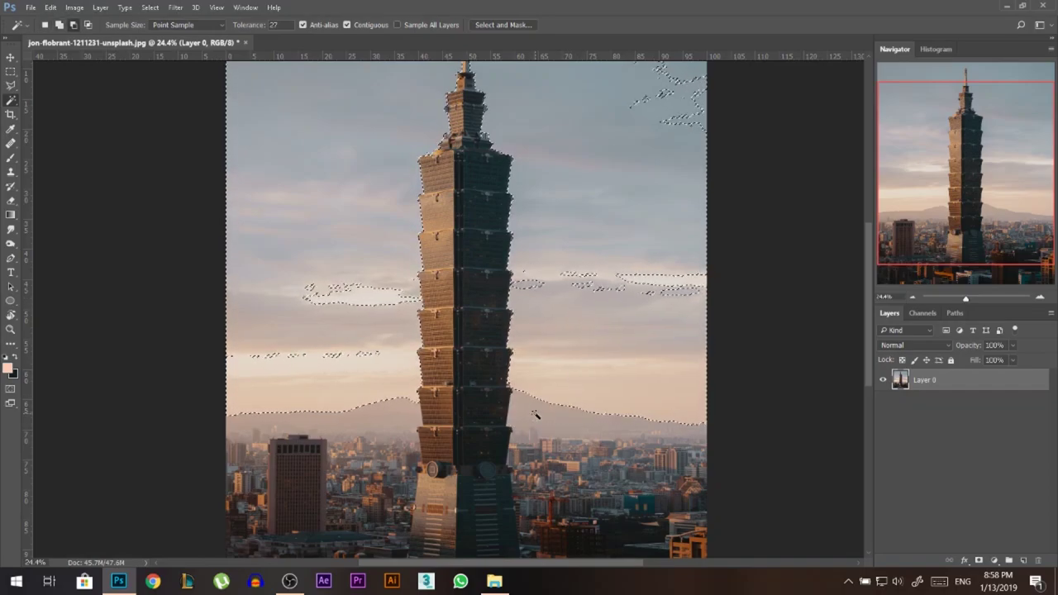
Add the leftover bright cloud patches and the sky's upper corner to the selection so it covers the whole sky
scroll(536, 415, "up", 5)
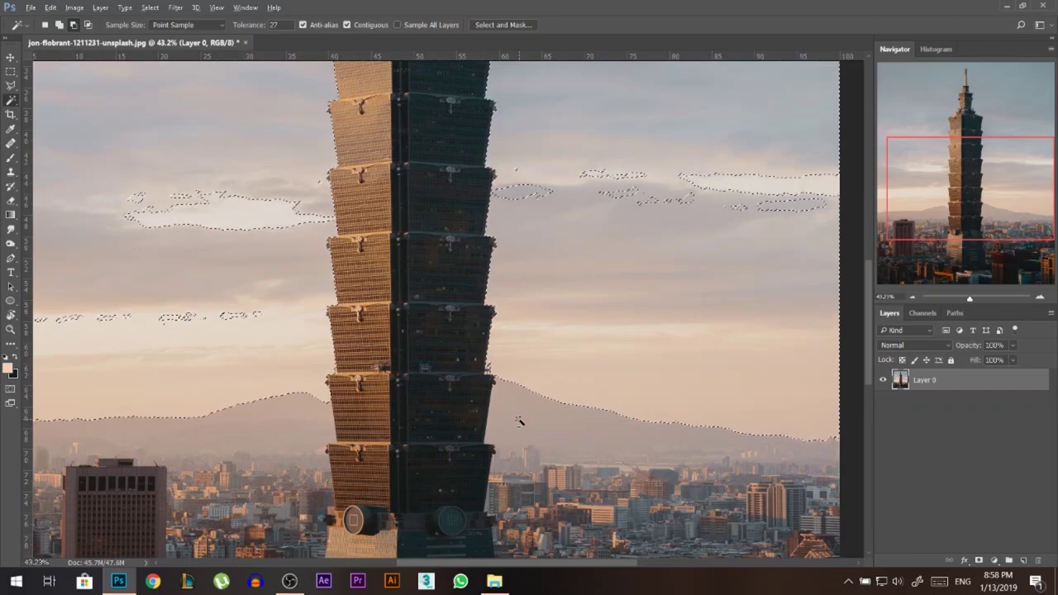
scroll(517, 420, "down", 3)
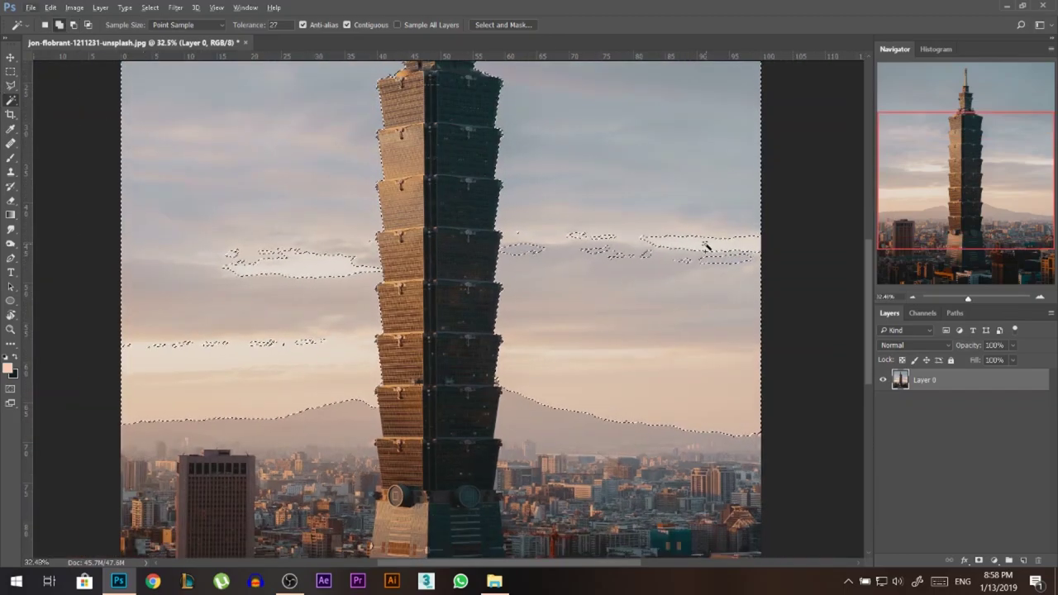
left_click(705, 245, "shift")
left_click(529, 249, "shift")
left_click(331, 265, "alt")
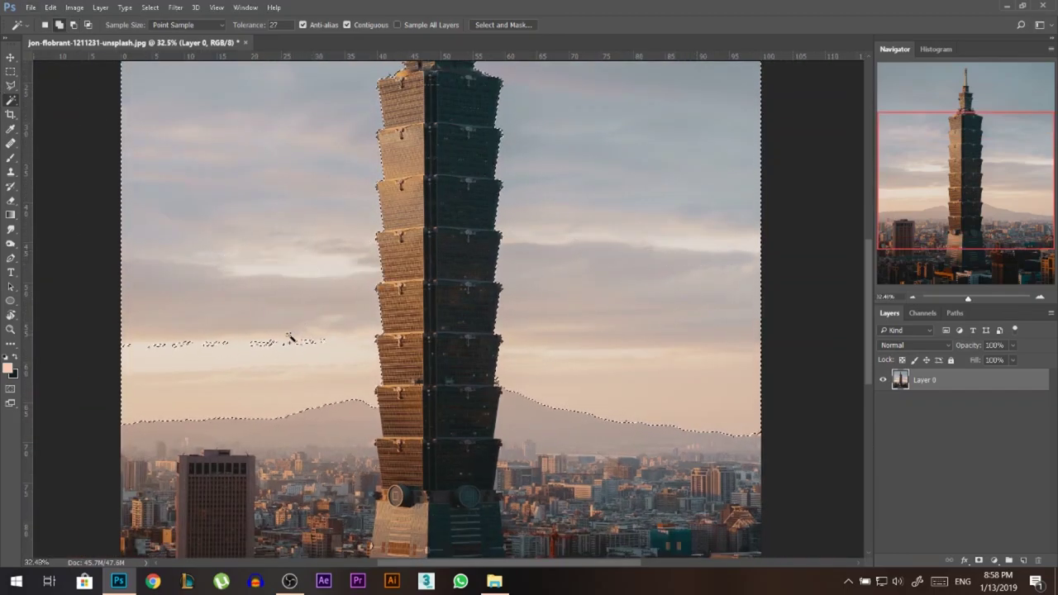
left_click(286, 343, "alt")
scroll(288, 367, "down", 2)
scroll(387, 210, "down", 3)
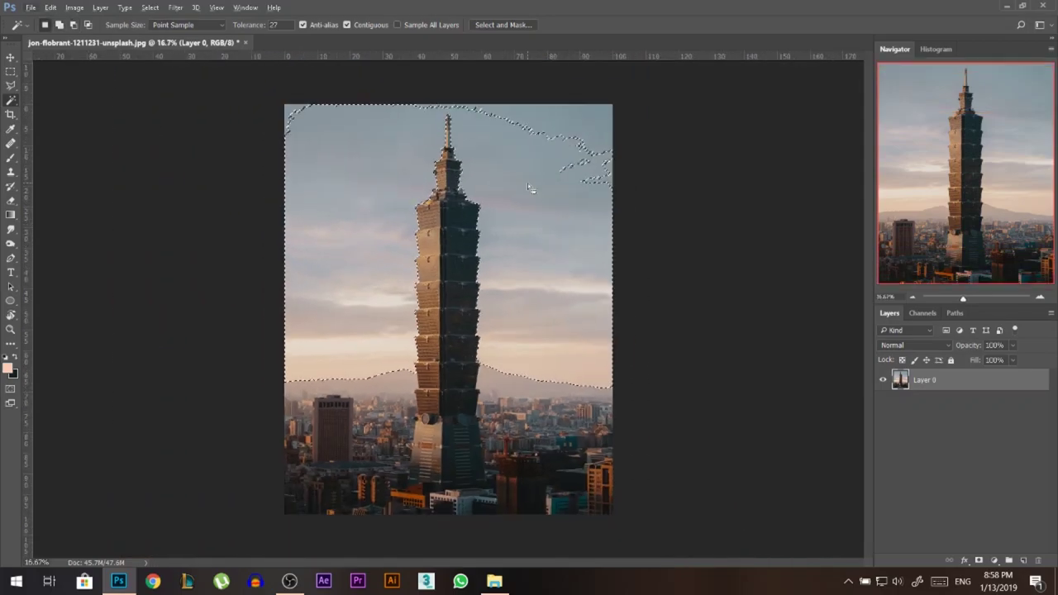
left_click(581, 140, "shift")
scroll(361, 281, "up", 2)
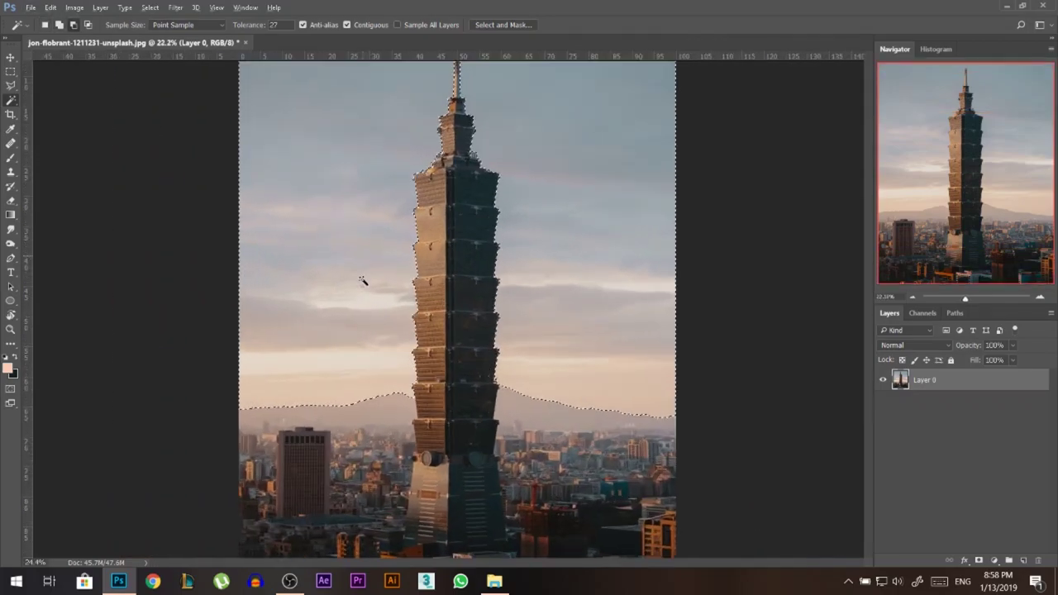
scroll(369, 274, "down", 1)
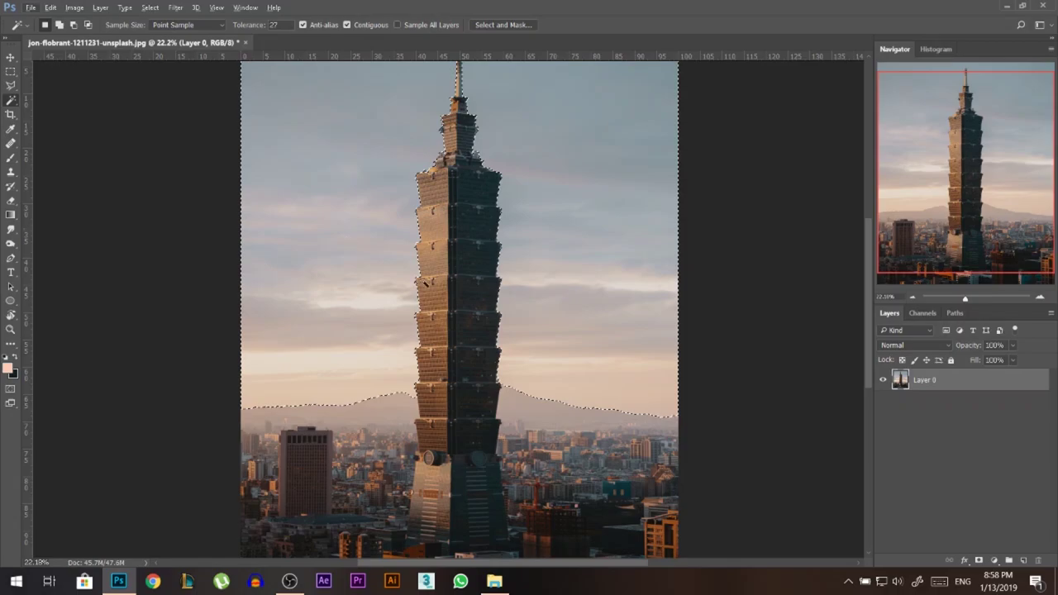
Copy the selected sky to a new layer, clear the same area from Layer 0, and check the separation
key("ctrl+j")
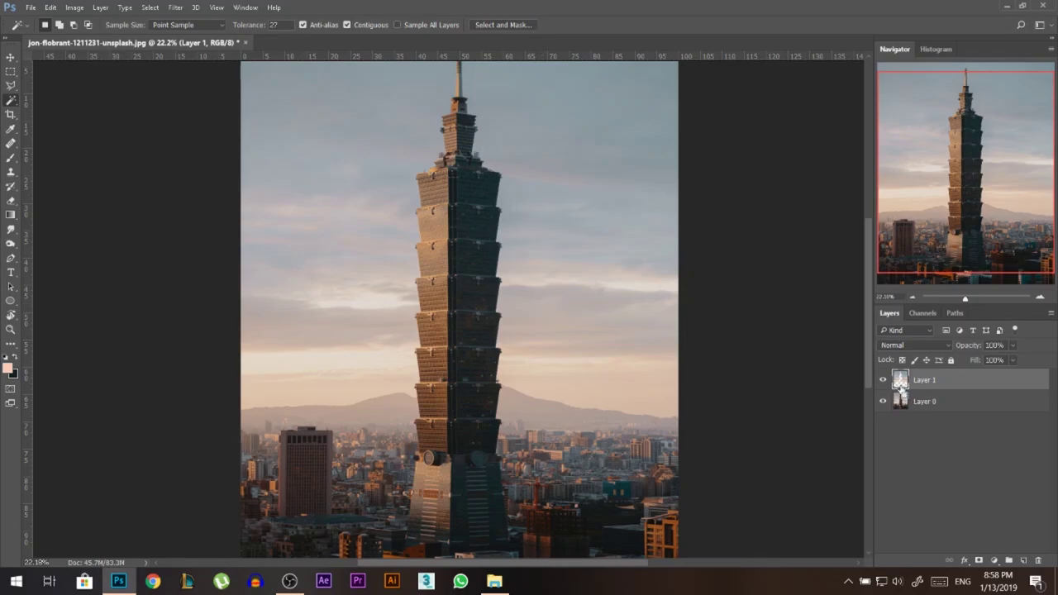
left_click(901, 382, "ctrl")
left_click(900, 401)
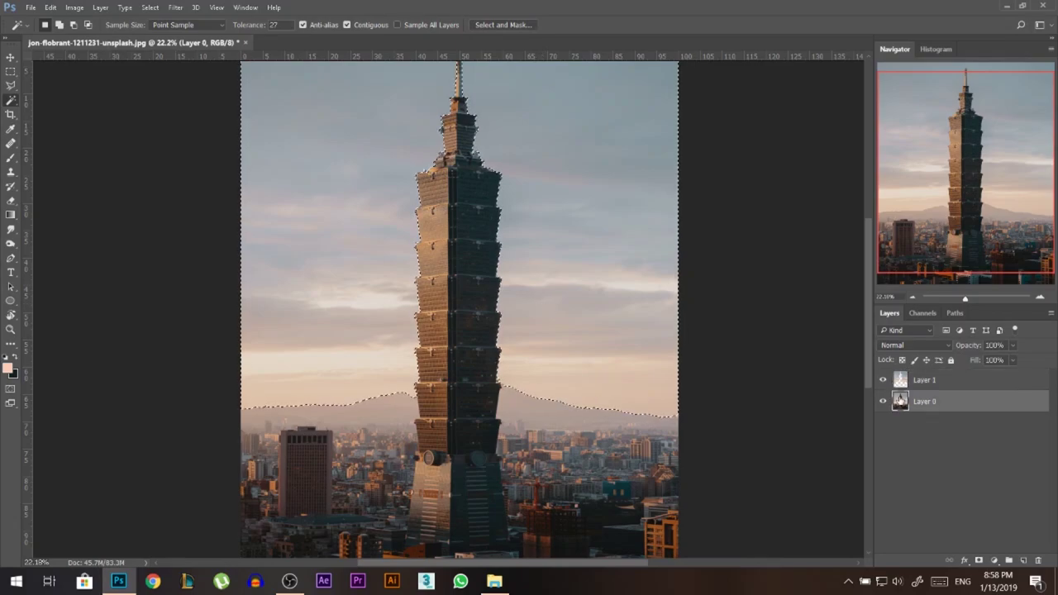
key("Delete")
key("ctrl+d")
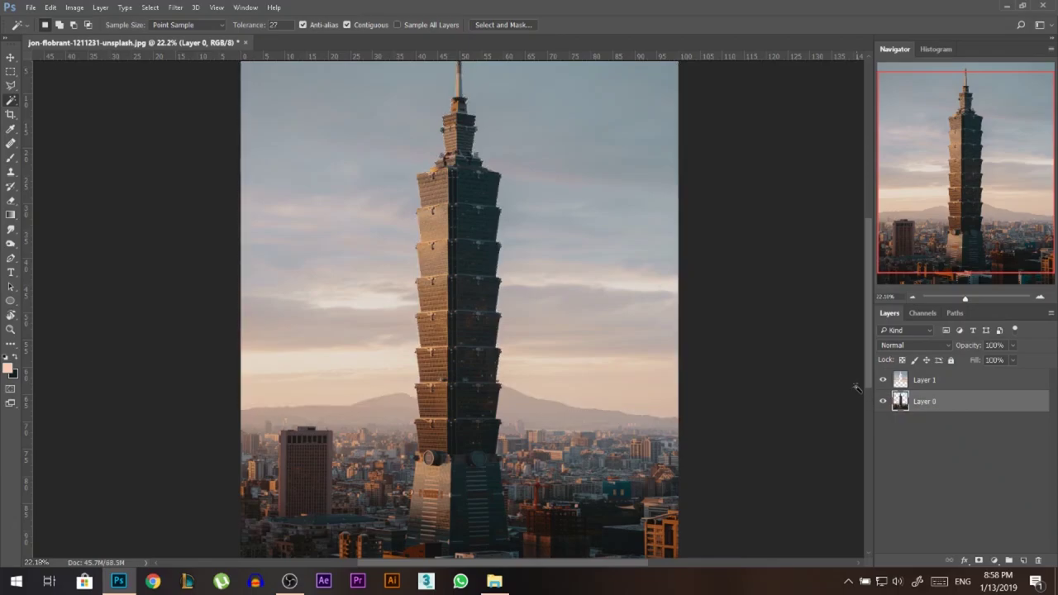
left_click(882, 380)
left_click(882, 380)
left_click(882, 380)
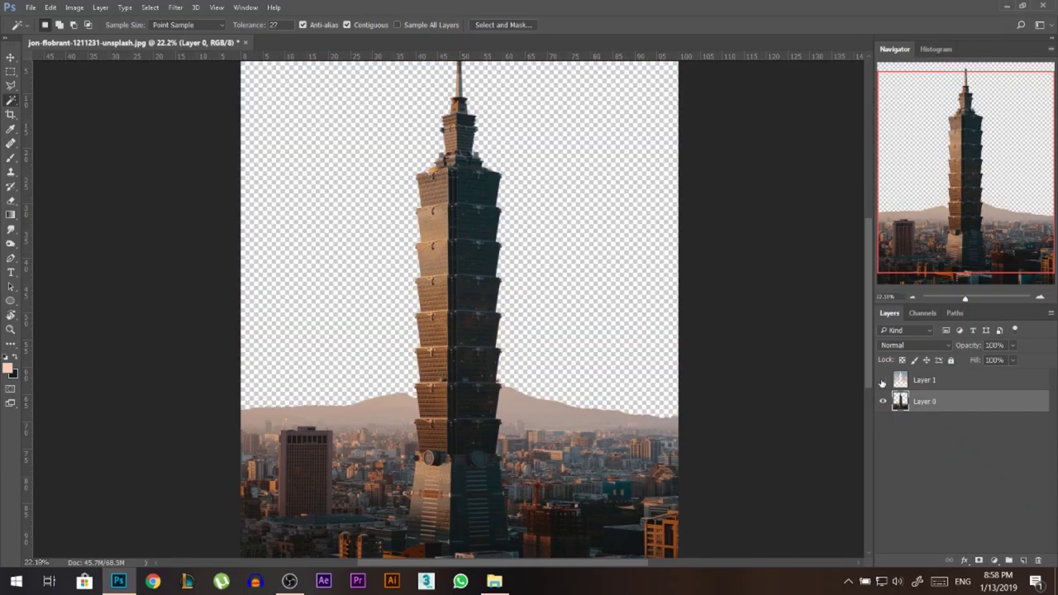
left_click(882, 380)
Hide Layer 0 and select the empty tower-and-ground area of Layer 1 with the Magic Wand
left_click(901, 381)
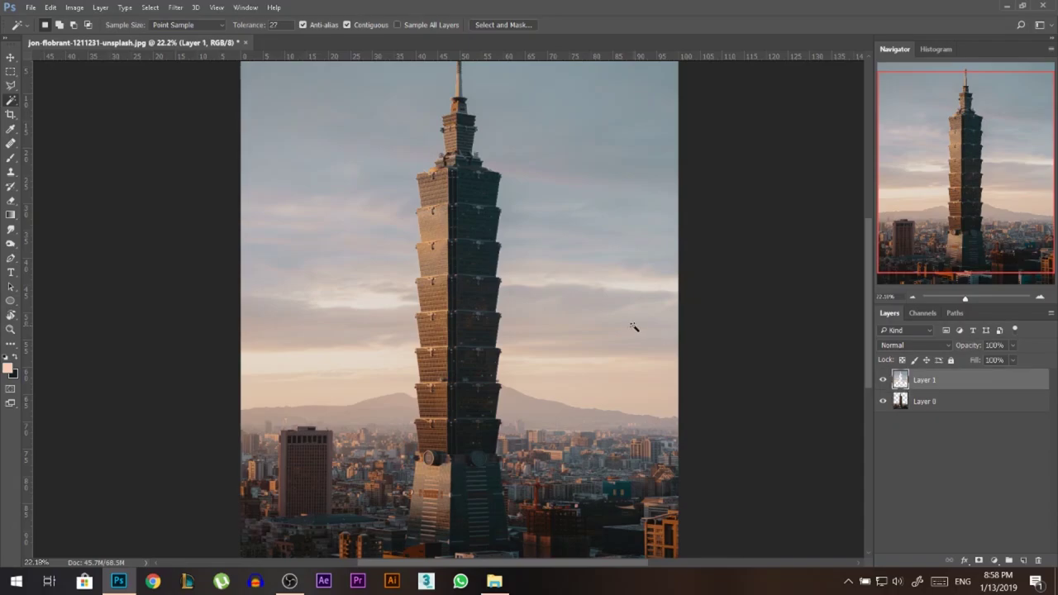
key("ctrl+0")
left_click(883, 402)
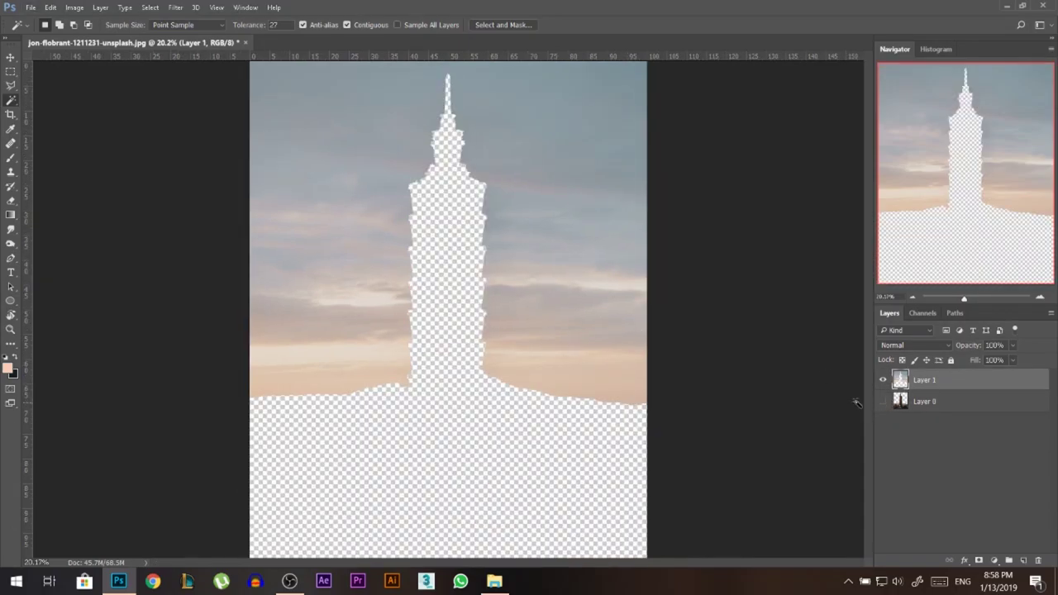
left_click(431, 233)
Subtract the ground area from the selection with the Rectangular Marquee, keeping only the tower-shaped gap
left_click(11, 72)
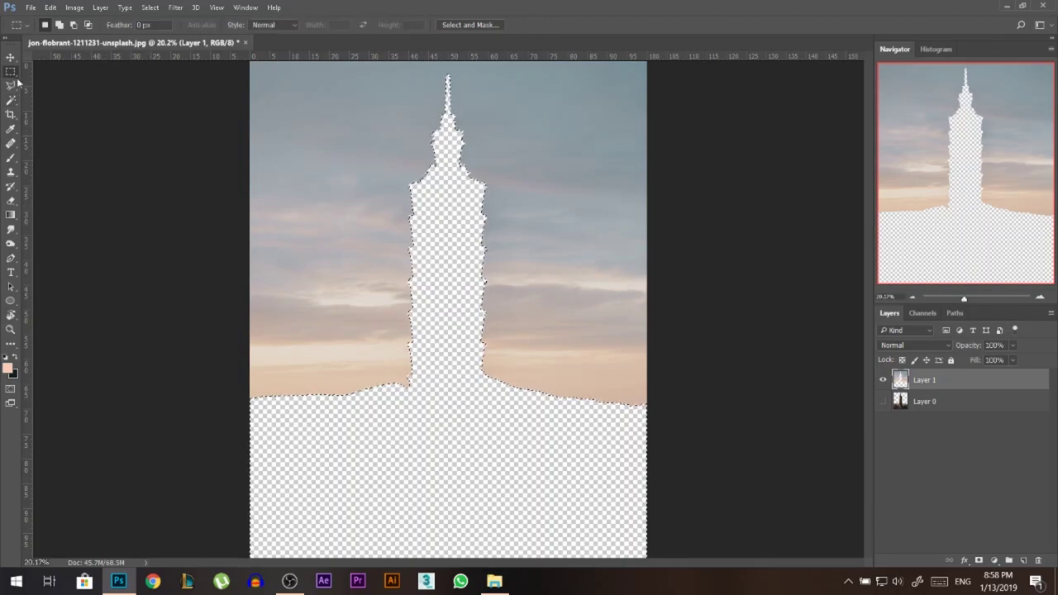
scroll(573, 471, "down", 1)
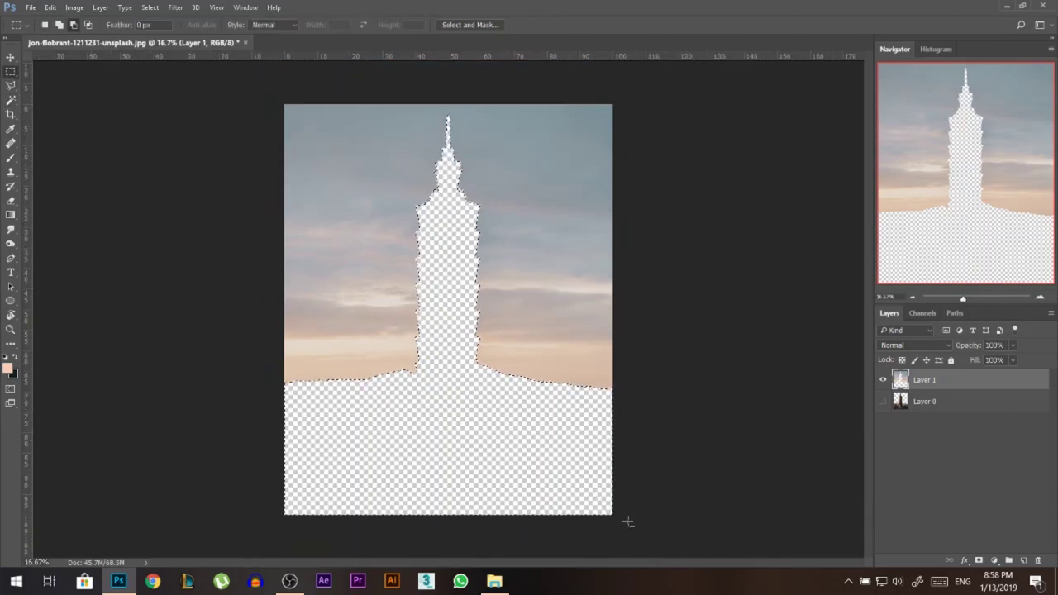
left_click_drag(625, 519, 264, 361)
scroll(413, 193, "up", 3)
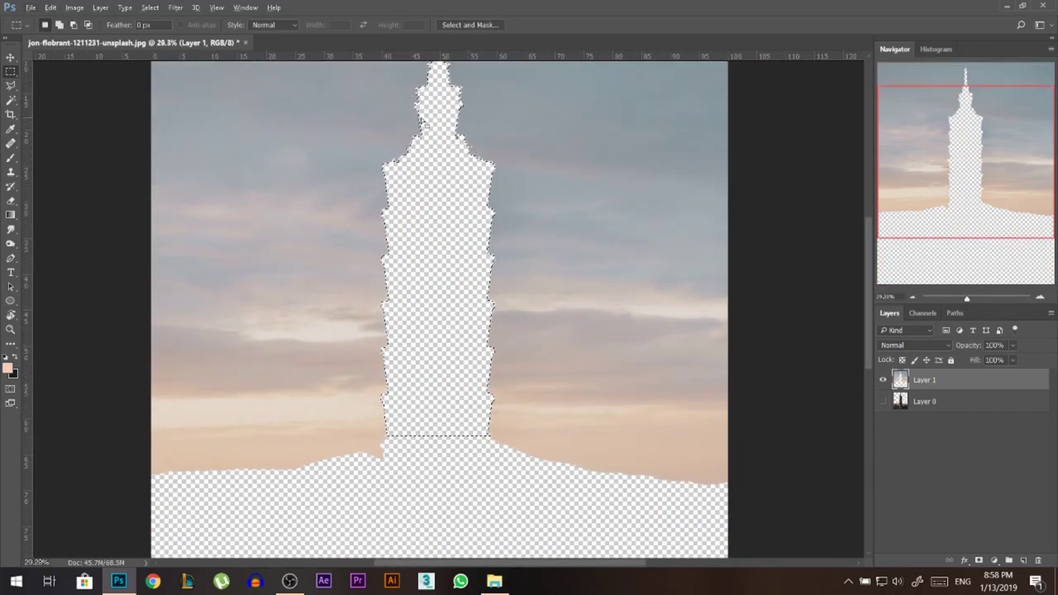
scroll(438, 239, "down", 1)
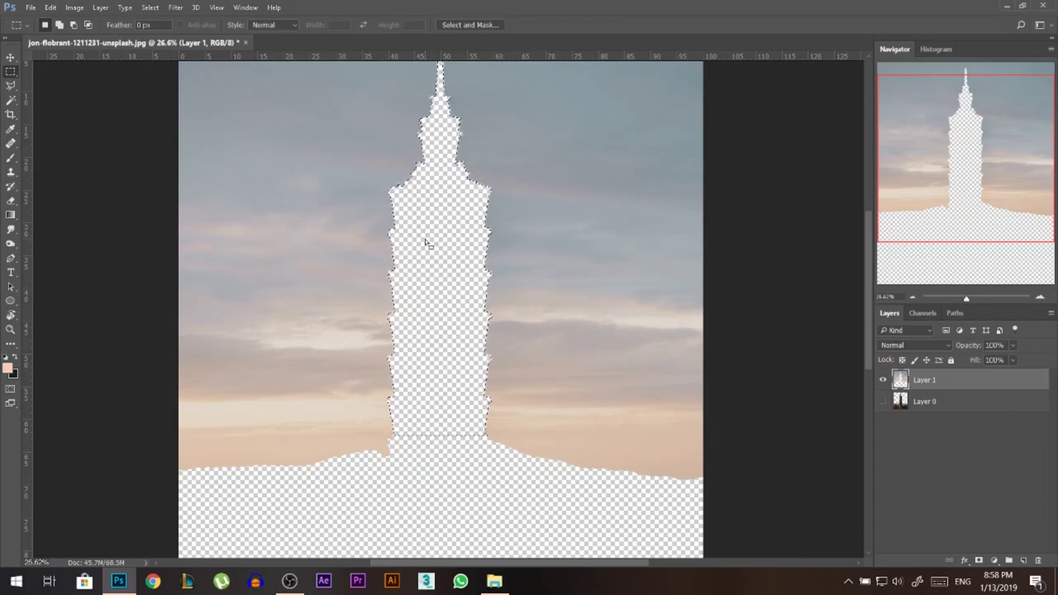
Expand the tower-shaped selection by 5 pixels and inspect its edge against the sky
scroll(481, 237, "up", 7)
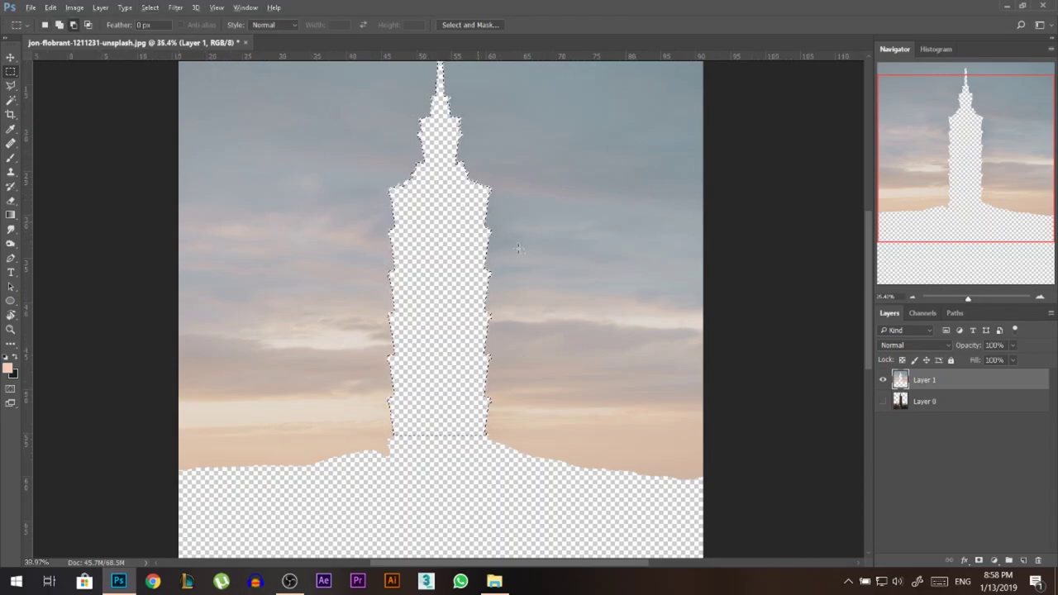
left_click(150, 7)
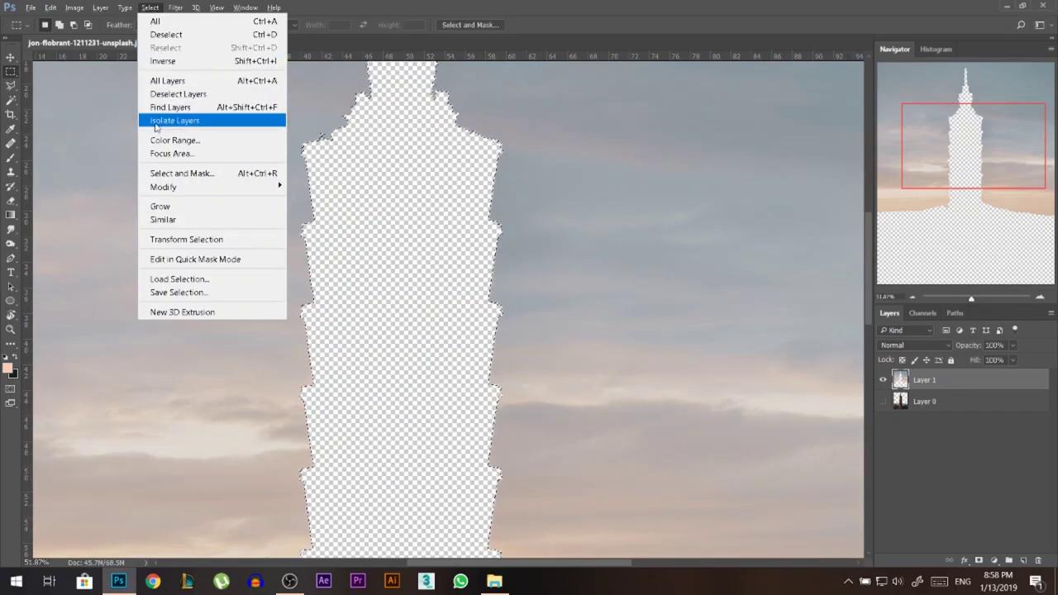
mouse_move(171, 187)
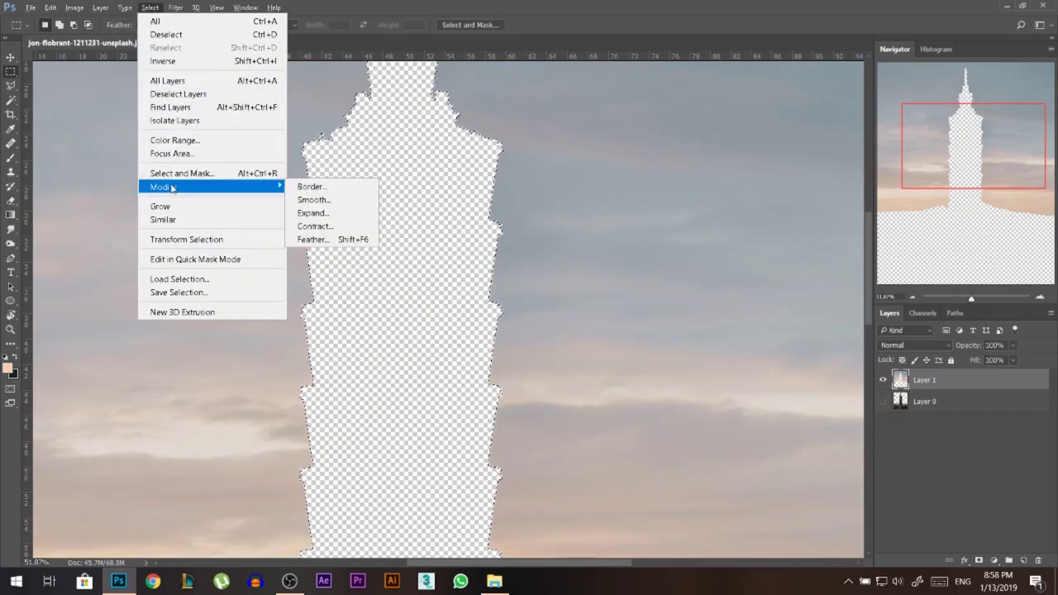
left_click(322, 213)
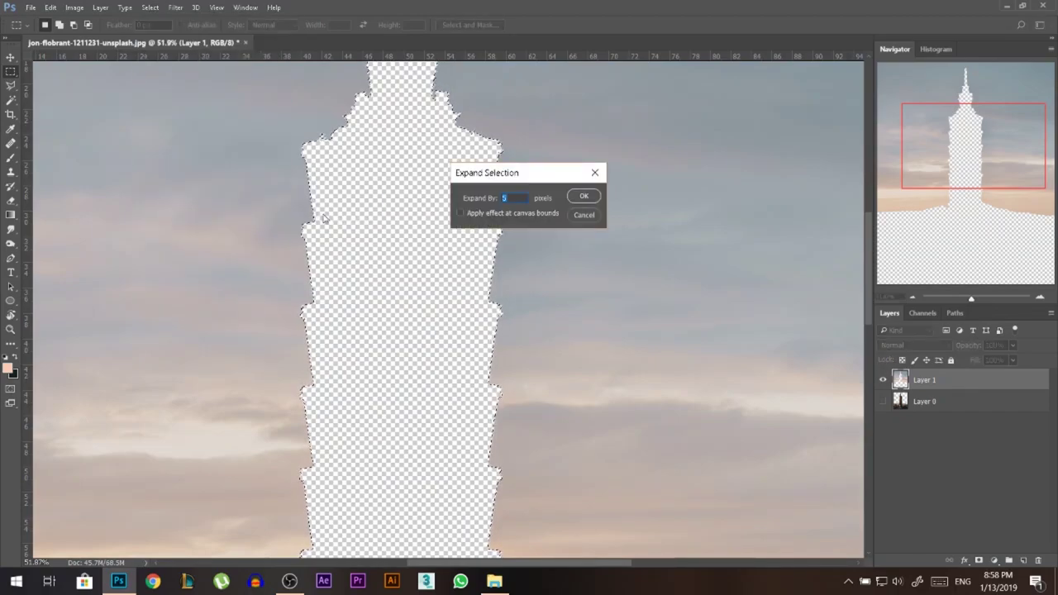
key("Return")
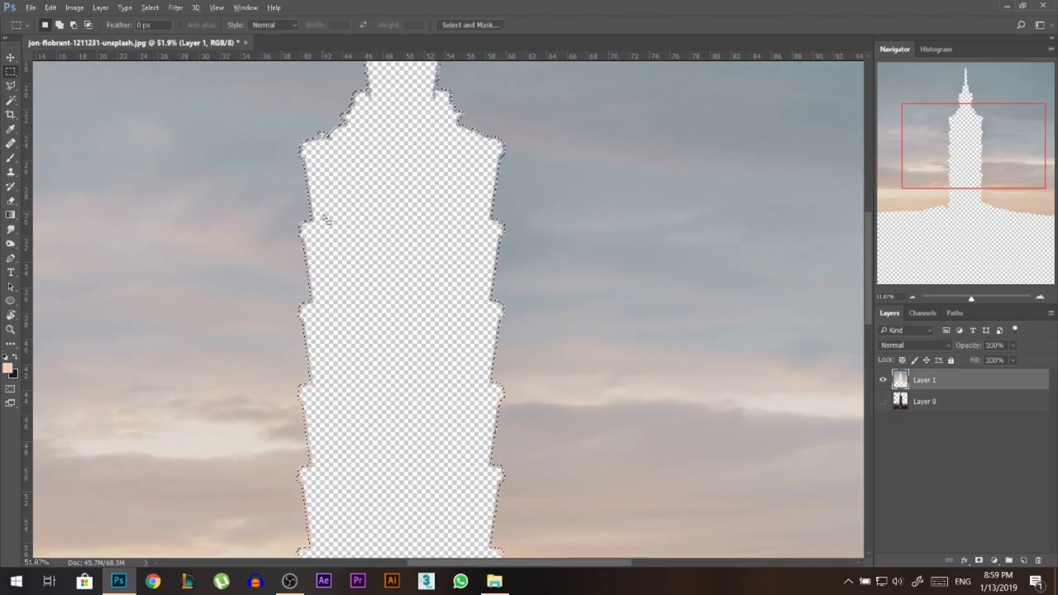
scroll(324, 218, "up", 3)
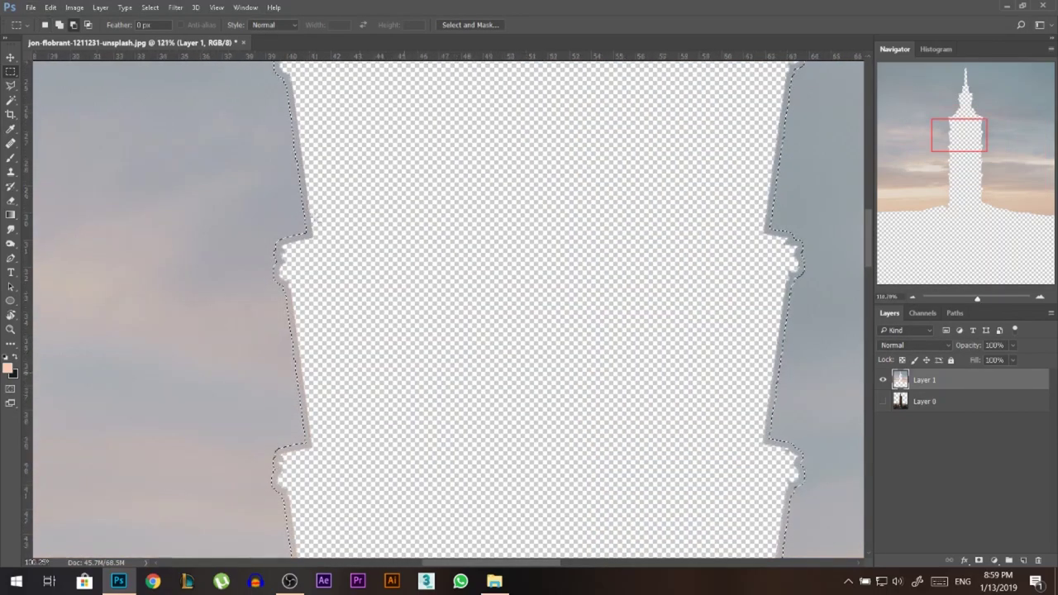
Feather the tower-shaped selection by 4 pixels
scroll(319, 228, "down", 4)
left_click(149, 7)
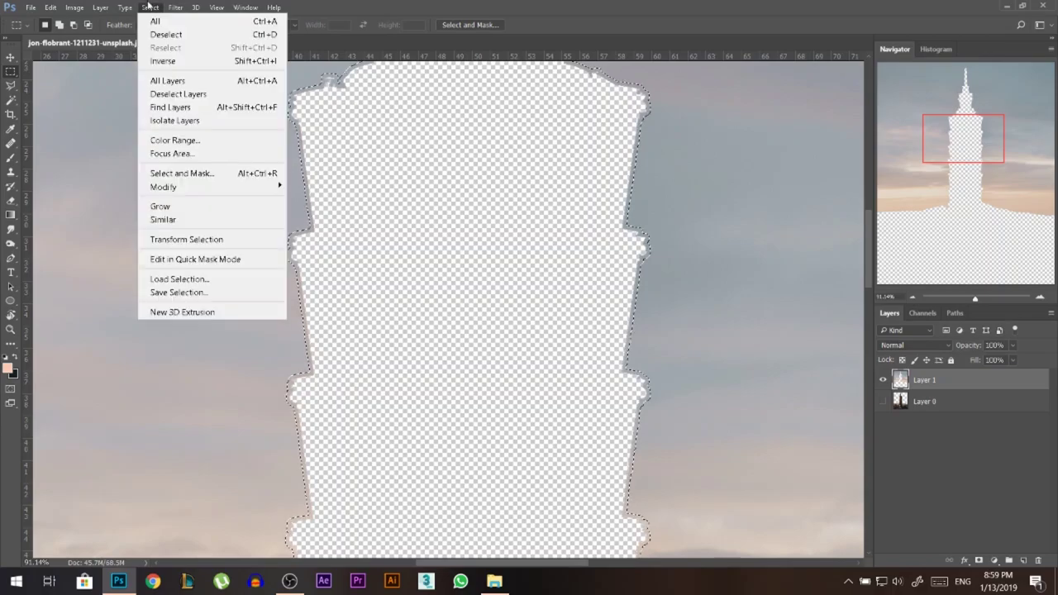
mouse_move(203, 187)
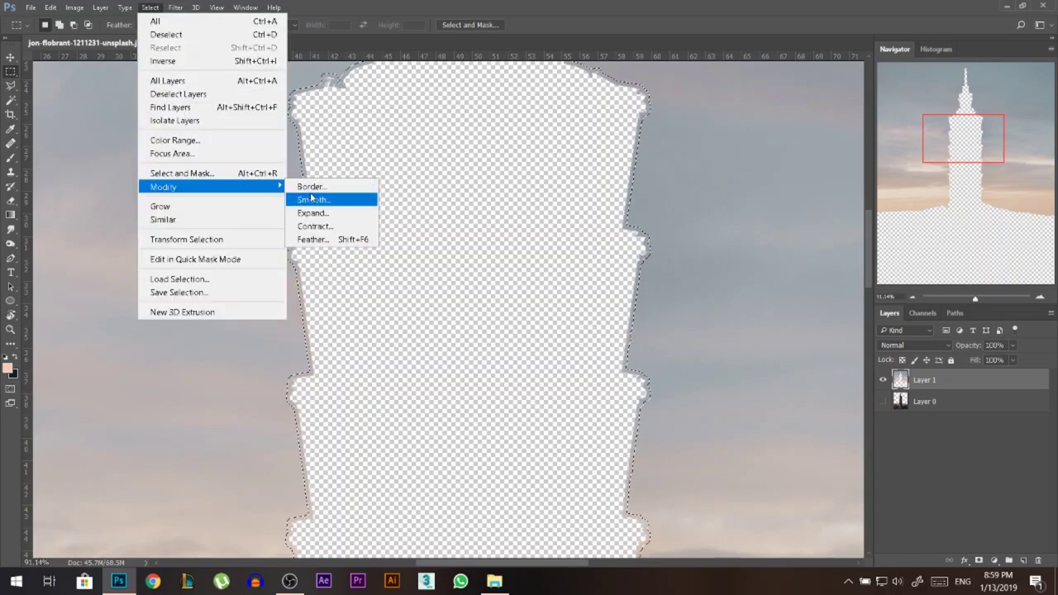
left_click(312, 238)
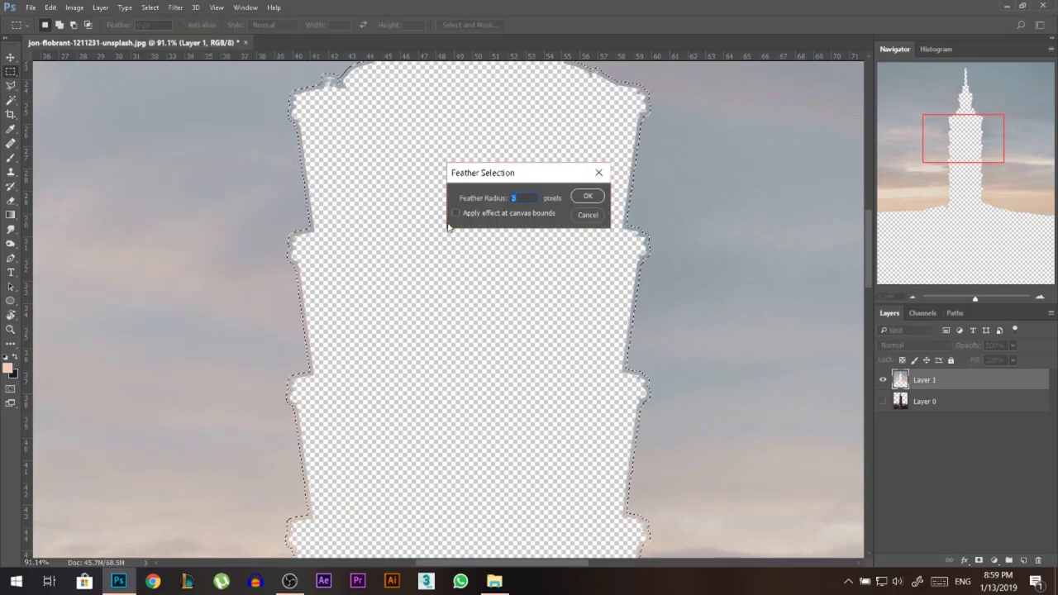
type("4")
key("Return")
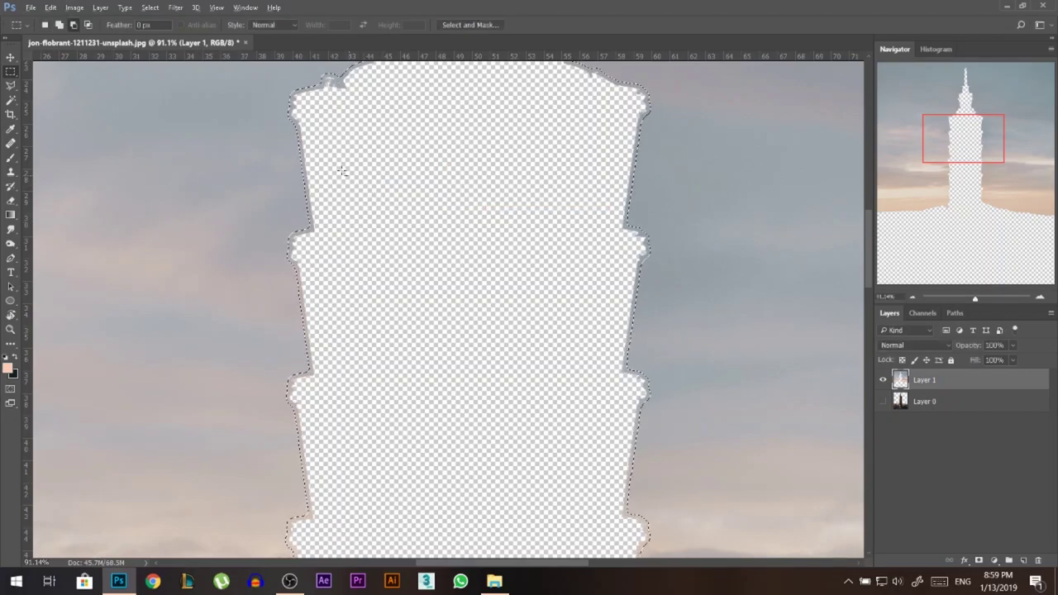
Fill the tower-shaped gap in the sky layer with Content-Aware at 100% opacity, and deselect the area
scroll(326, 209, "down", 3)
left_click(50, 7)
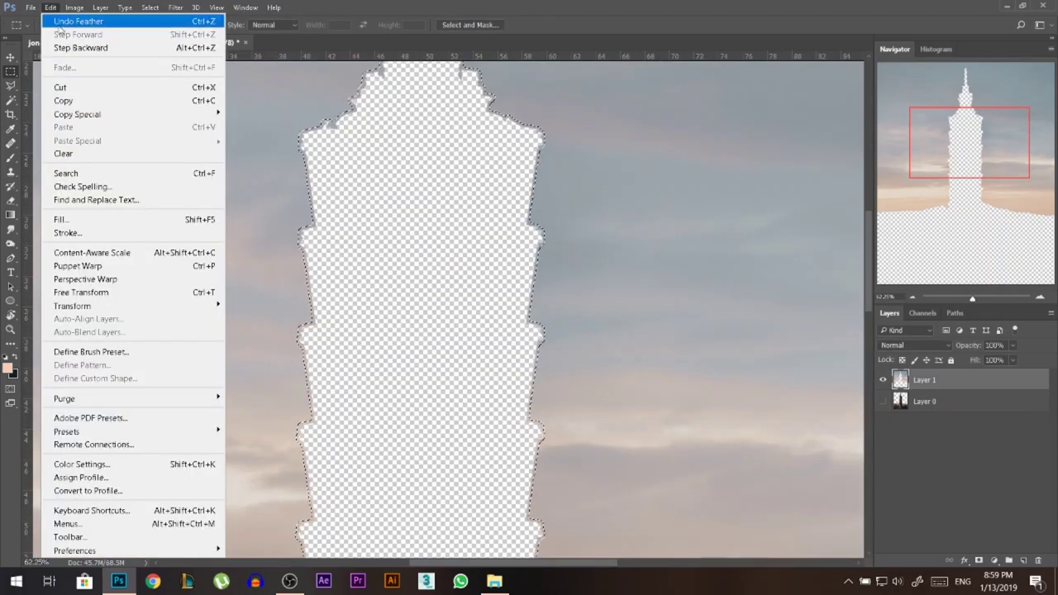
left_click(64, 219)
left_click(535, 168)
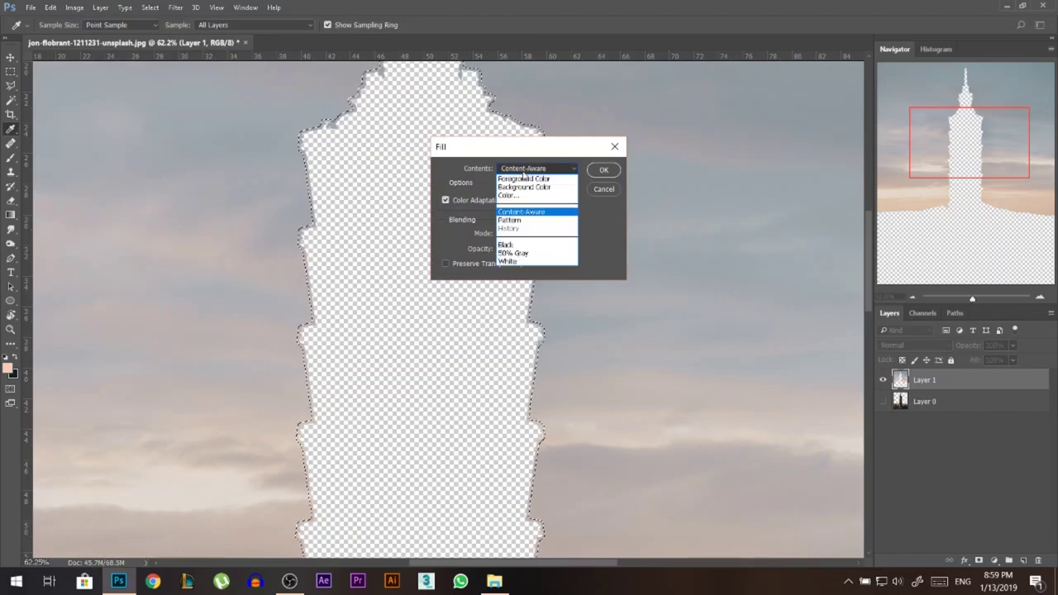
left_click(513, 213)
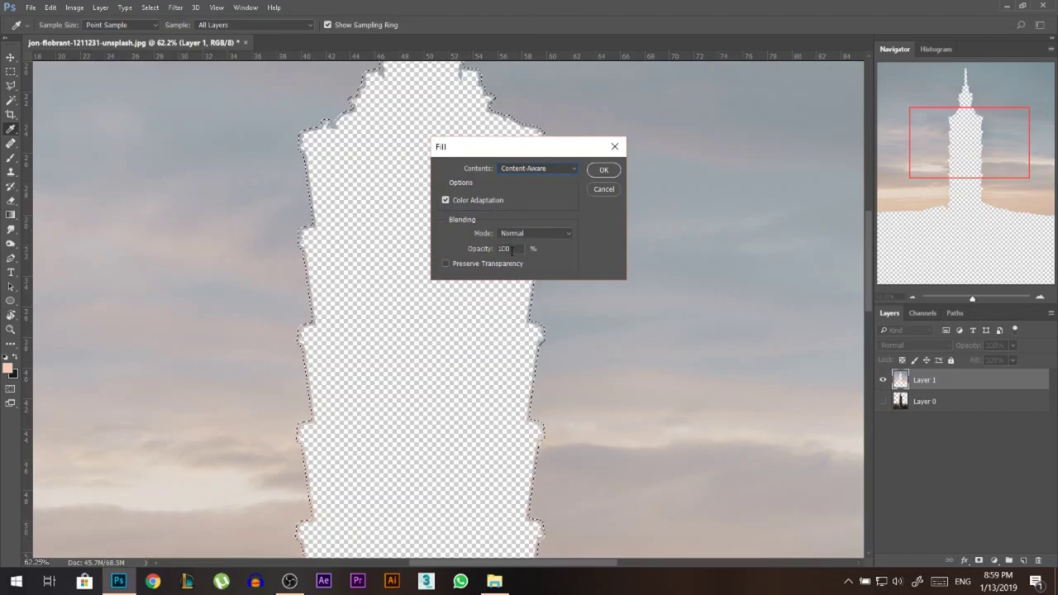
left_click(603, 169)
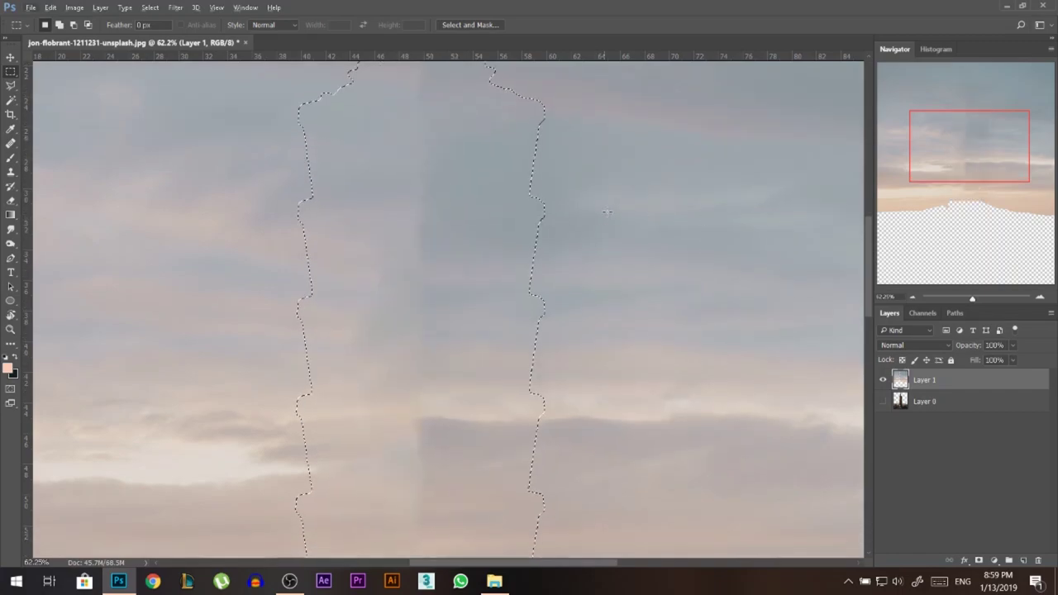
scroll(599, 195, "down", 9)
key("ctrl+d")
scroll(619, 247, "up", 1)
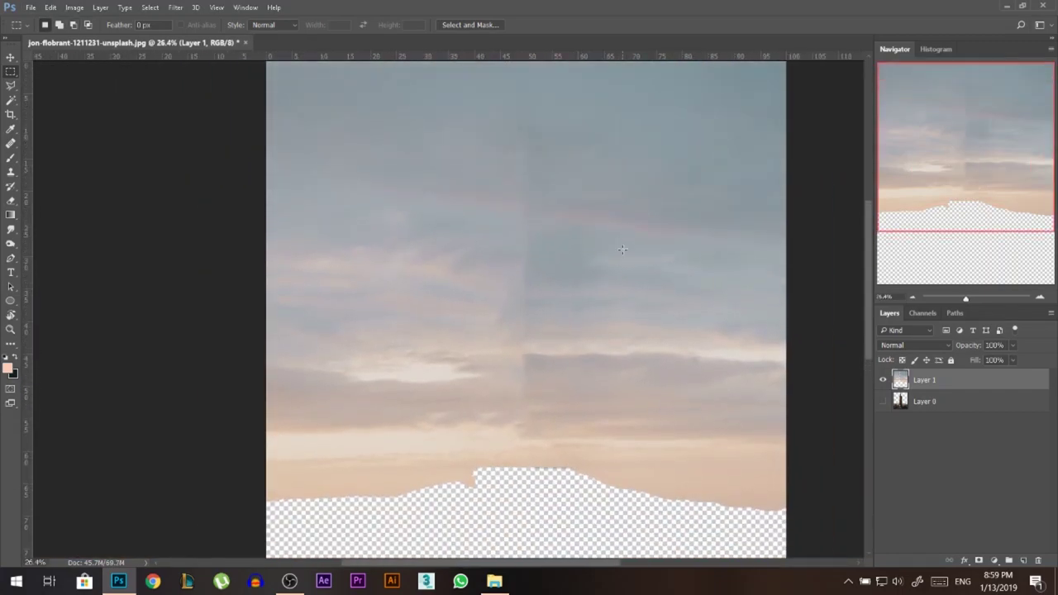
scroll(539, 386, "up", 1)
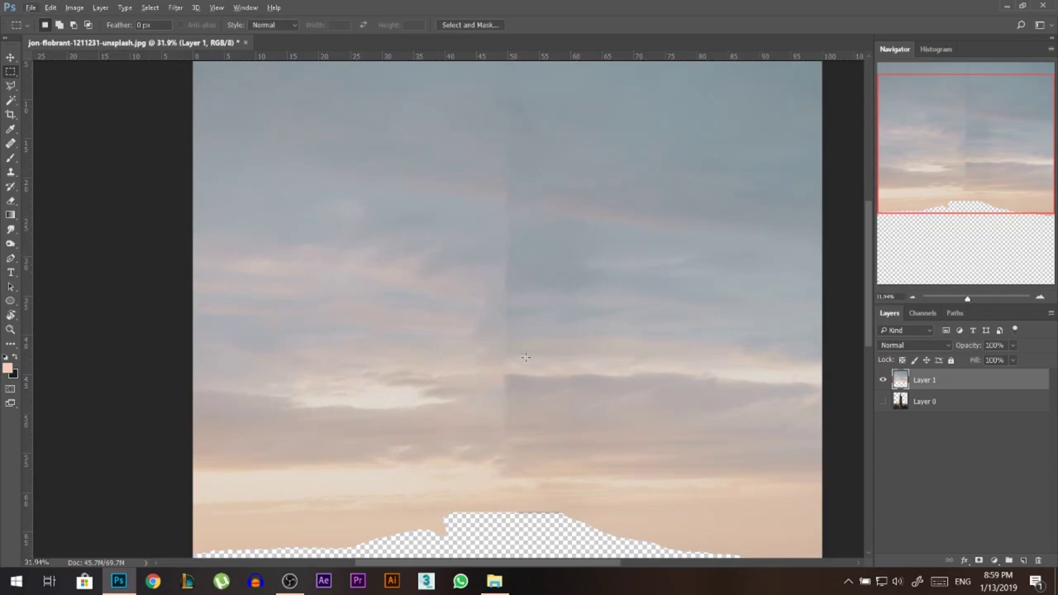
Soften the vertical seam in the middle of the sky with the Clone Stamp at 47% opacity and a smaller brush
scroll(525, 357, "down", 1)
left_click(10, 171)
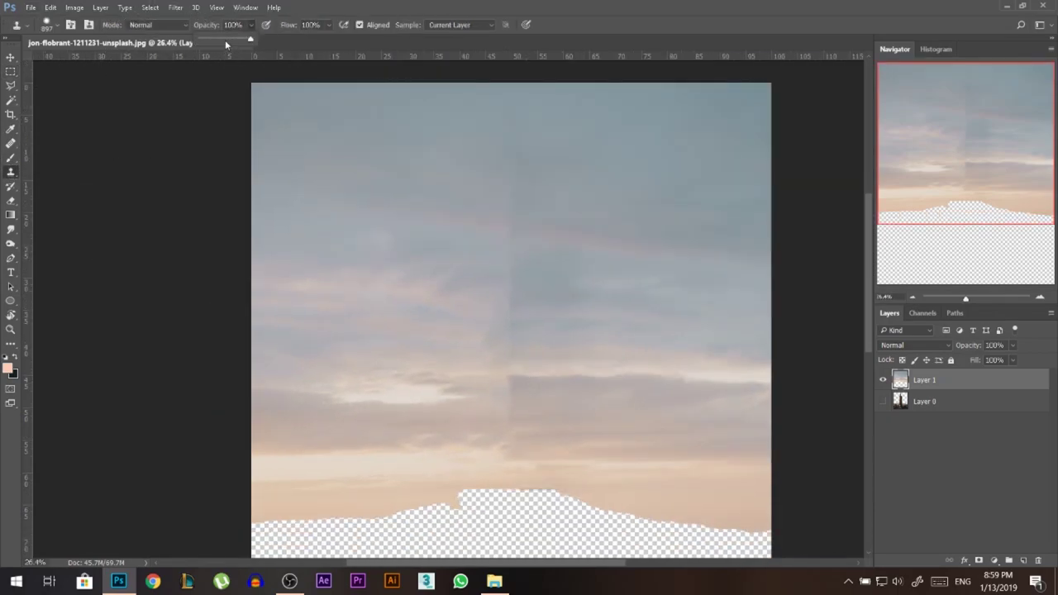
left_click_drag(222, 41, 224, 41)
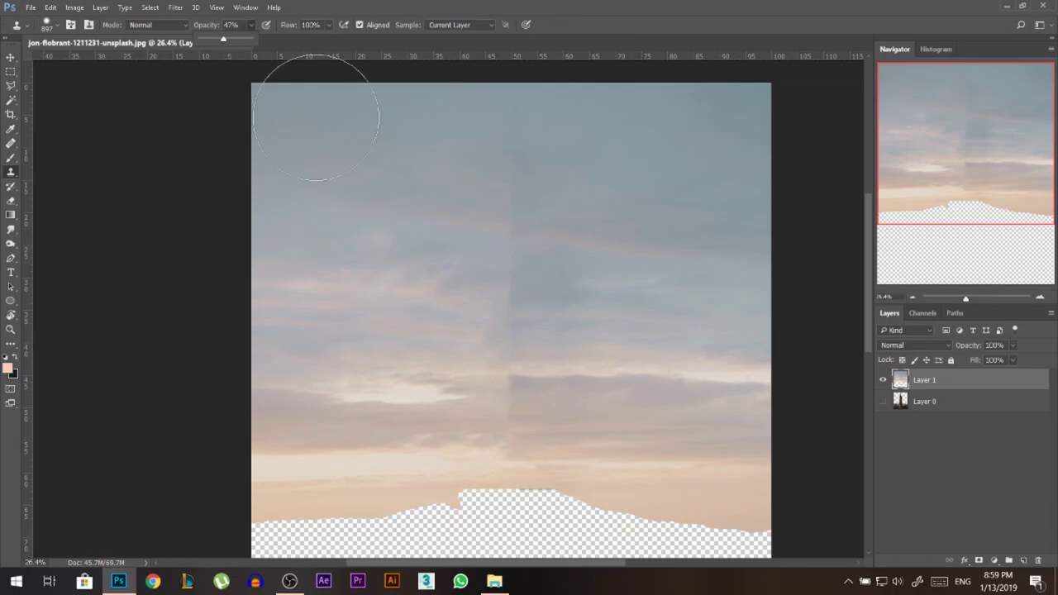
right_click(587, 260, "alt")
mouse_move(559, 241)
left_mouse_down()
mouse_move(513, 228)
mouse_move(519, 288)
mouse_move(500, 446)
left_mouse_up()
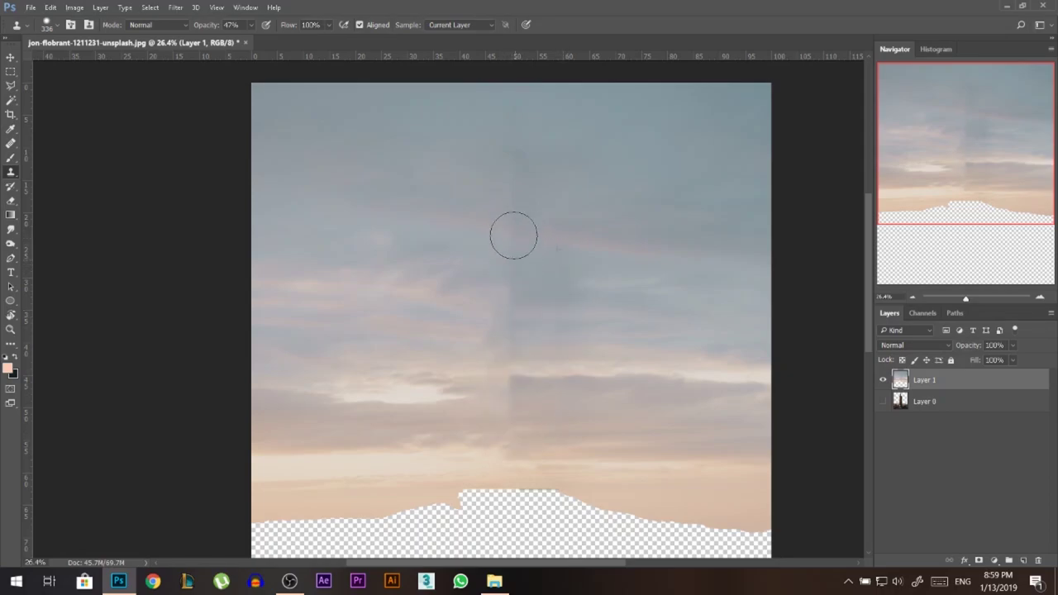
left_click_drag(515, 233, 518, 446)
scroll(378, 211, "down", 3)
scroll(437, 304, "up", 2)
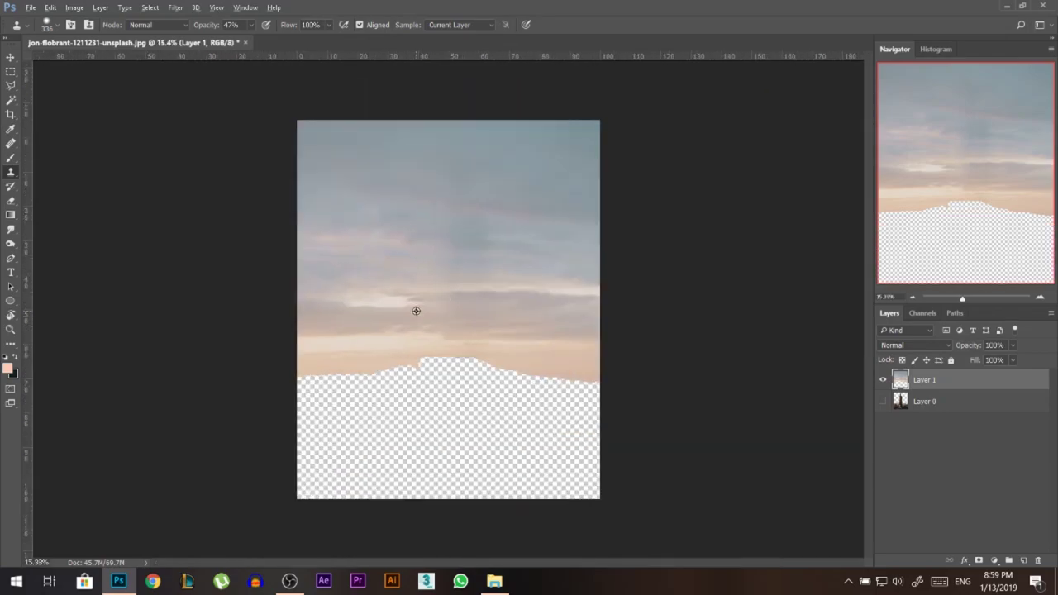
Scale the sky layer up to about 102.7% around its center and place it beneath the redisplayed Layer 0
key("ctrl+t")
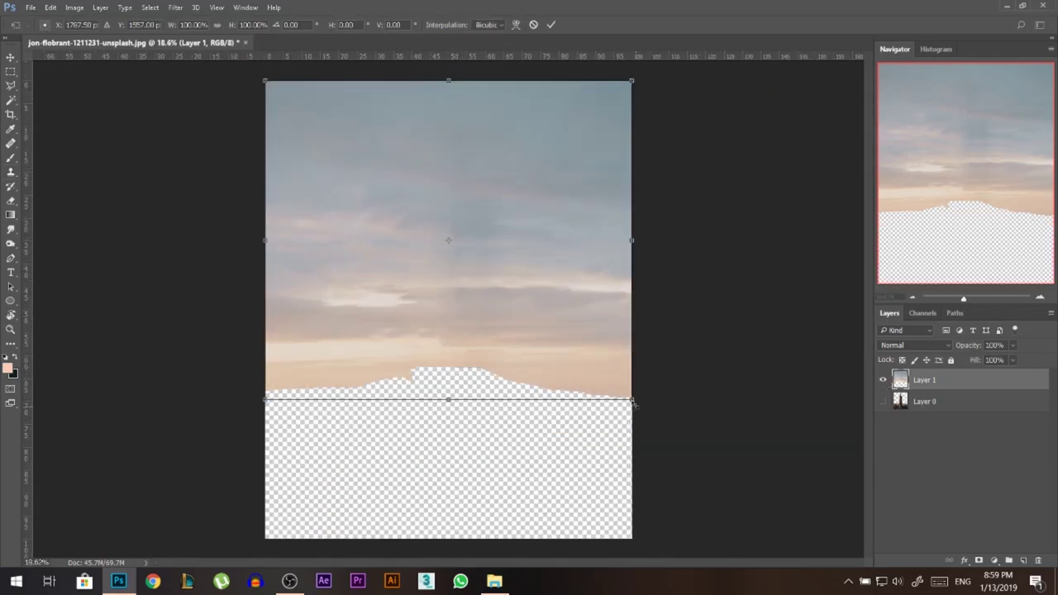
left_click_drag(631, 399, 637, 405)
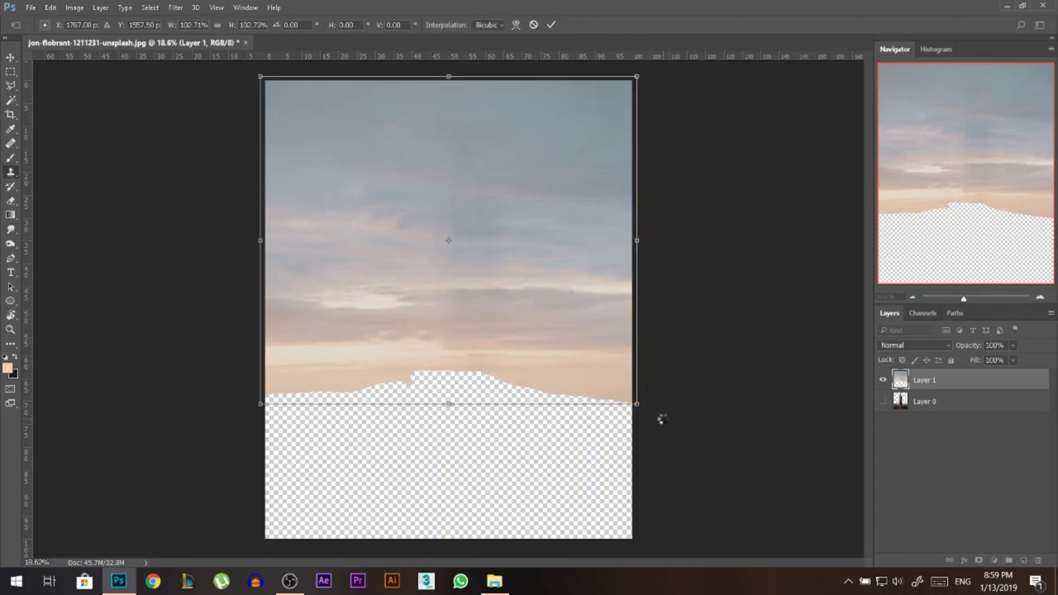
key("Return")
left_click(884, 402)
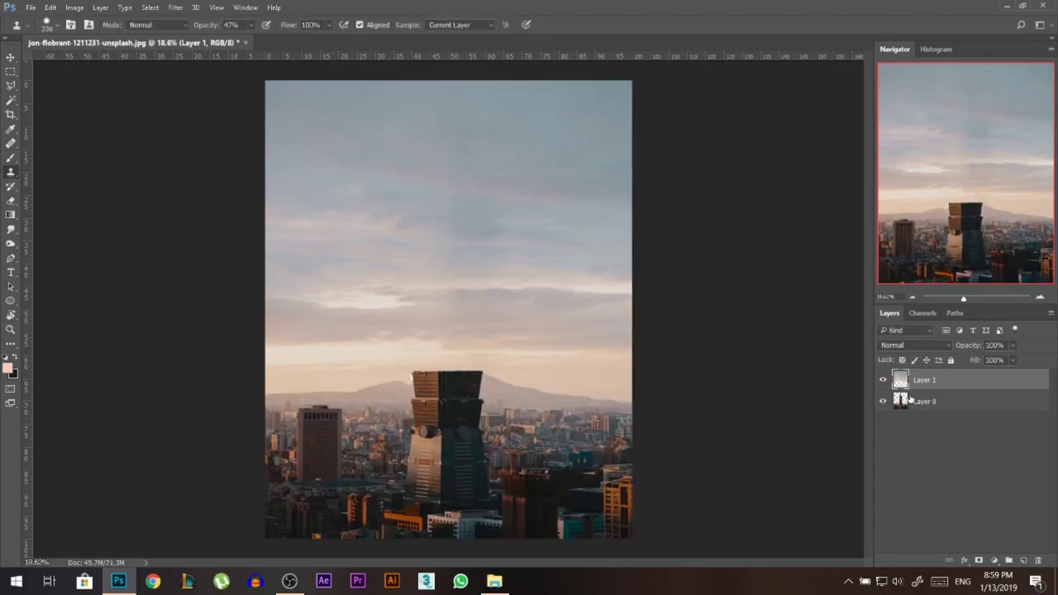
left_click_drag(923, 384, 927, 425)
Cover the small transparent hole beside the tower's lit edge above the mountains on Layer 1, using the Clone Stamp at 100% opacity
scroll(429, 401, "up", 5)
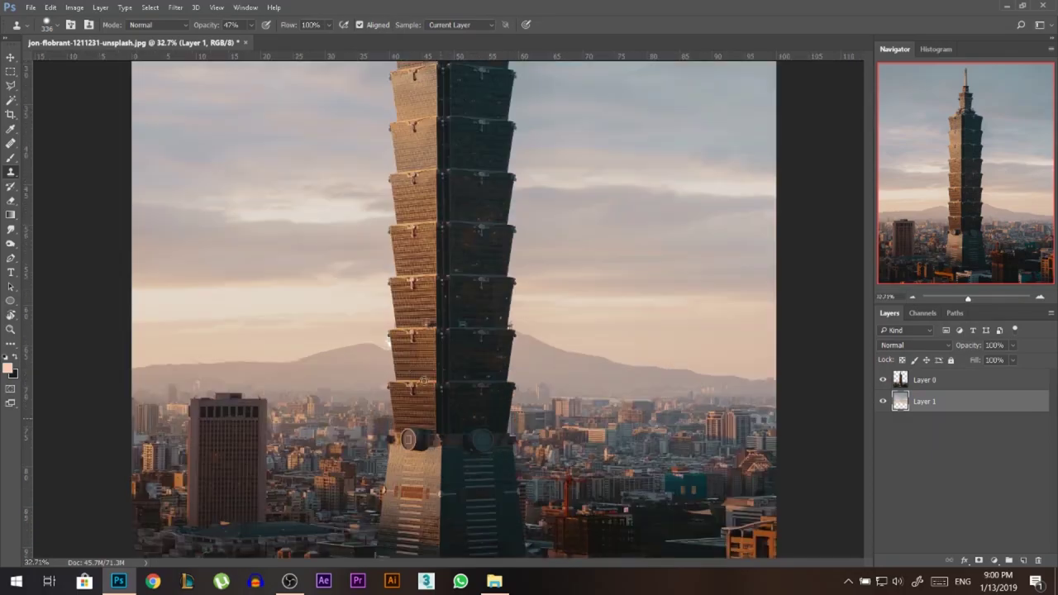
scroll(374, 334, "up", 3)
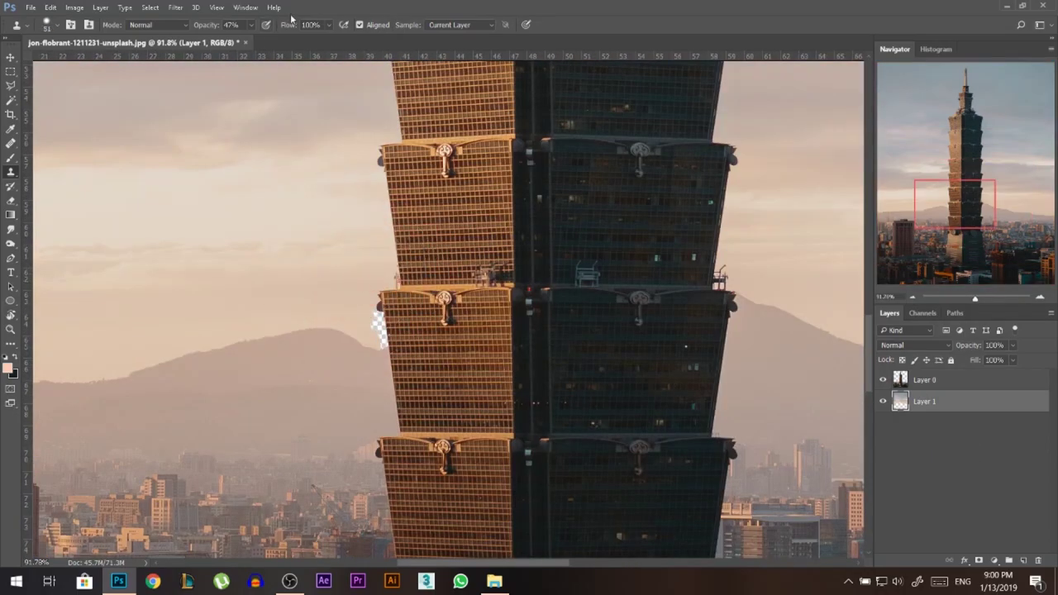
left_click_drag(206, 25, 539, 70)
right_click(357, 237, "alt")
right_click(226, 222, "alt")
right_click(310, 271, "alt")
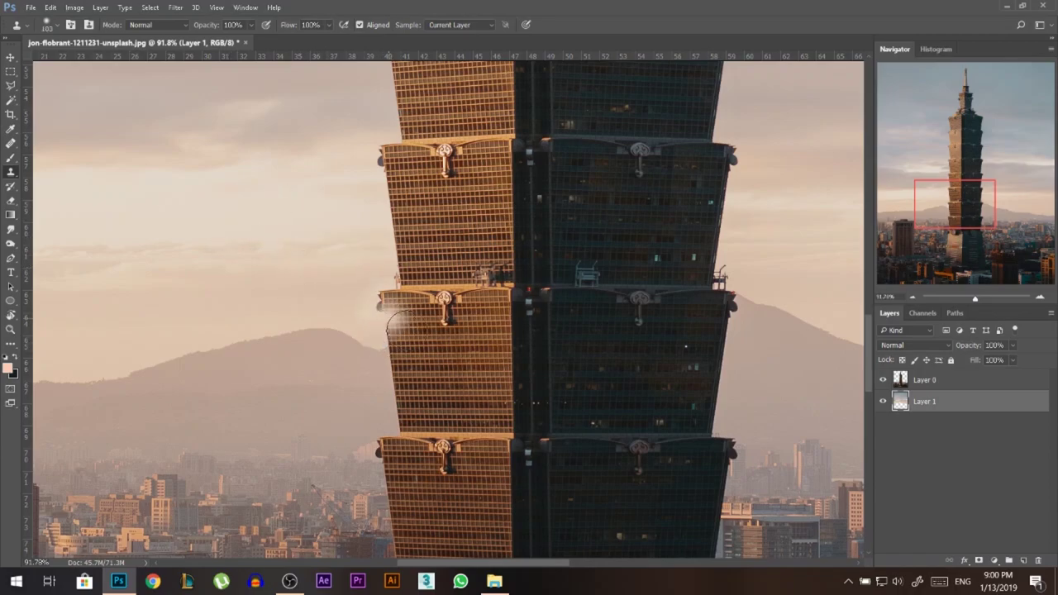
scroll(378, 305, "down", 5)
scroll(380, 303, "down", 3)
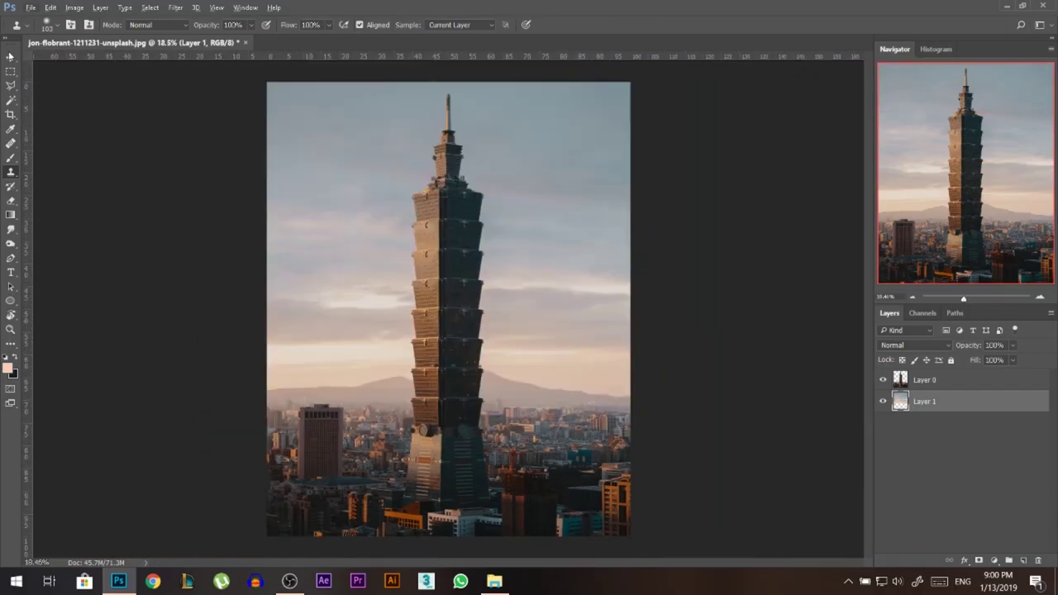
Outline the tower segment just above the mountain ridge on Layer 0 with the Polygonal Lasso, following its upper and lower ledges
key("v")
left_click(457, 260)
scroll(494, 371, "up", 6)
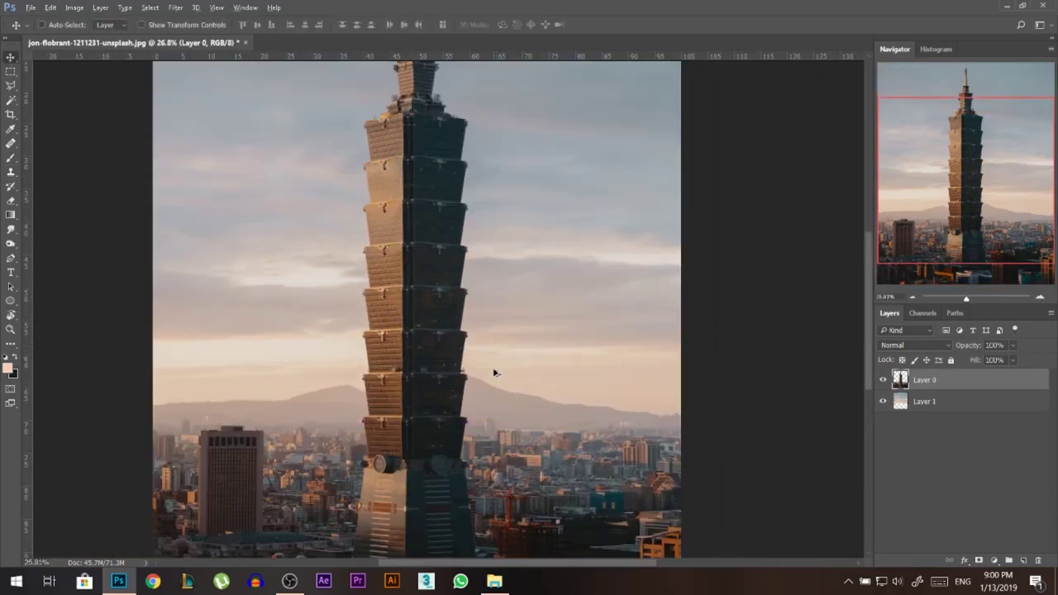
scroll(394, 335, "down", 1)
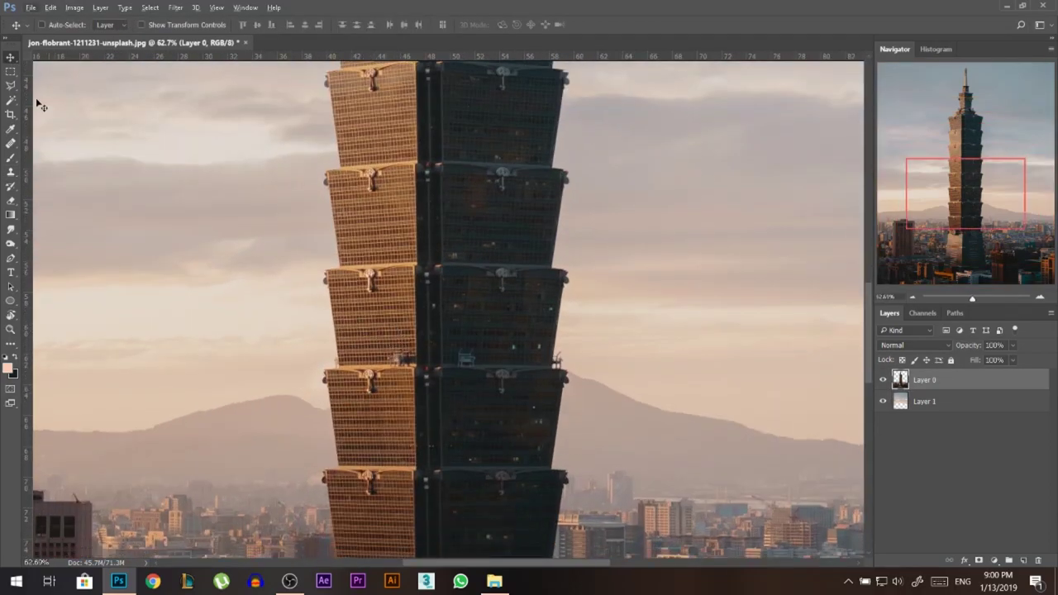
left_click(7, 86)
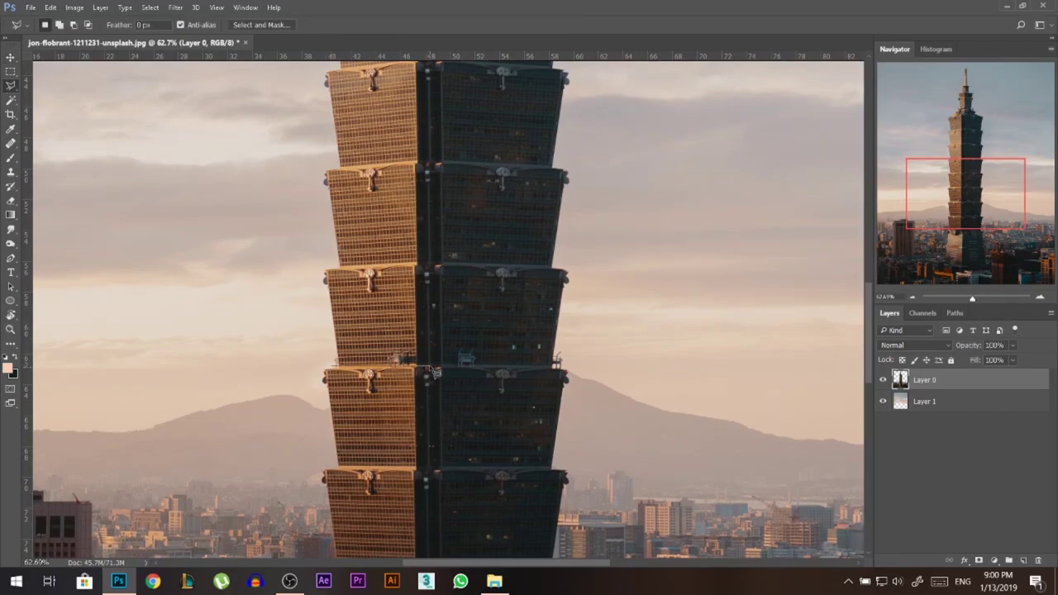
left_click_drag(430, 368, 578, 370)
left_click_drag(586, 277, 565, 270)
left_click_drag(452, 273, 429, 267)
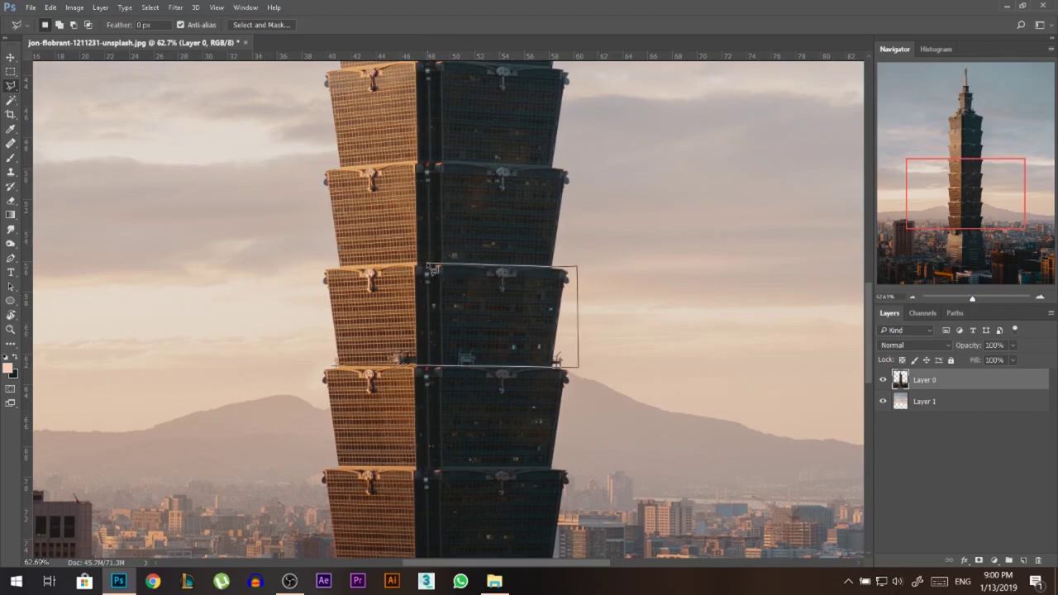
left_click_drag(320, 271, 320, 271)
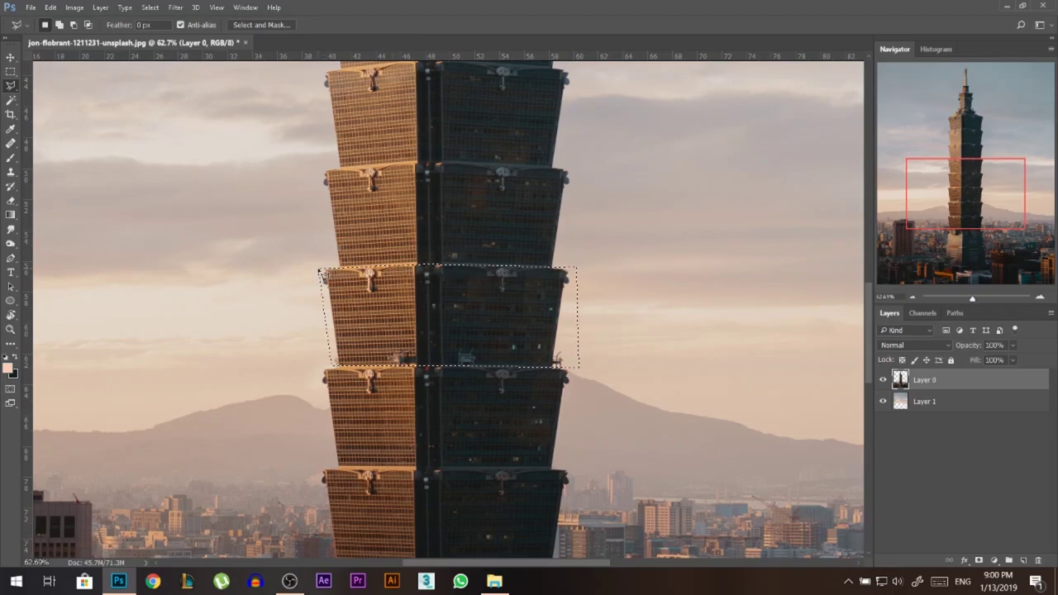
Cut the outlined tower segment to its own layer and rename that layer 1
right_click(409, 311)
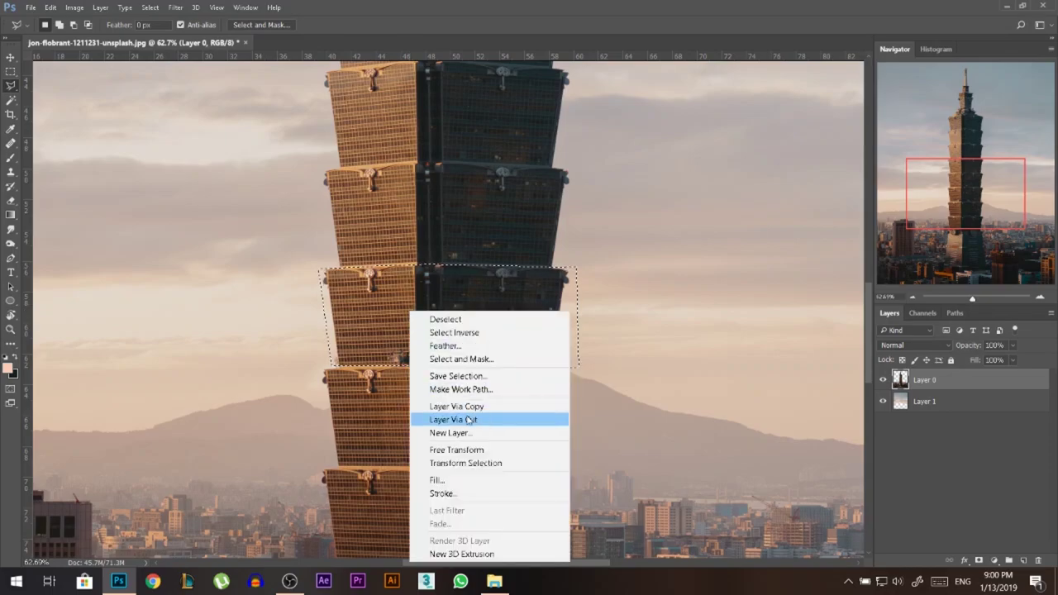
left_click(469, 421)
double_click(924, 381)
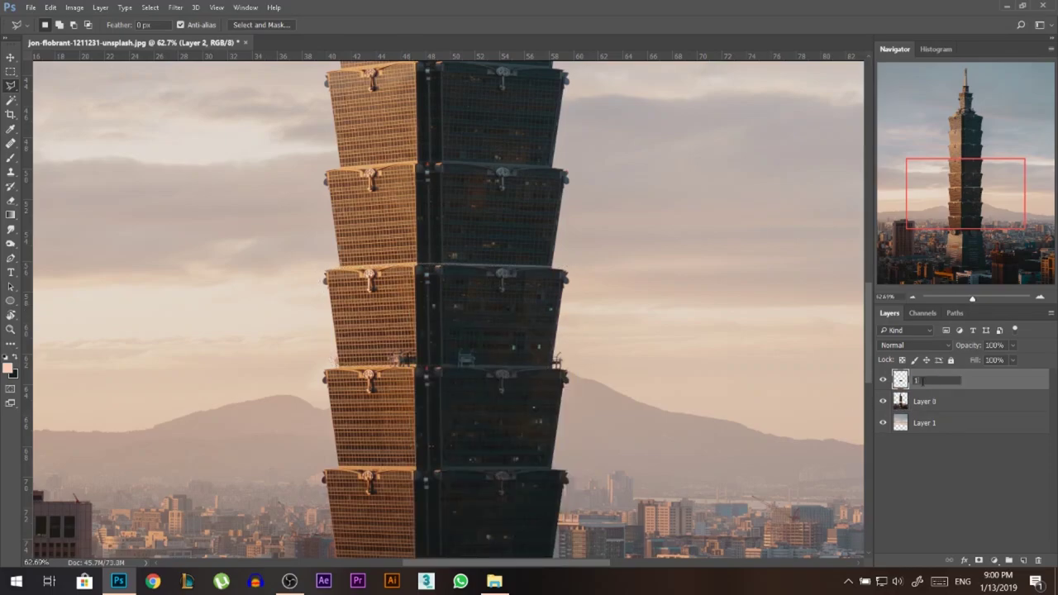
type("1")
key("Return")
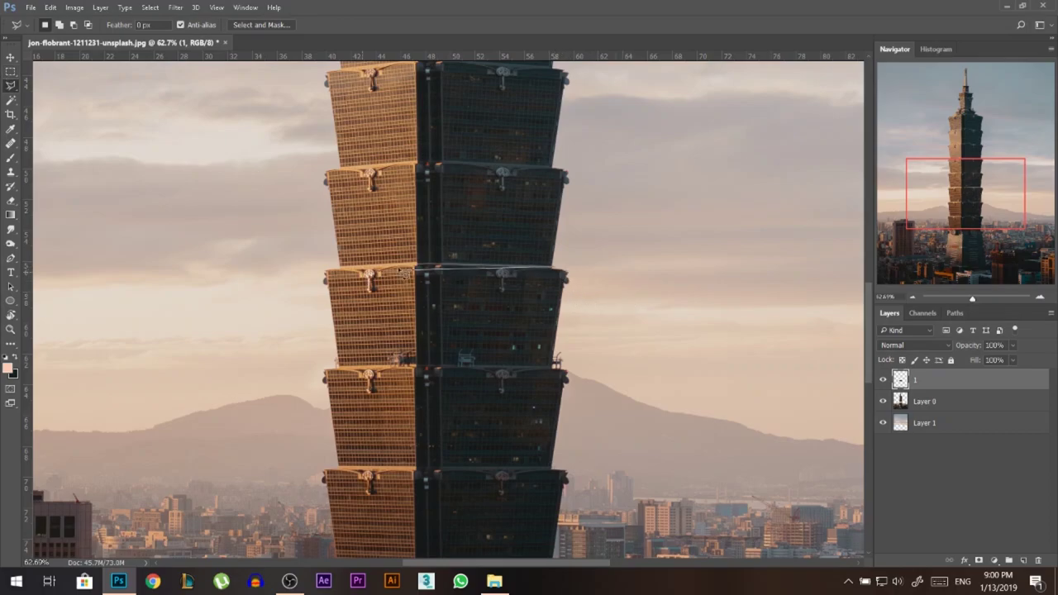
Outline the tower segment directly above the cut one with the Polygonal Lasso, taking in the sky on both sides
left_click(338, 266)
left_click(297, 156)
left_click(338, 169)
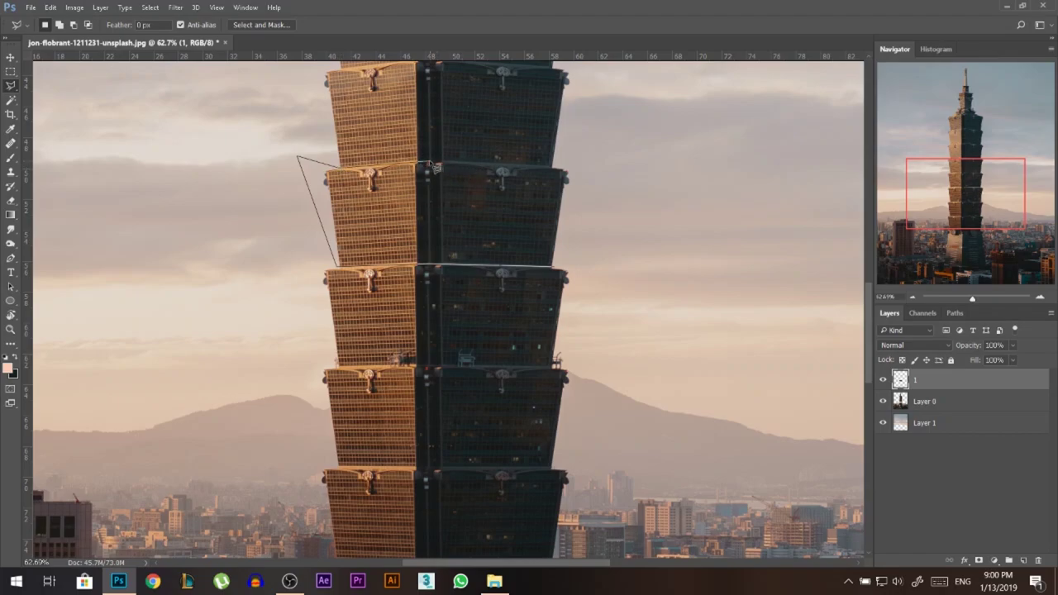
left_click(430, 163)
left_click(566, 168)
double_click(668, 195)
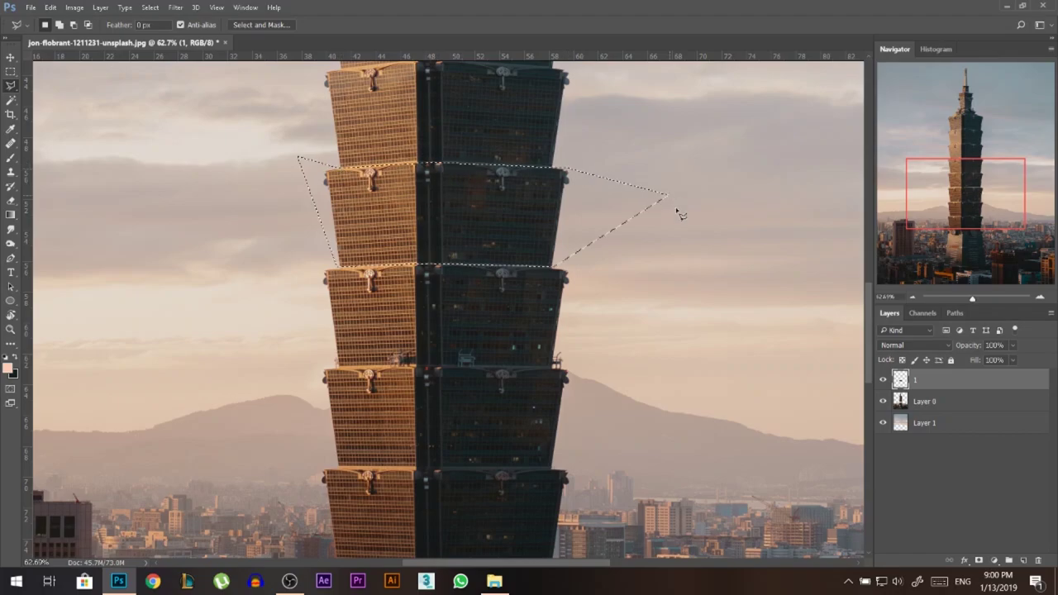
Cut the second outlined tower segment from Layer 0 to a new layer
left_click(925, 402)
right_click(925, 402)
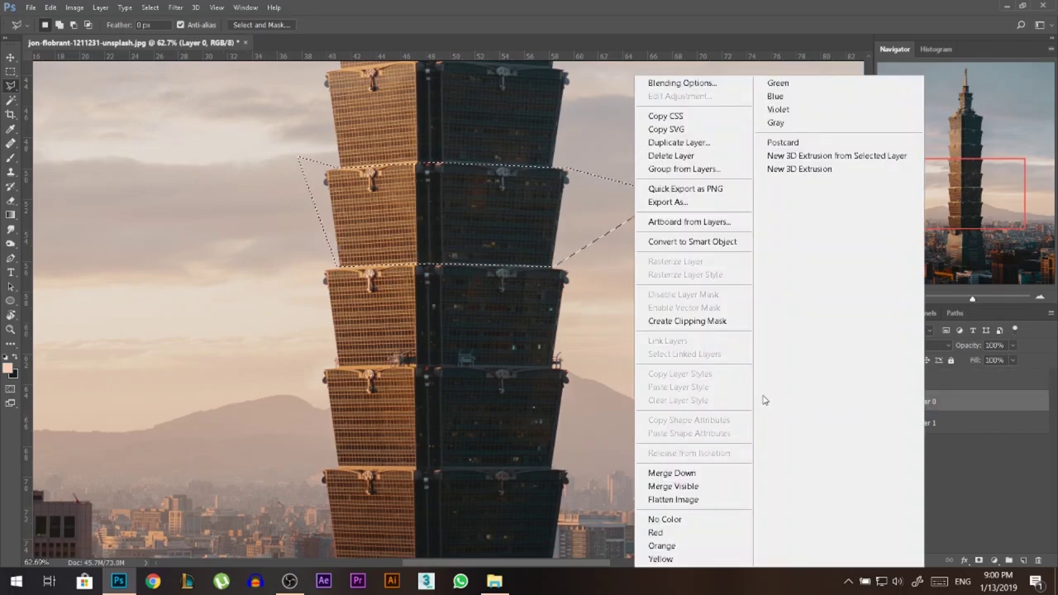
right_click(531, 243)
left_click(618, 352)
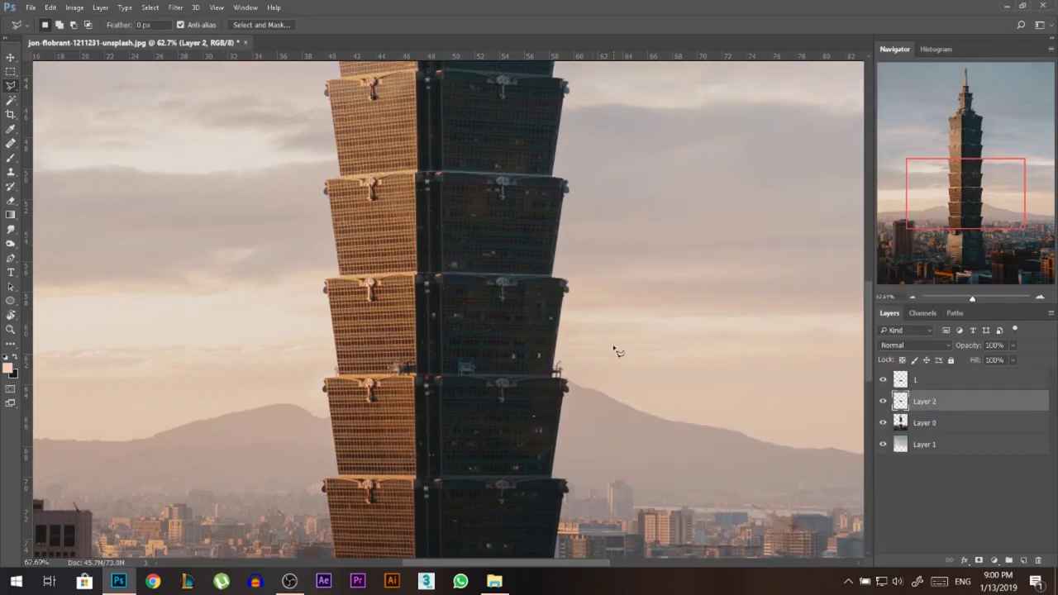
Outline the third tower segment above the ridge on Layer 0, cut it to its own layer, and hide the cut segment layers
scroll(613, 348, "up", 2)
left_click(961, 424)
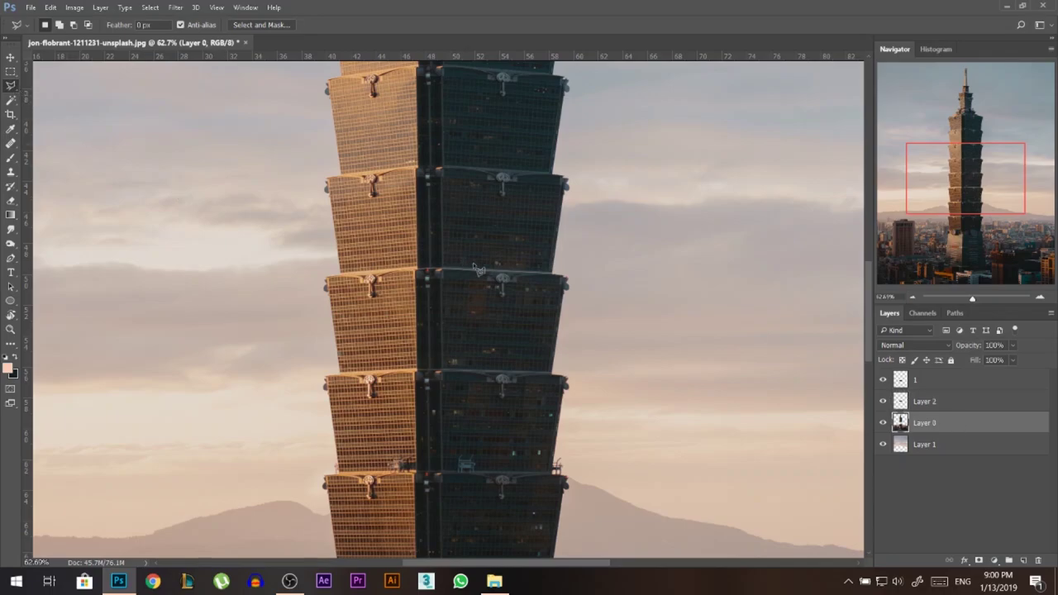
scroll(566, 284, "down", 2)
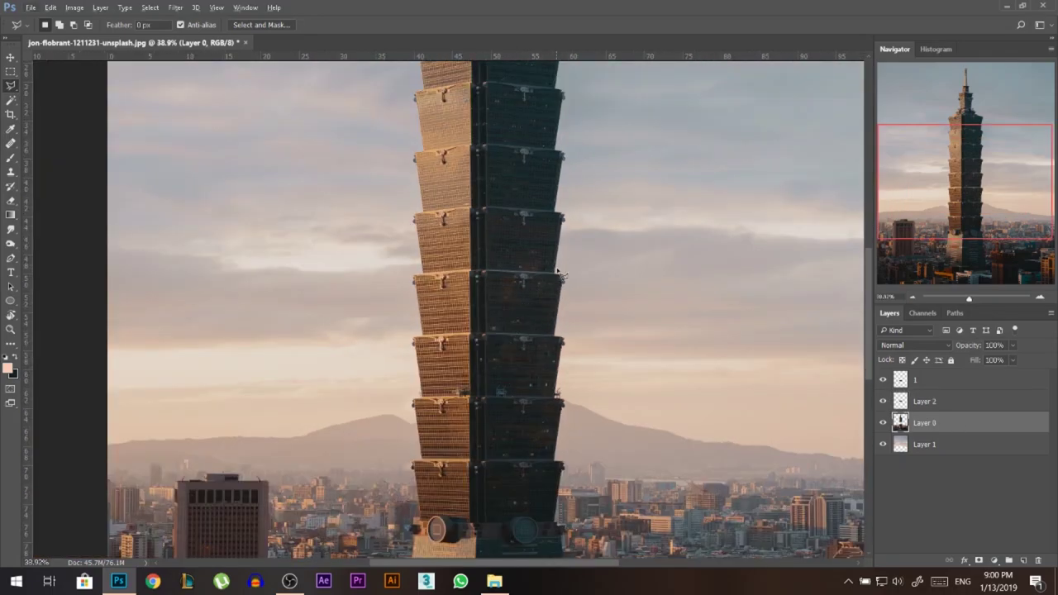
left_click(560, 273)
left_click(394, 273)
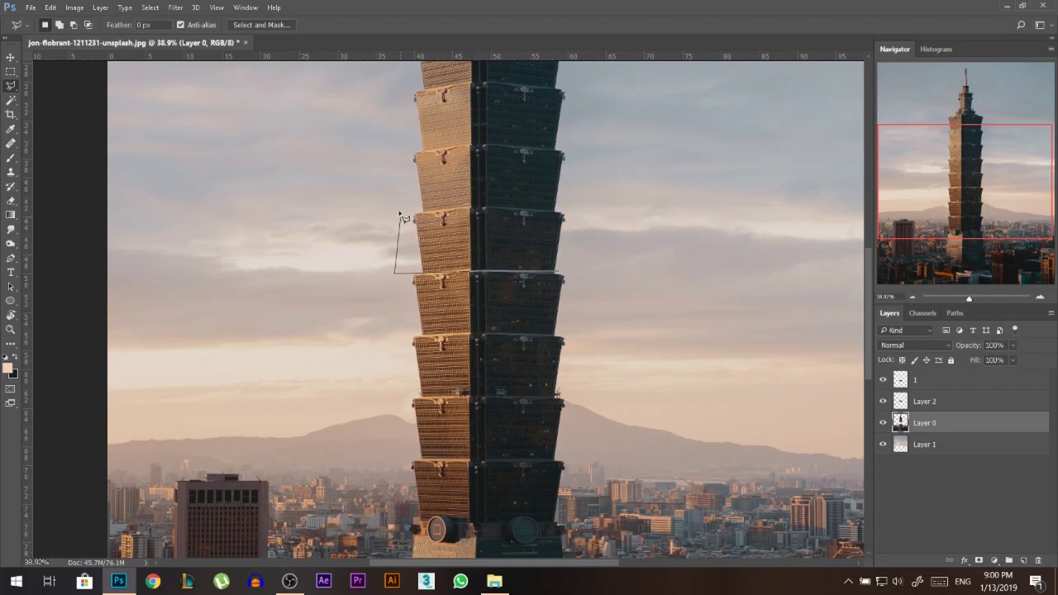
left_click(398, 209)
double_click(567, 218)
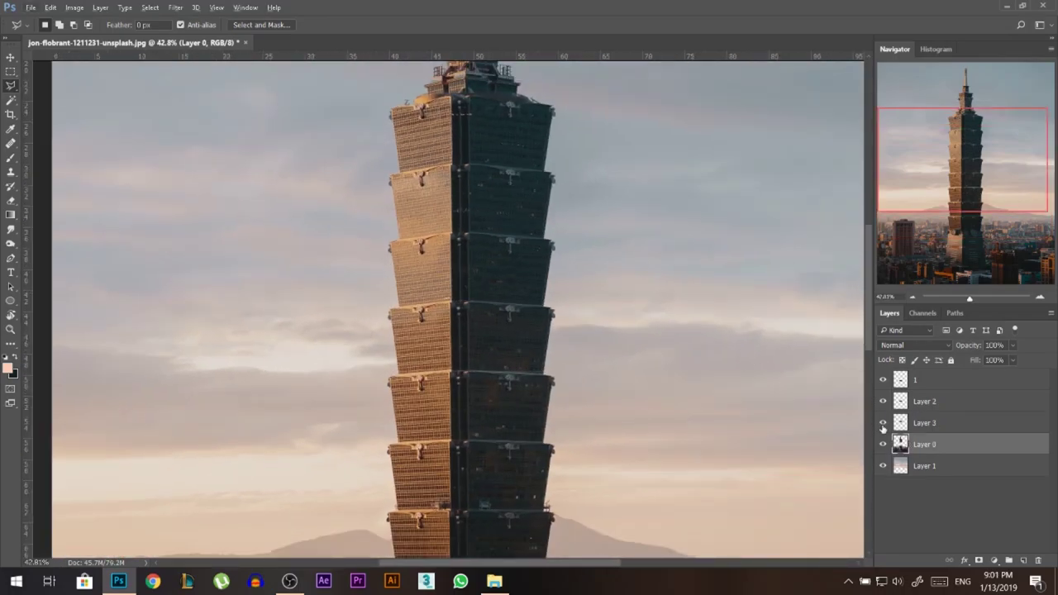
key("Delete")
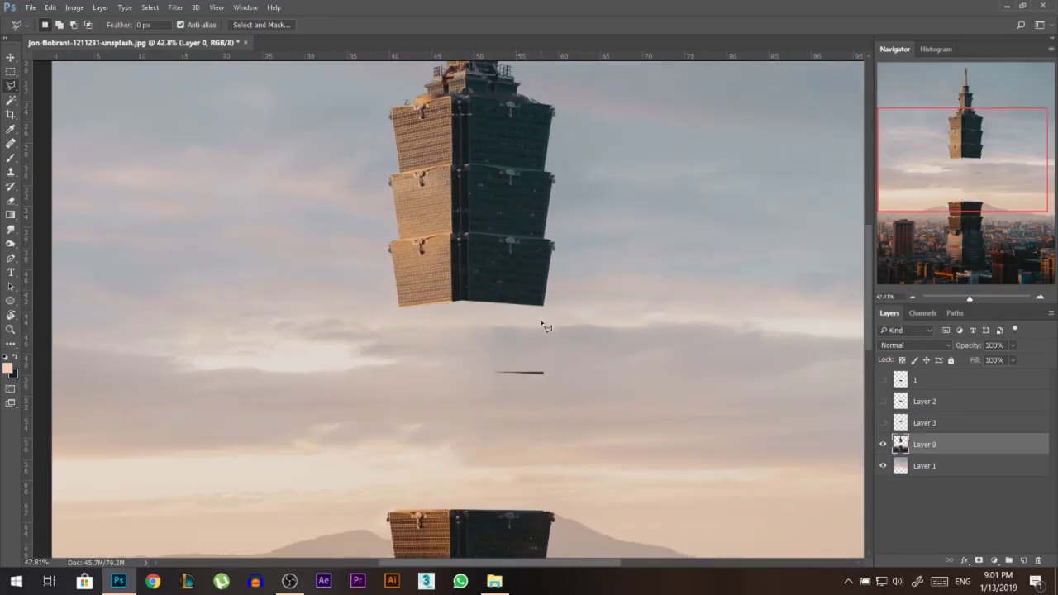
Outline the lowest remaining segment of the upper tower on Layer 0 with the Polygonal Lasso and cut it to a new layer
left_click(551, 241)
left_click(462, 233)
left_click(392, 241)
left_click(342, 251)
left_click(353, 324)
left_click(502, 377)
double_click(603, 331)
right_click(566, 368)
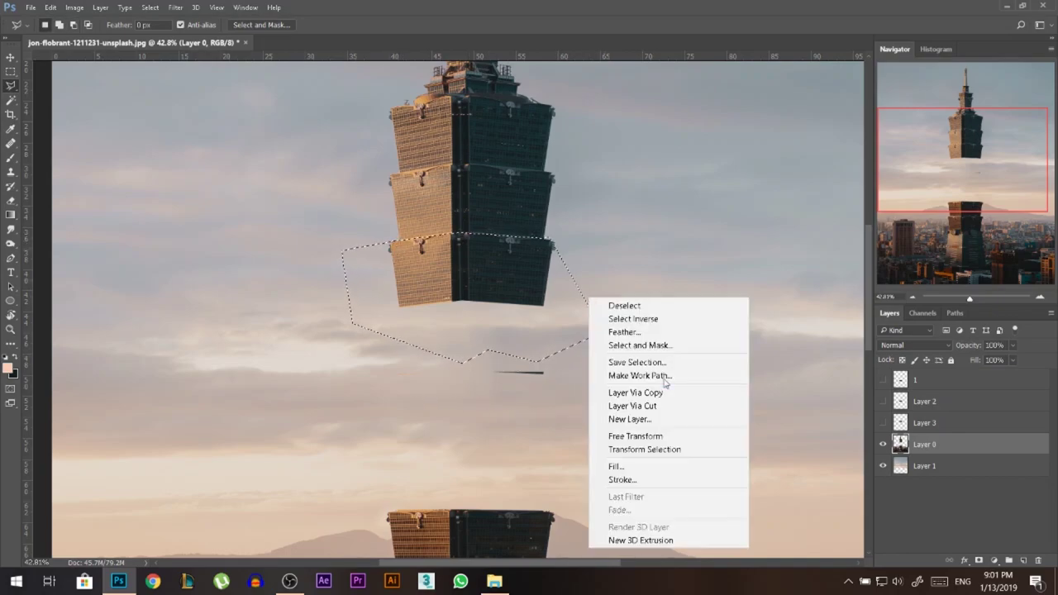
left_click(616, 402)
Outline the segment just below the tower's top section, cut it to a new layer, and hide that layer
scroll(555, 229, "up", 1)
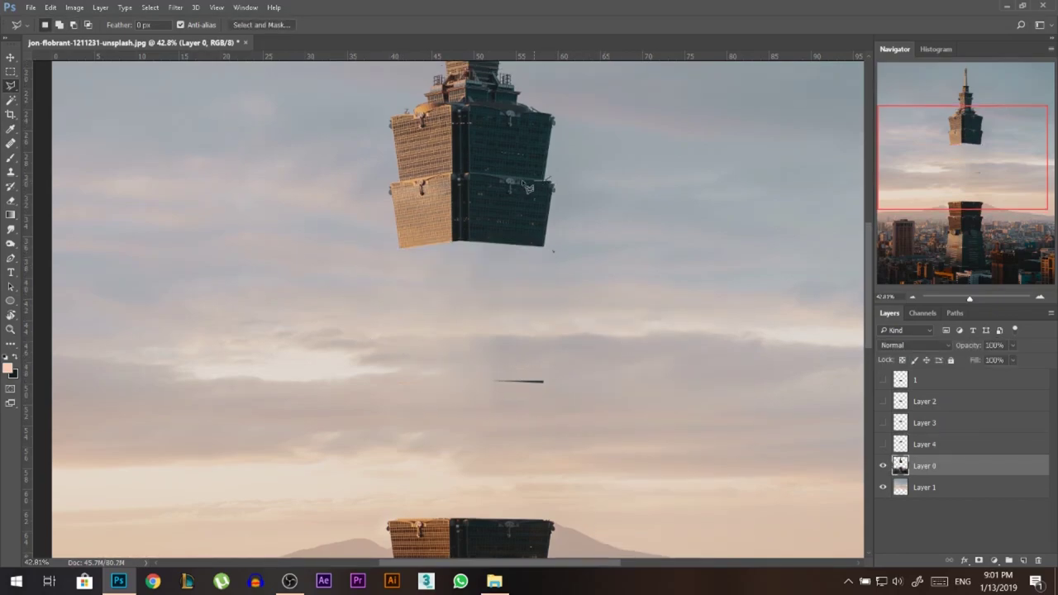
left_click(453, 174)
left_click(390, 183)
left_click(328, 199)
left_click(353, 278)
double_click(663, 309)
right_click(558, 242)
left_click(605, 367)
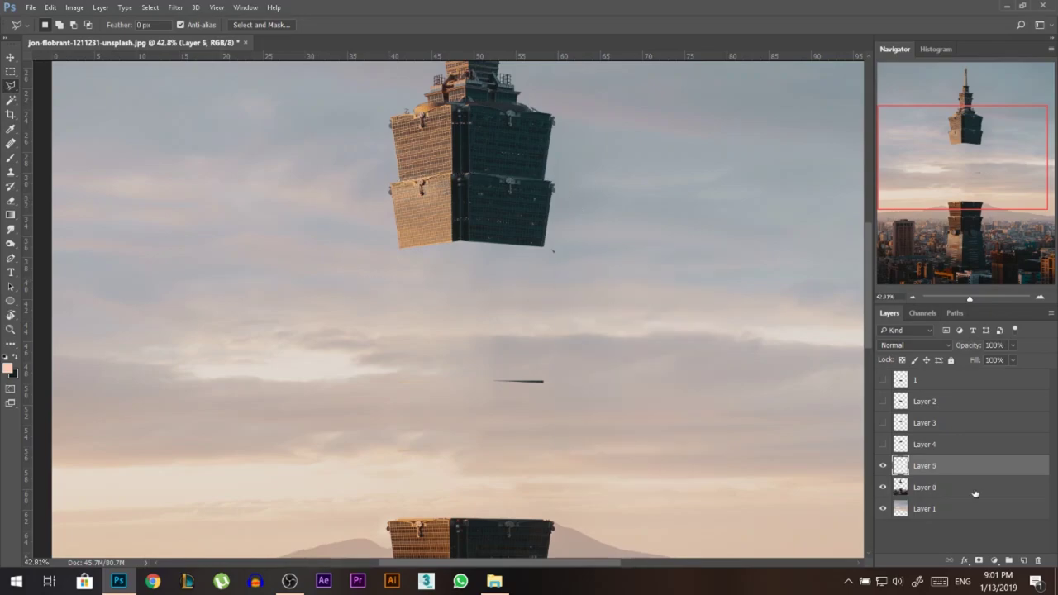
left_click(882, 465)
Select the tower's top section with its spire on Layer 0 using a rectangular marquee and cut it to a new layer
scroll(554, 265, "up", 1)
left_click(951, 486)
scroll(568, 372, "down", 3)
key("m")
left_click_drag(418, 86, 611, 368)
right_click(500, 183)
left_click(547, 293)
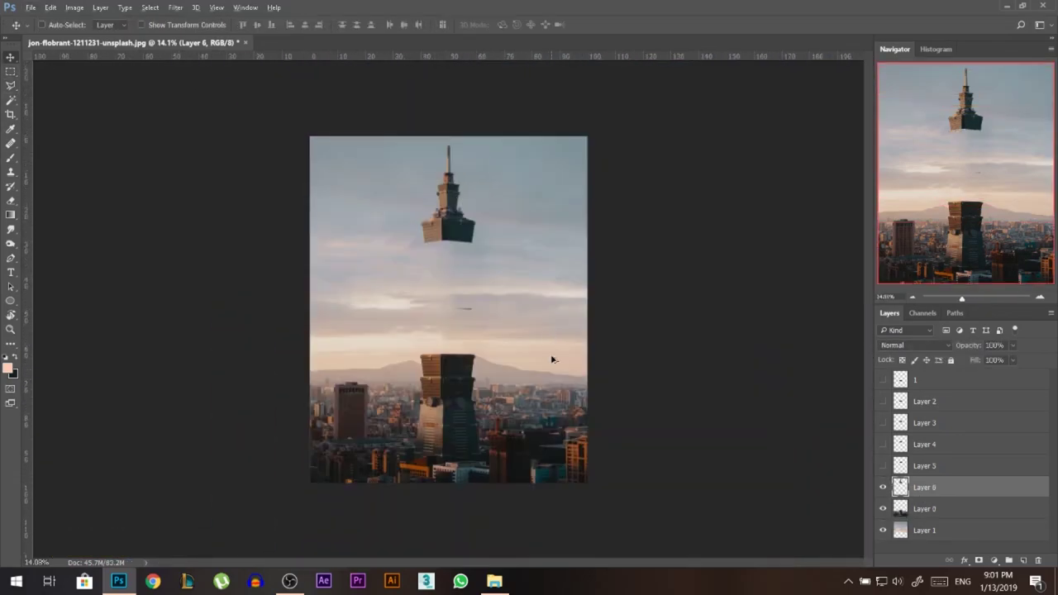
Erase the leftover tower sliver in the sky on Layer 0 and show all the cut segment layers
scroll(472, 327, "up", 5)
left_click(468, 288, "ctrl")
key("e")
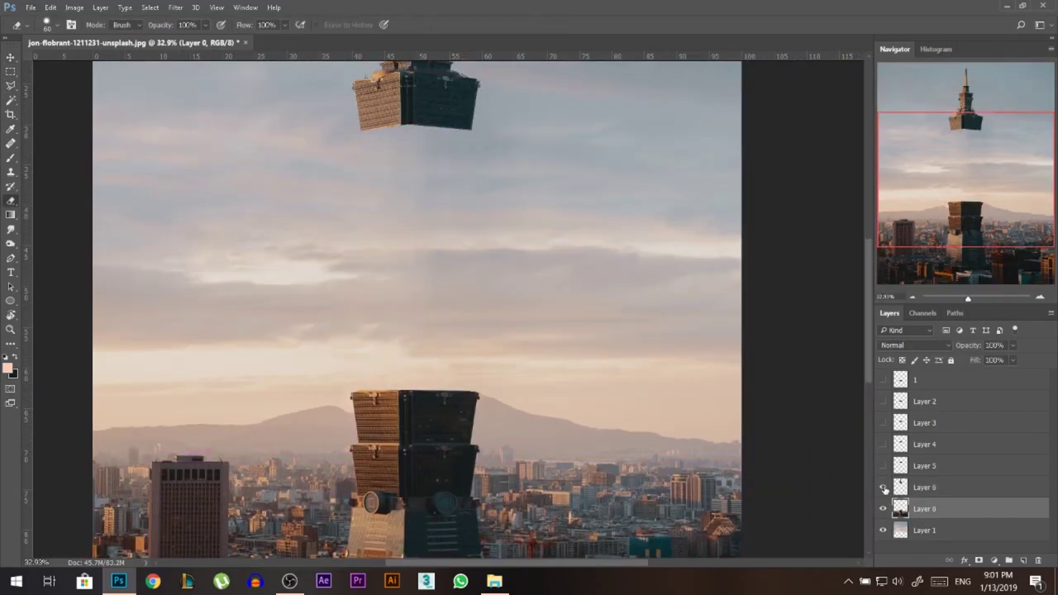
left_click_drag(883, 487, 884, 379)
key("v")
scroll(542, 343, "down", 1)
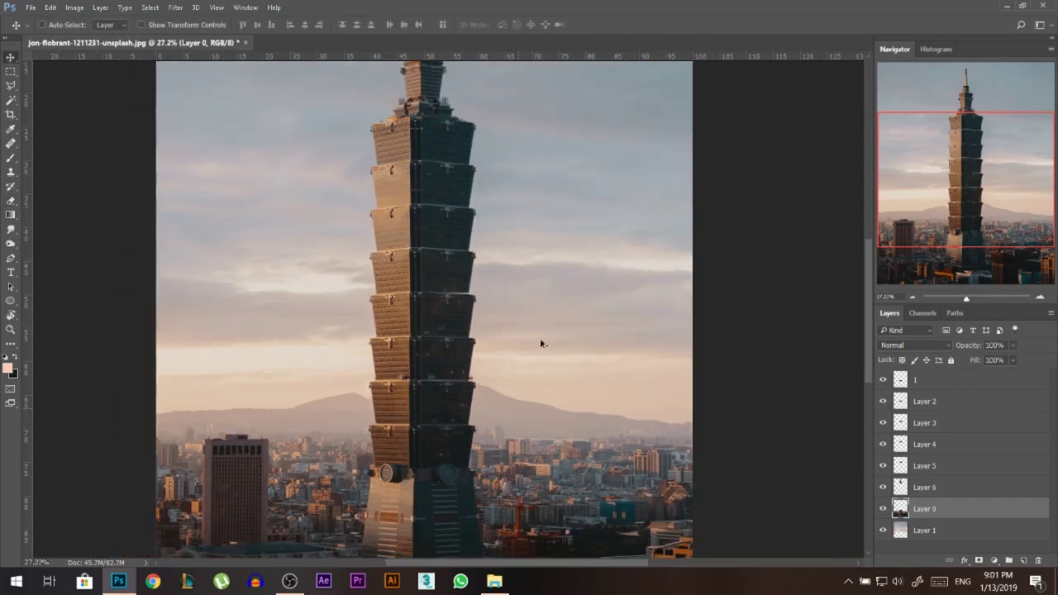
Rename Layer 2 as 2 and Layer 3 as 3
left_click(883, 401)
left_click(882, 401)
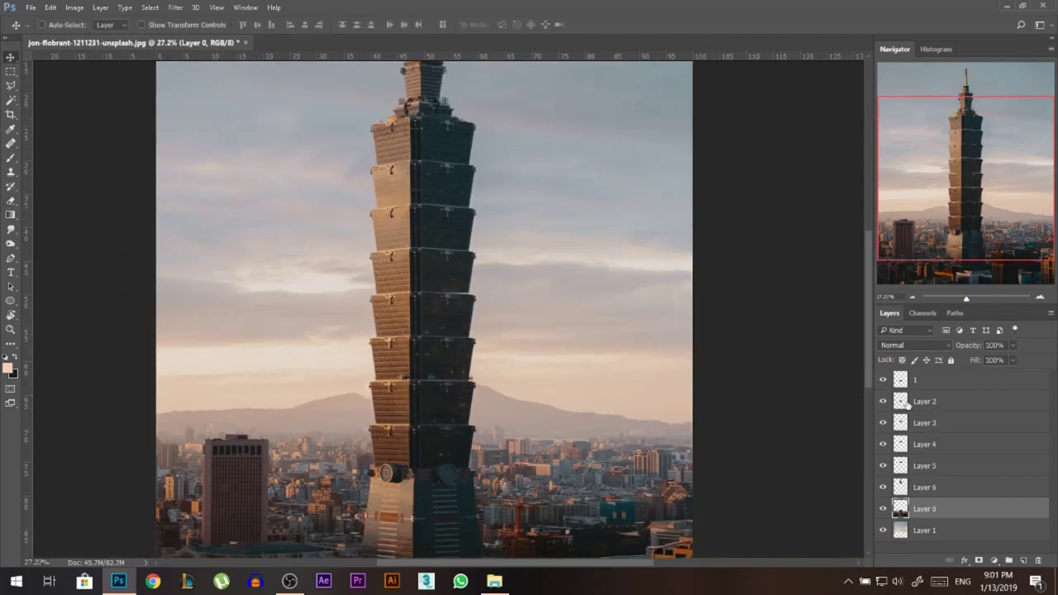
double_click(925, 402)
type("2")
key("Return")
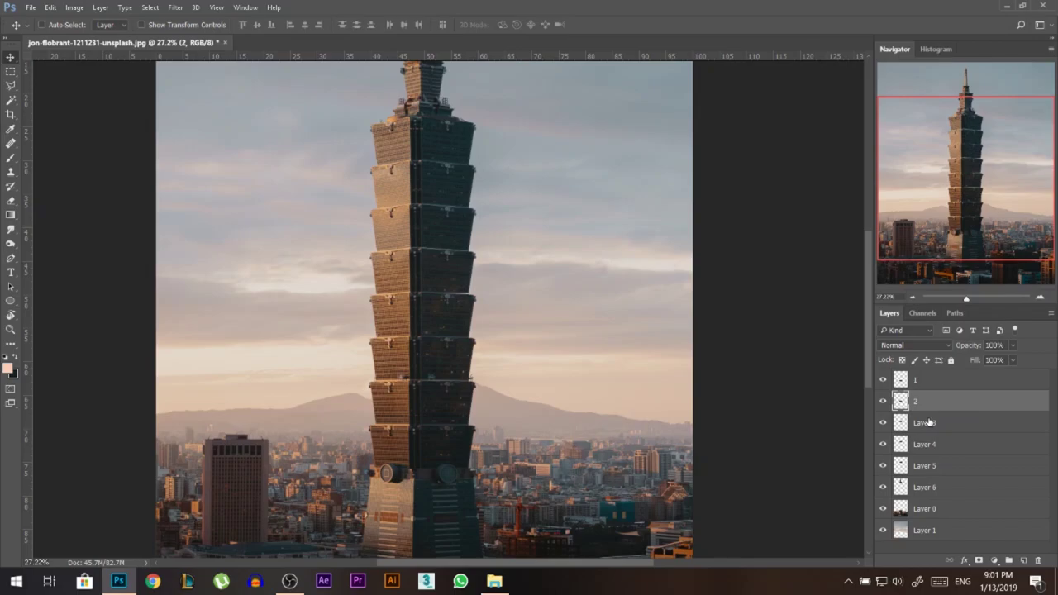
double_click(924, 423)
type("3")
key("Return")
Rename Layers 4, 5 and 6 as 4, 5 and 6
double_click(924, 444)
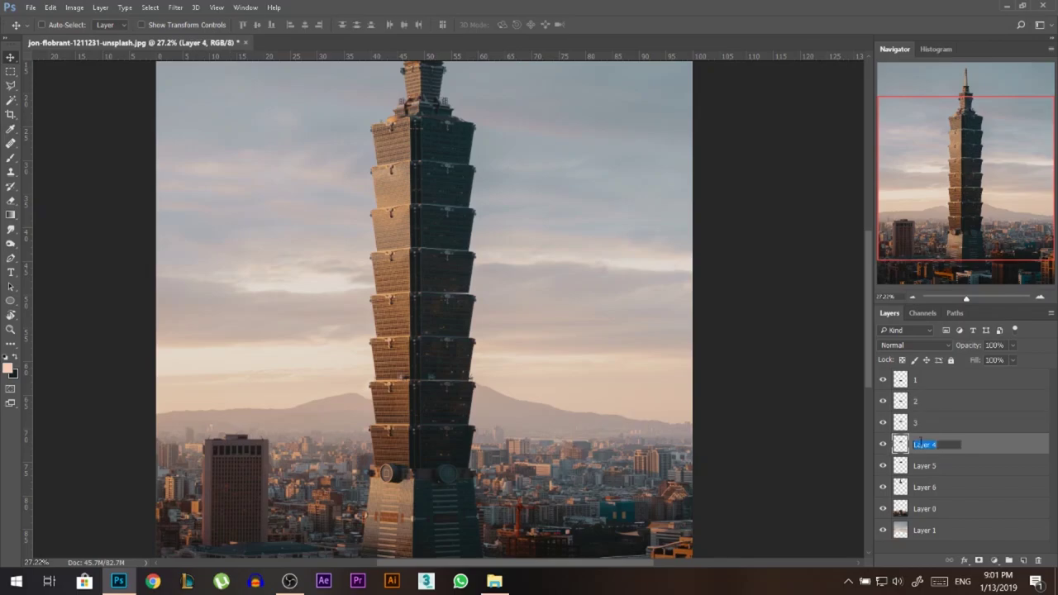
type("4")
key("Return")
double_click(930, 466)
type("5")
key("Return")
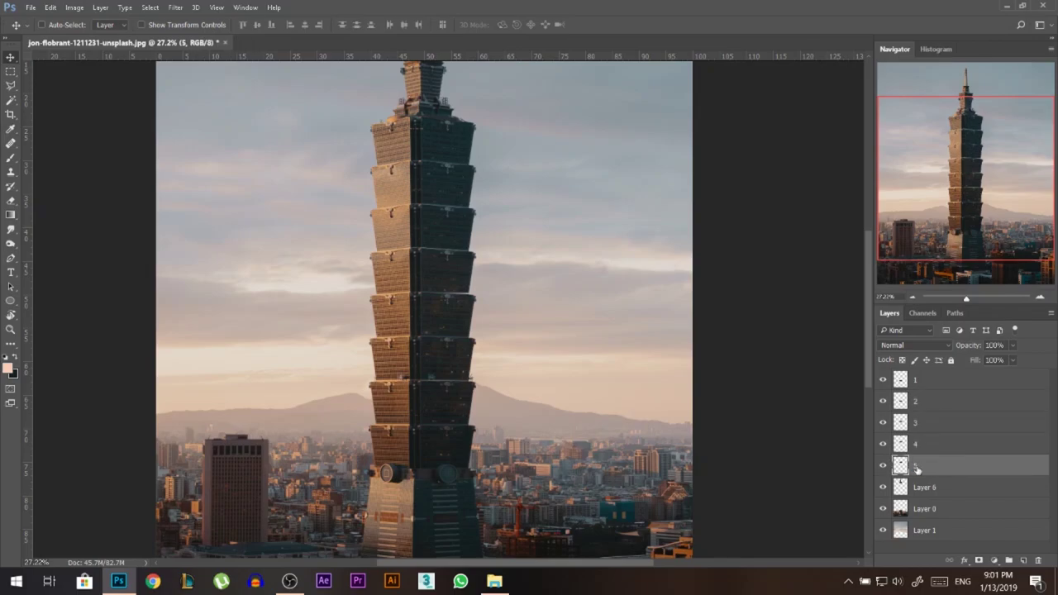
double_click(919, 486)
type("6")
key("Return")
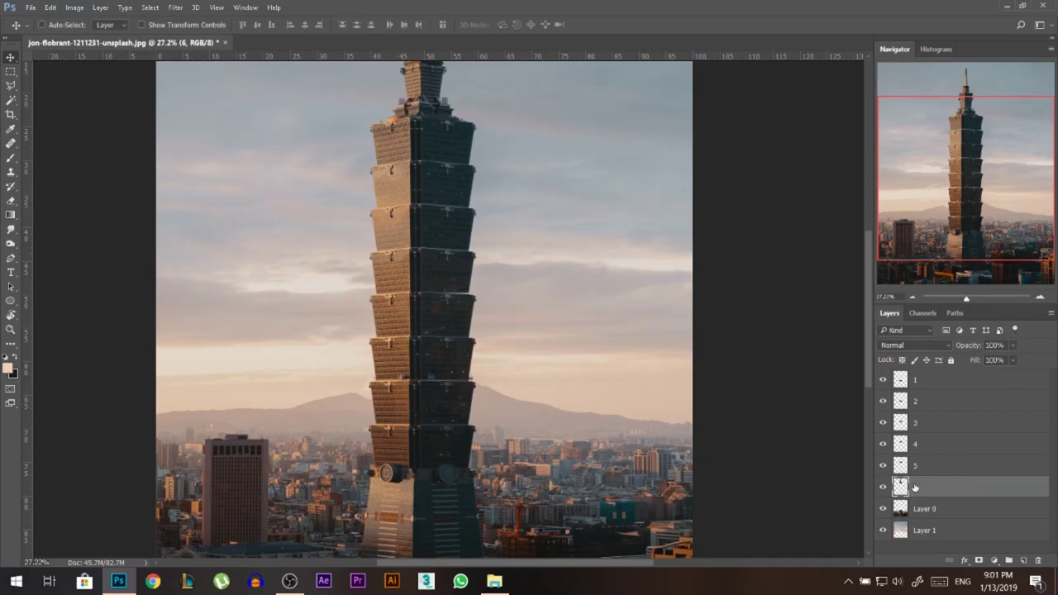
left_click(913, 463)
left_click_drag(486, 363, 432, 361)
left_click_drag(426, 201, 499, 226)
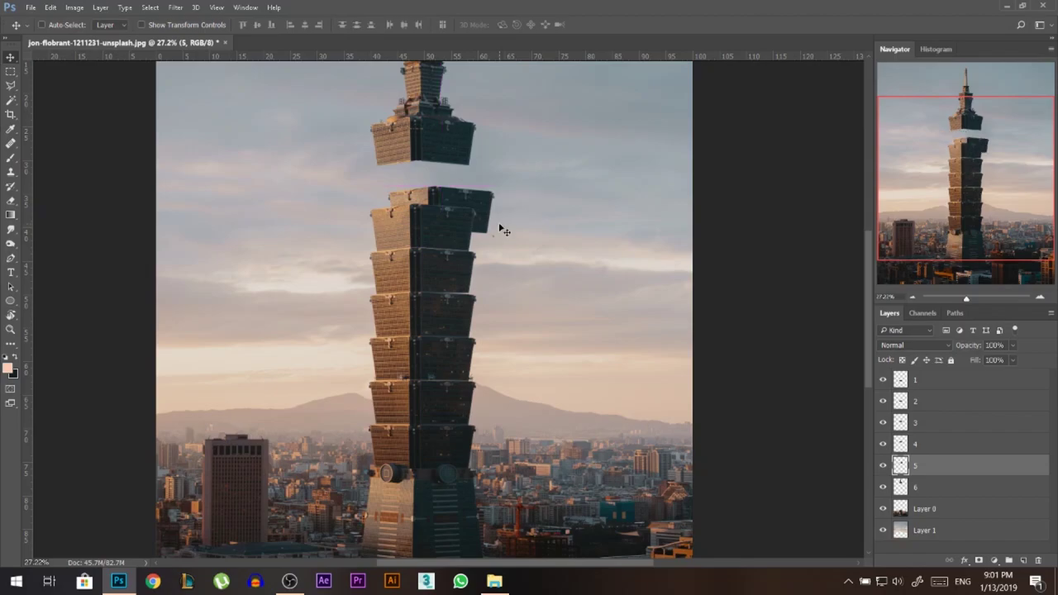
key("ctrl+alt+z")
key("ctrl+alt+z")
Shift tower segments 1, 2 and 3 horizontally to the right, each about a third of a segment width further than the one below
scroll(533, 323, "up", 1)
left_click_drag(427, 366, 452, 357)
left_click_drag(414, 316, 485, 317)
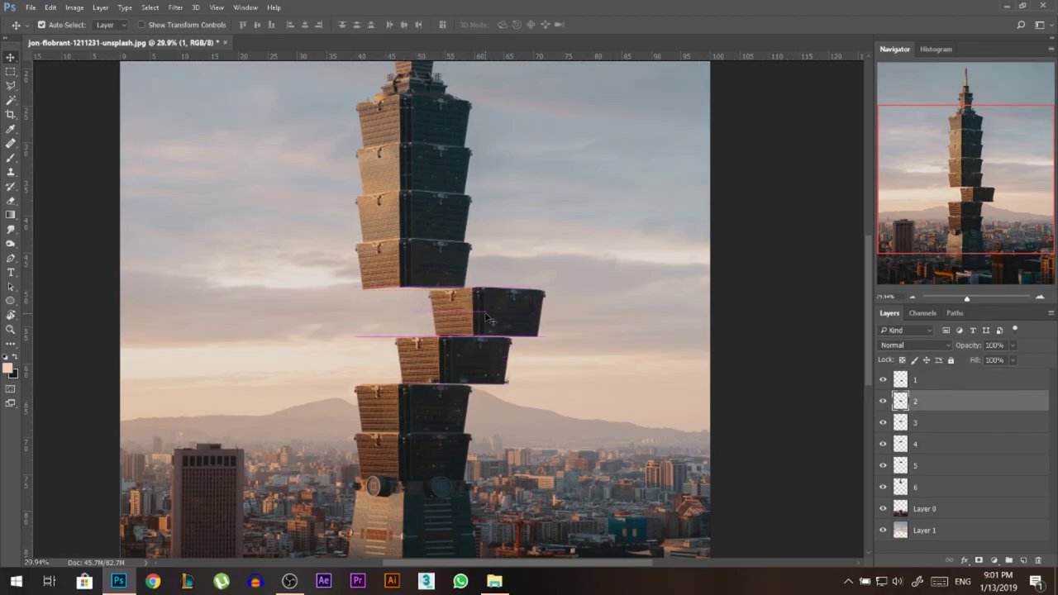
left_click_drag(355, 239, 462, 233)
Shift segments 4 and 5 and the spire section progressively further right to continue the staircase up to the image's right edge
left_click_drag(390, 211, 499, 210)
key("ctrl+z")
left_click(402, 247)
left_click_drag(409, 221, 547, 222)
left_click_drag(436, 179, 609, 179)
left_click_drag(424, 134, 649, 135)
key("ctrl+0")
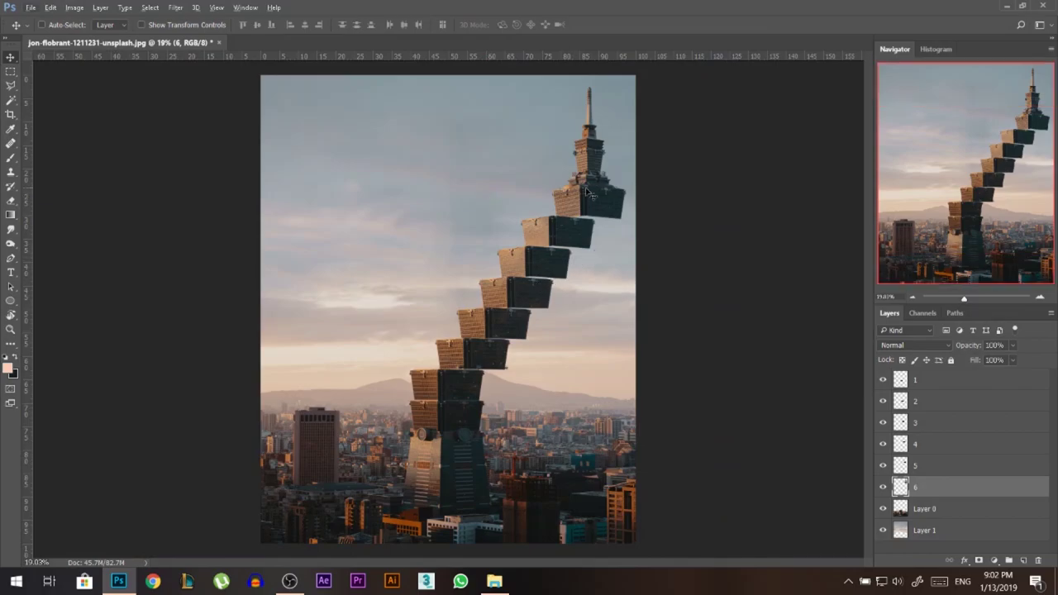
Erase the stray speck beside the lower right corner of the segment on layer 5
scroll(583, 281, "up", 10)
scroll(470, 386, "up", 6)
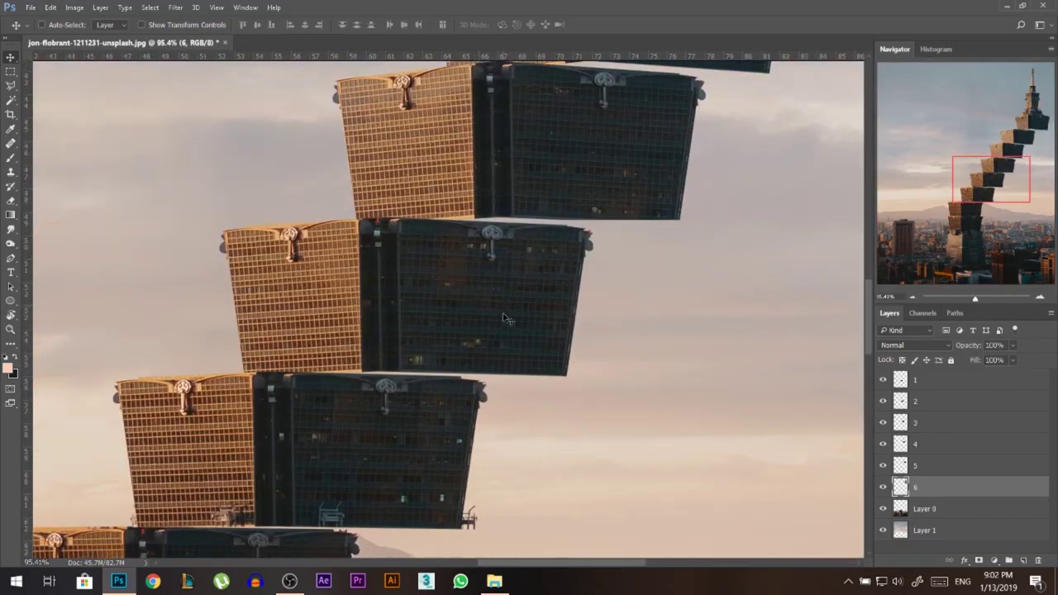
scroll(503, 314, "down", 2)
scroll(432, 352, "down", 3)
scroll(460, 322, "up", 4)
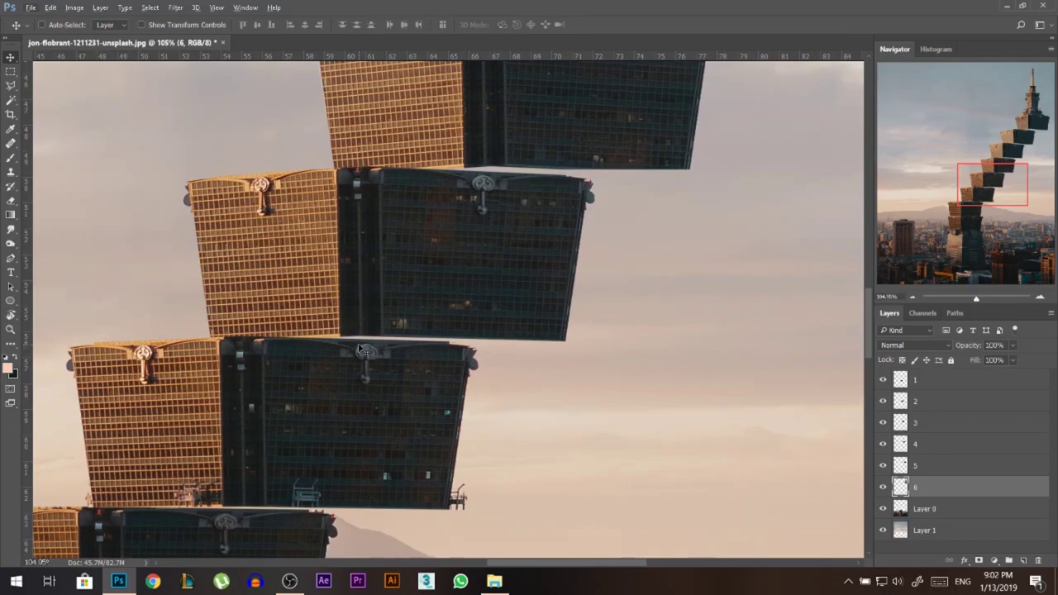
scroll(364, 352, "down", 3)
scroll(456, 330, "up", 1)
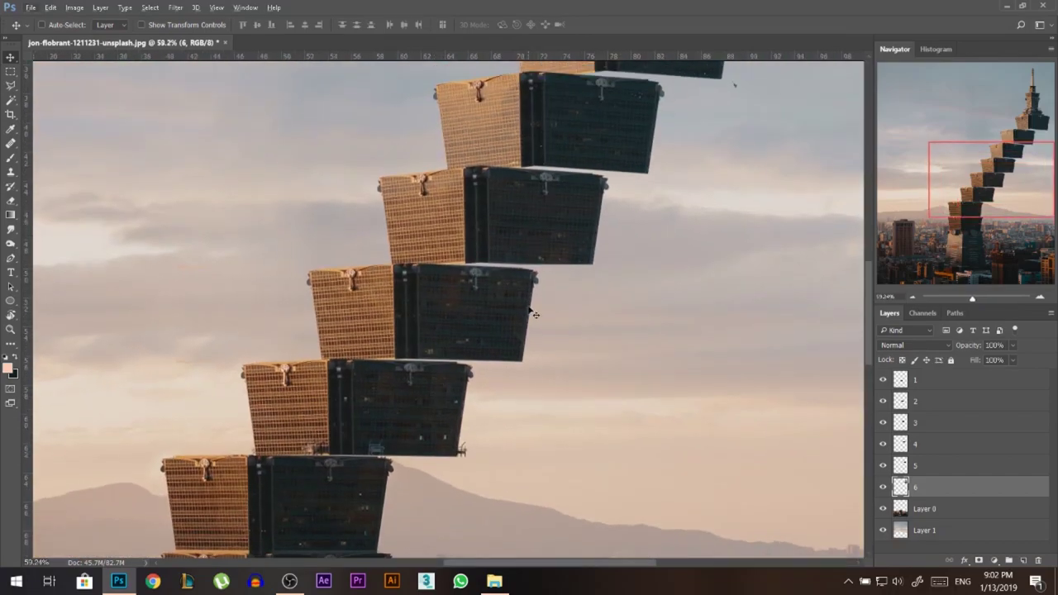
scroll(536, 311, "down", 3)
left_click(650, 156, "ctrl")
key("e")
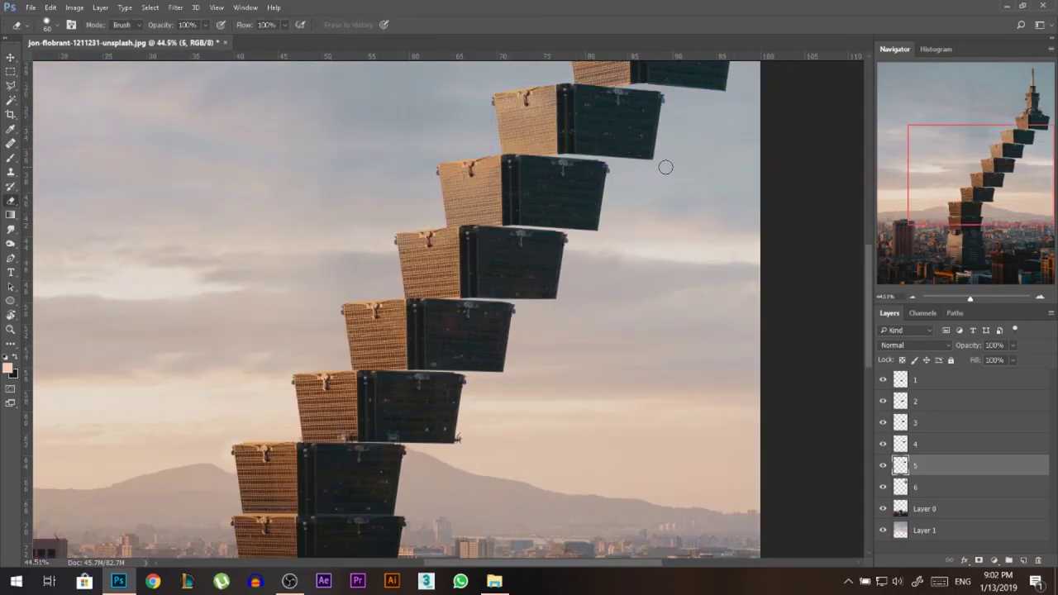
key("v")
Outline the open gap beneath segment 4's overhang with the Polygonal Lasso and add the gap beneath segment 3 to the selection
scroll(570, 178, "up", 3)
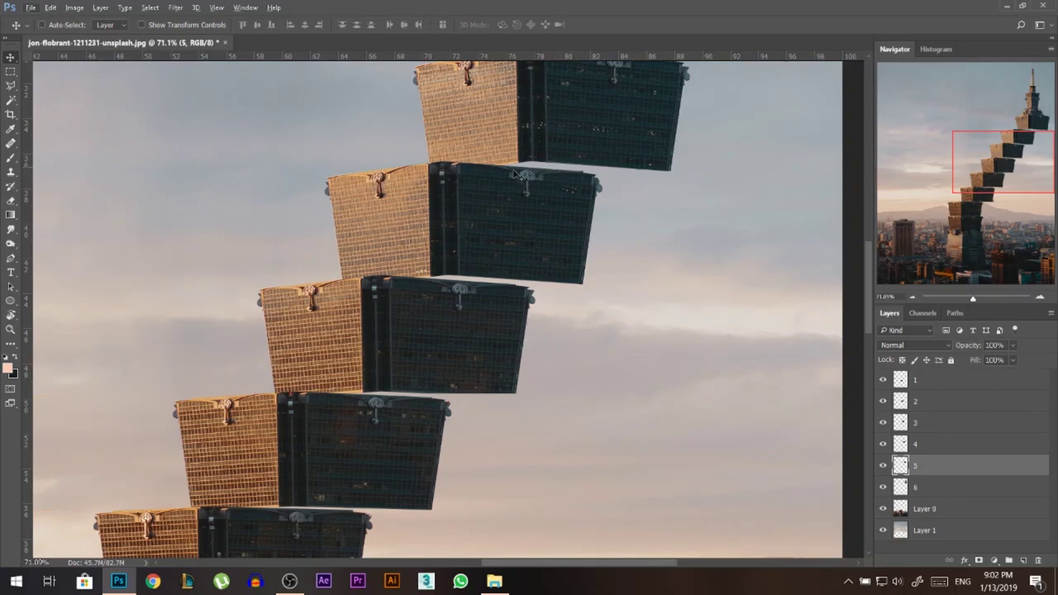
left_click(11, 85)
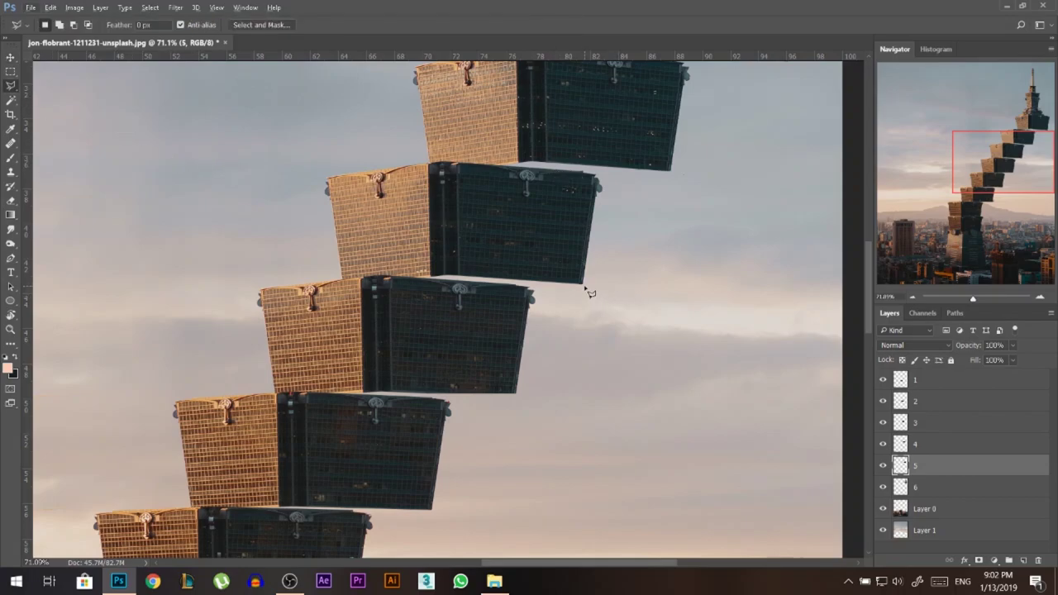
left_click(529, 292)
left_click(396, 292)
double_click(401, 247)
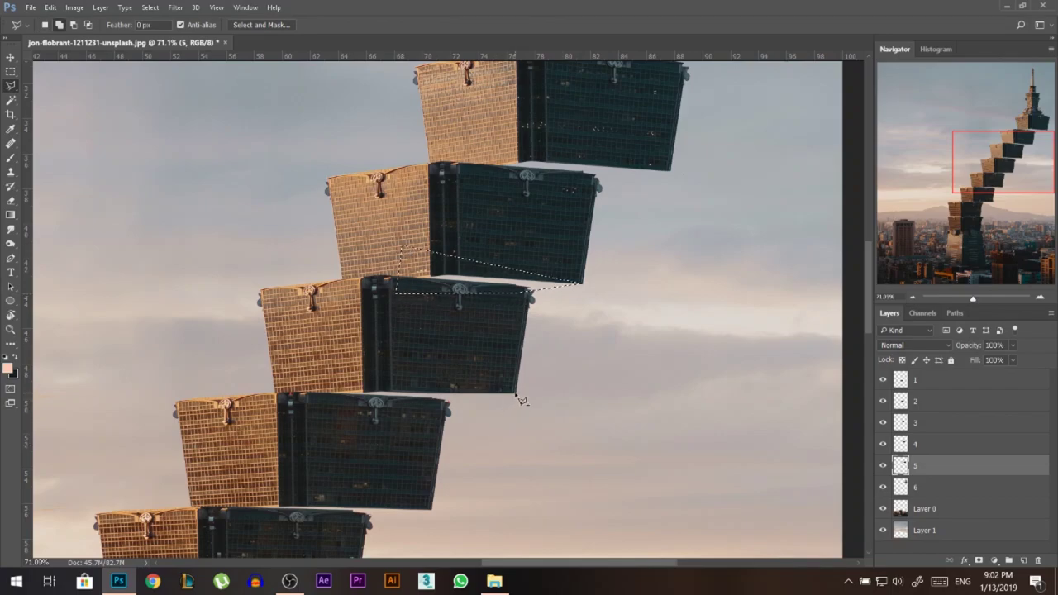
left_click(516, 394)
left_click(446, 405)
left_click(314, 395)
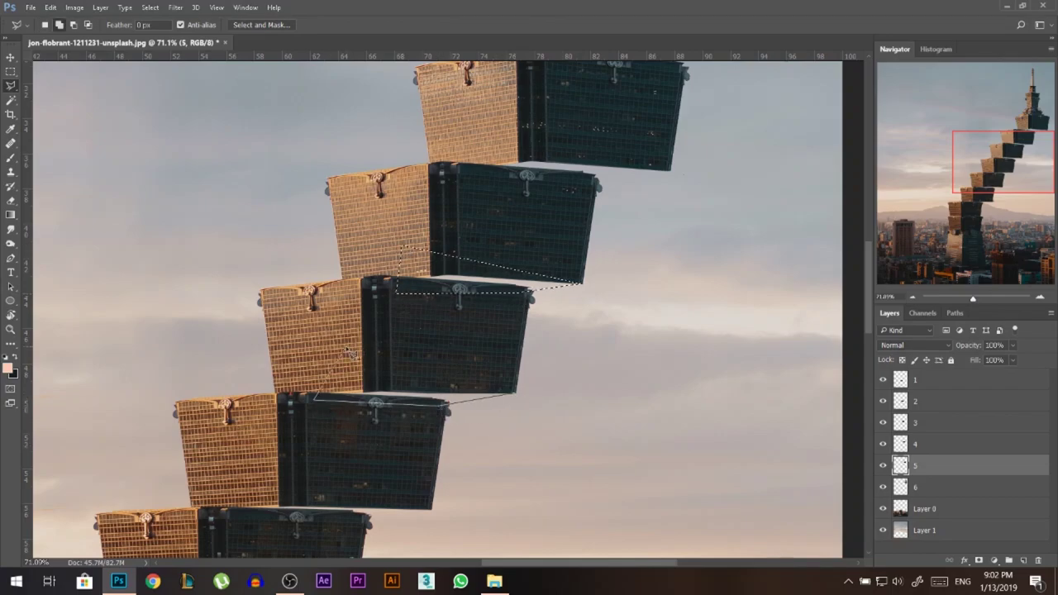
double_click(351, 353)
Add the gaps beneath the overhangs of segment 5 and the spire section to the selection
left_click(670, 171, "shift")
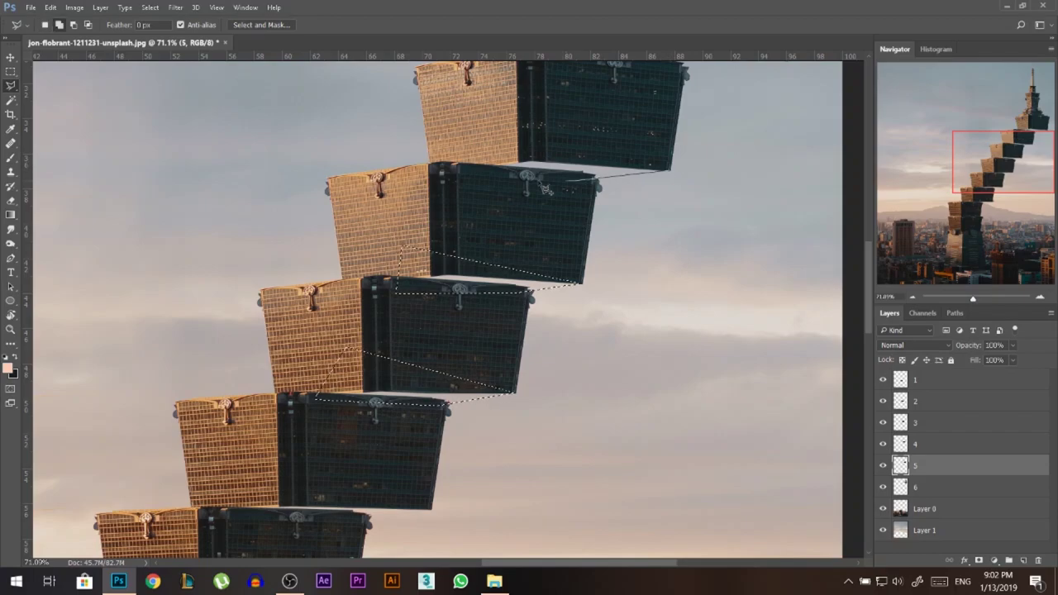
left_click(478, 179)
left_click(475, 116)
double_click(561, 96)
scroll(564, 101, "down", 4)
scroll(649, 197, "up", 2)
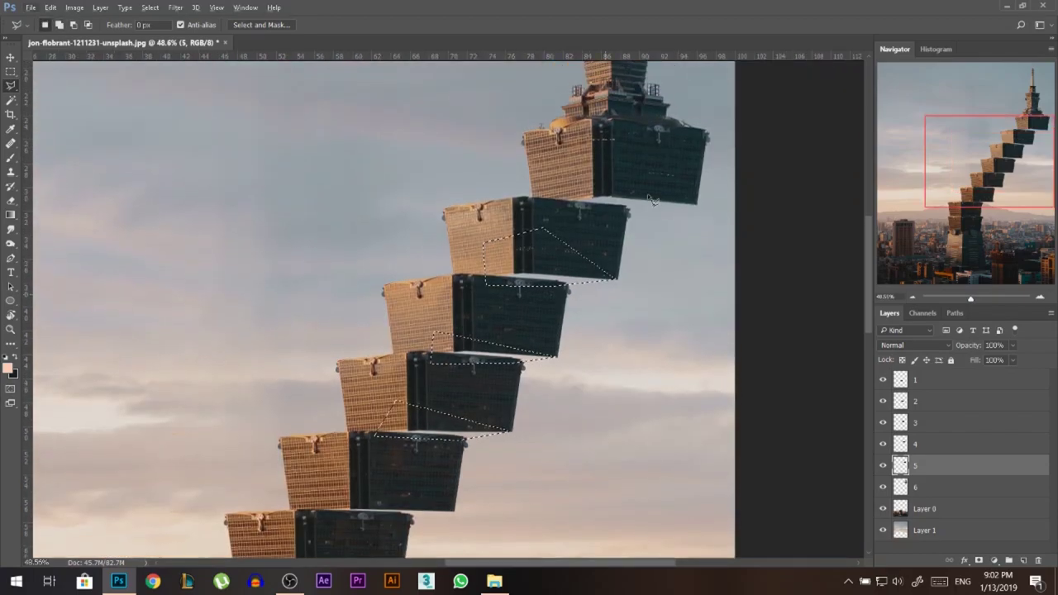
scroll(651, 199, "up", 1)
left_click(713, 208, "shift")
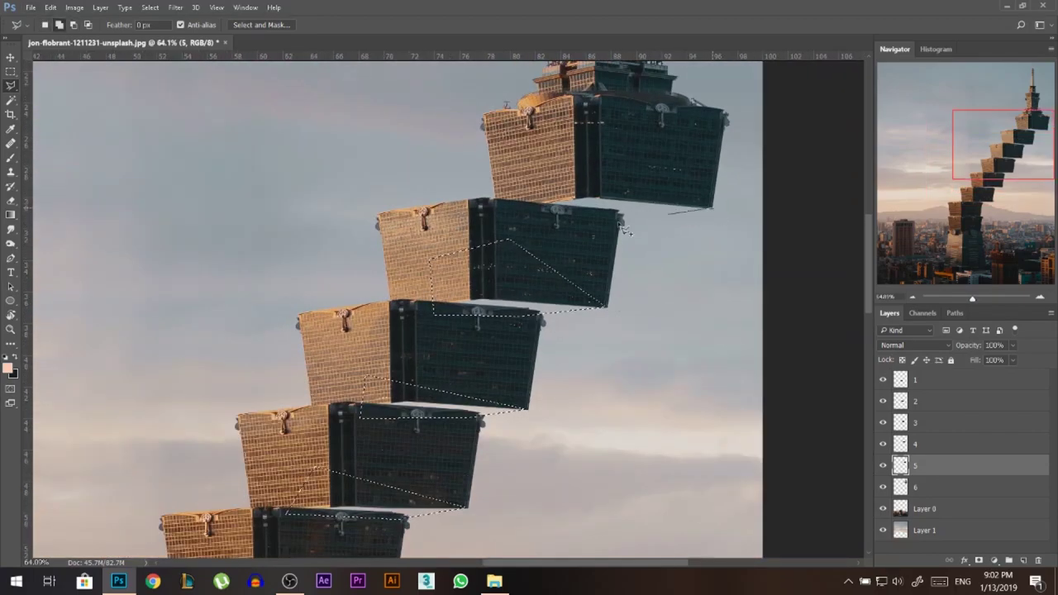
left_click(621, 218)
left_click(518, 224)
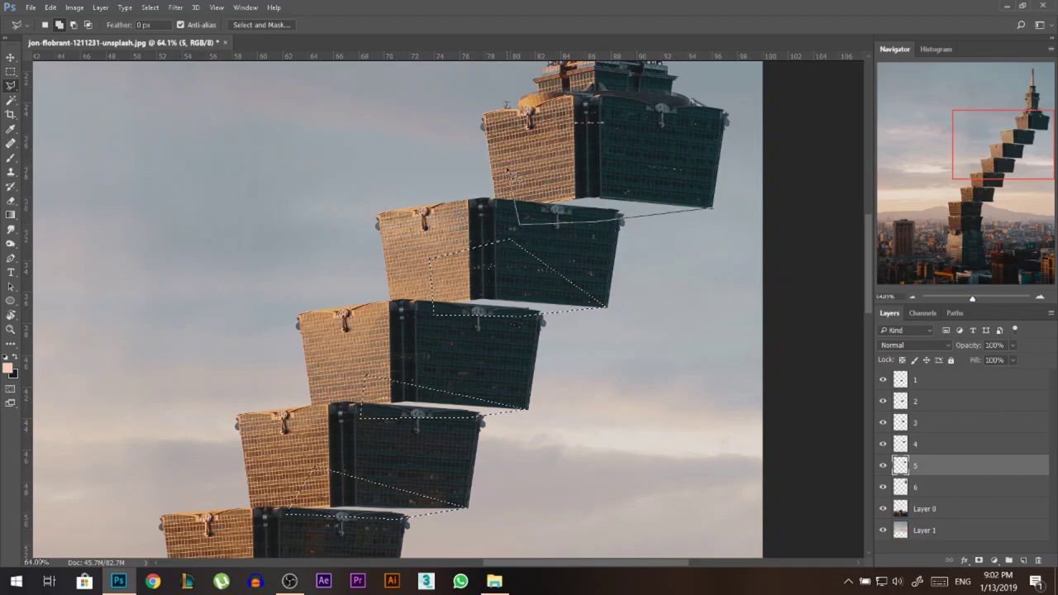
double_click(507, 170)
Add the gap beneath segment 2's overhang to the selection and create a new layer directly above Layer 0
scroll(687, 178, "down", 8)
scroll(502, 404, "up", 8)
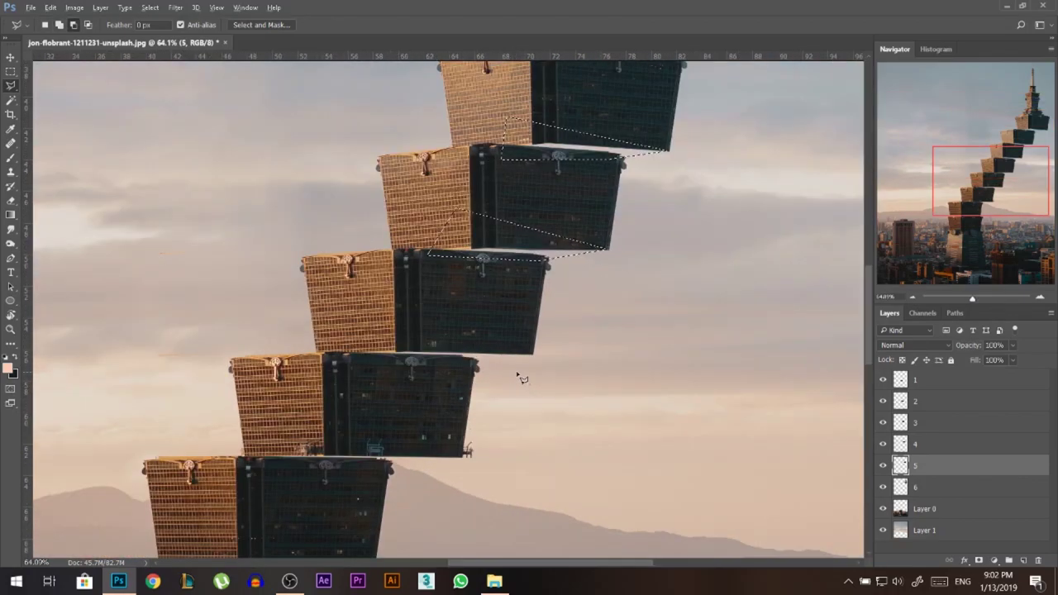
scroll(522, 378, "up", 2)
left_click(543, 347)
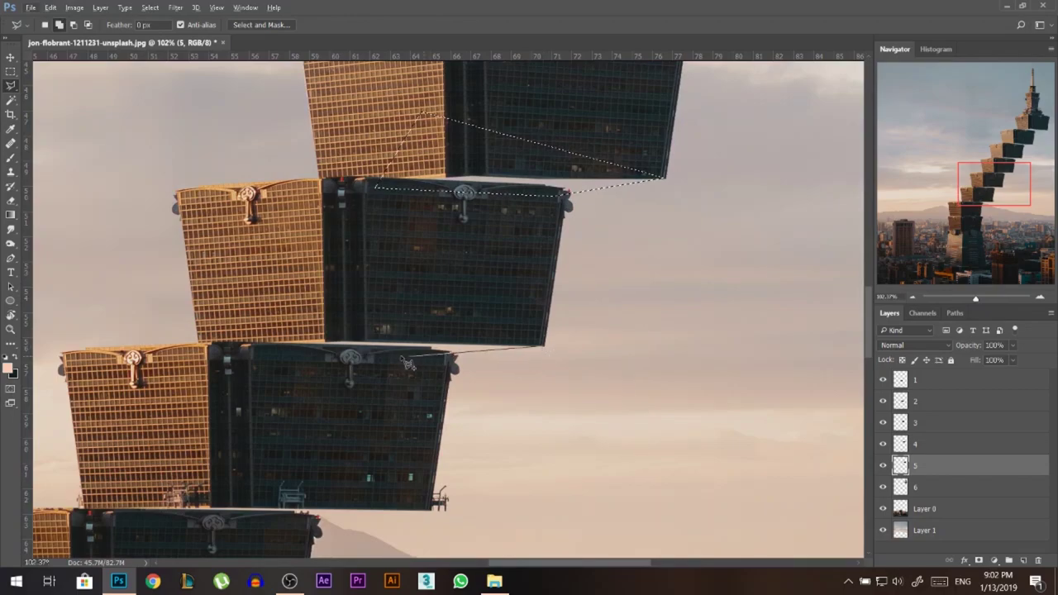
left_click(388, 357)
left_click(249, 348)
double_click(338, 271)
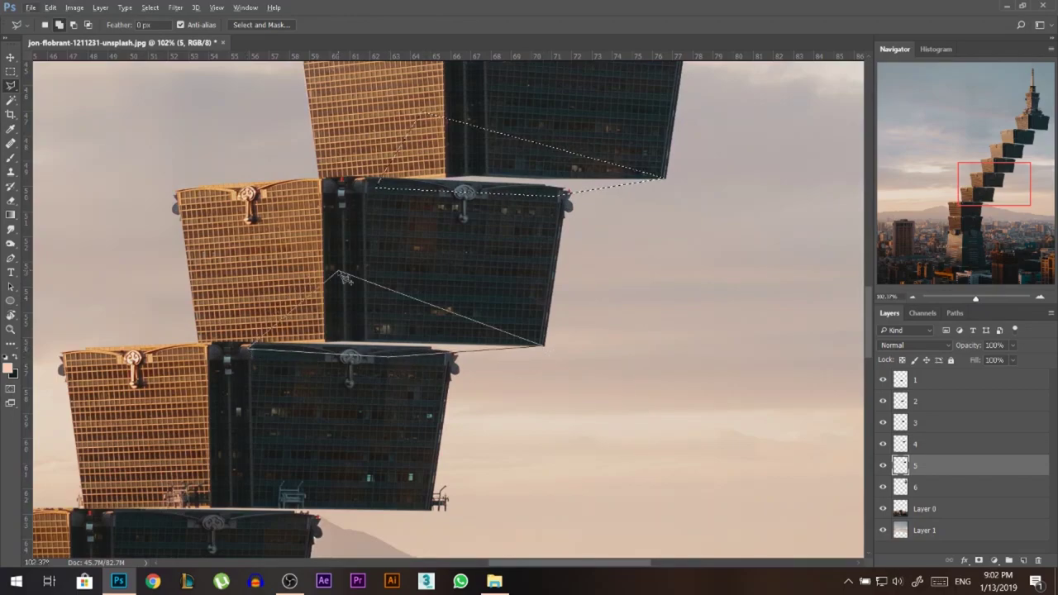
left_click(341, 275)
key("ctrl+j")
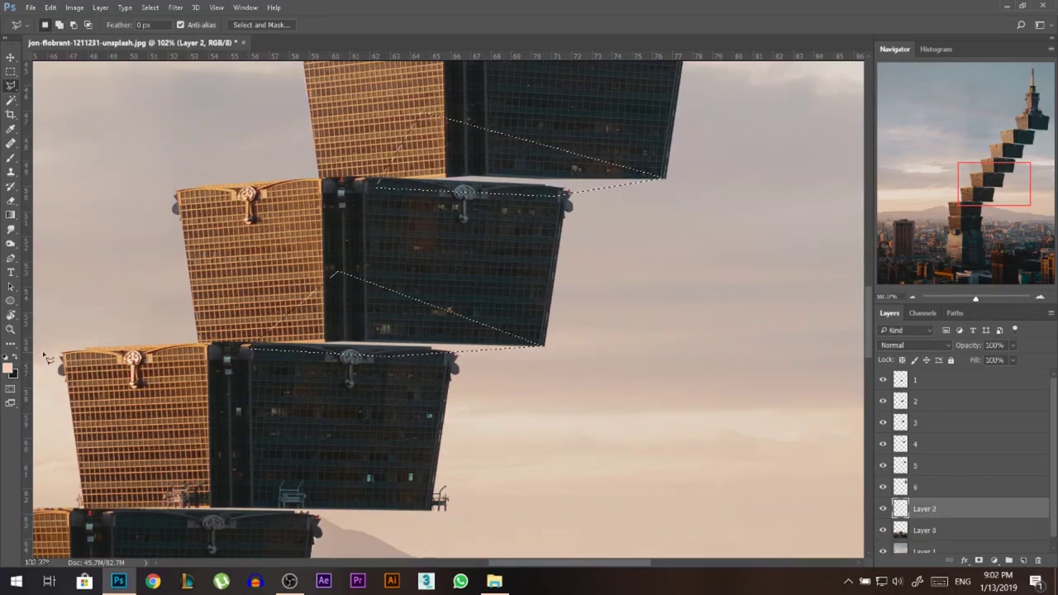
Fill the selected gaps beneath the overhangs with the dark swatch colour on Layer 2, deselect, and restore the previous swatch order
left_click(14, 357)
key("alt+BackSpace")
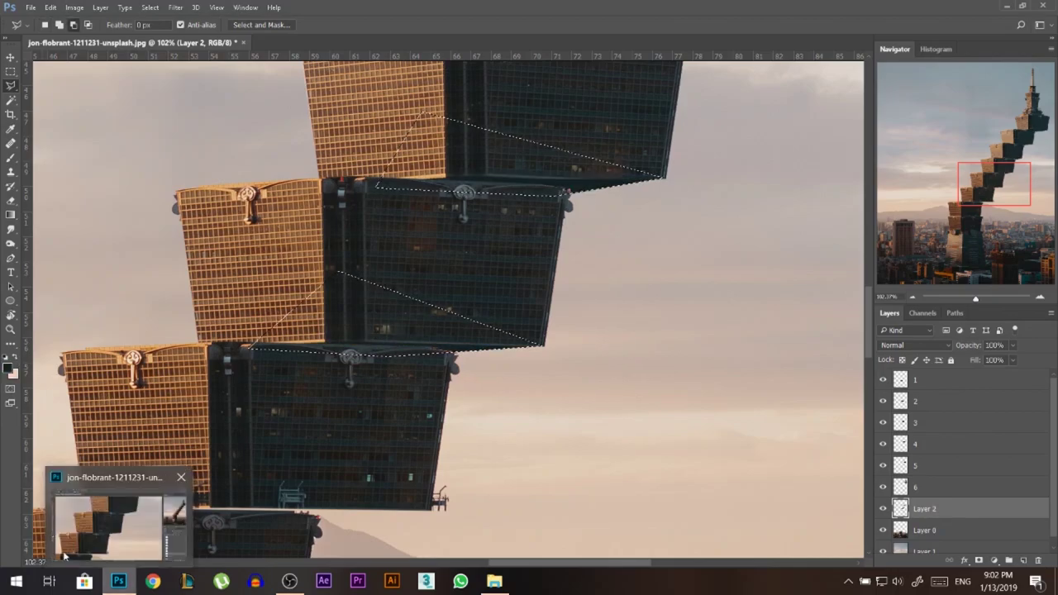
key("ctrl+d")
key("ctrl+0")
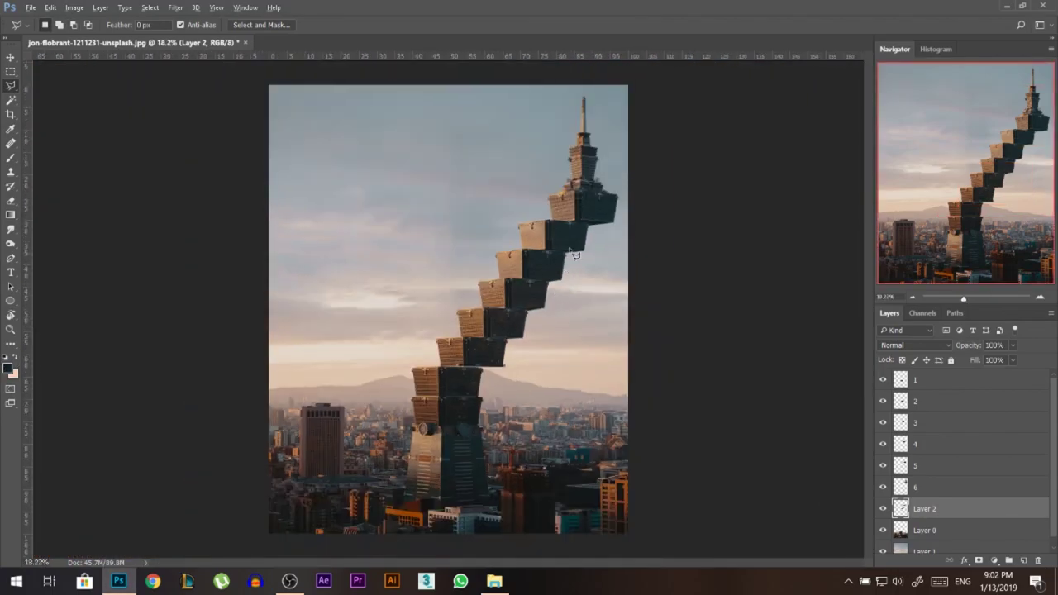
scroll(593, 240, "up", 2)
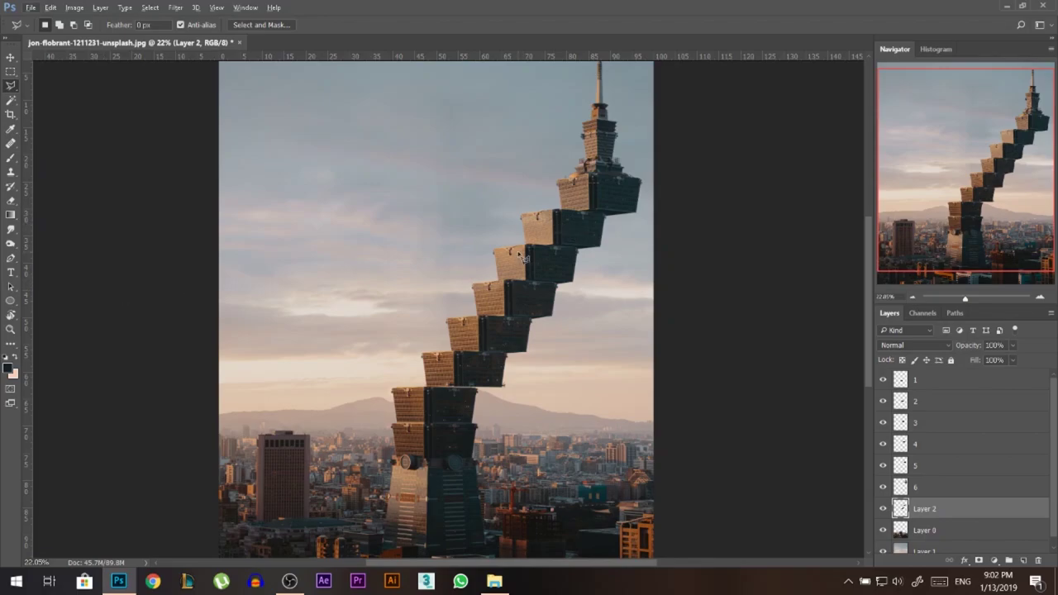
key("x")
Try shifting individual tower segments sideways out of the staircase with the Move tool and layer auto-selection
key("v")
scroll(595, 252, "down", 1)
scroll(595, 251, "up", 1)
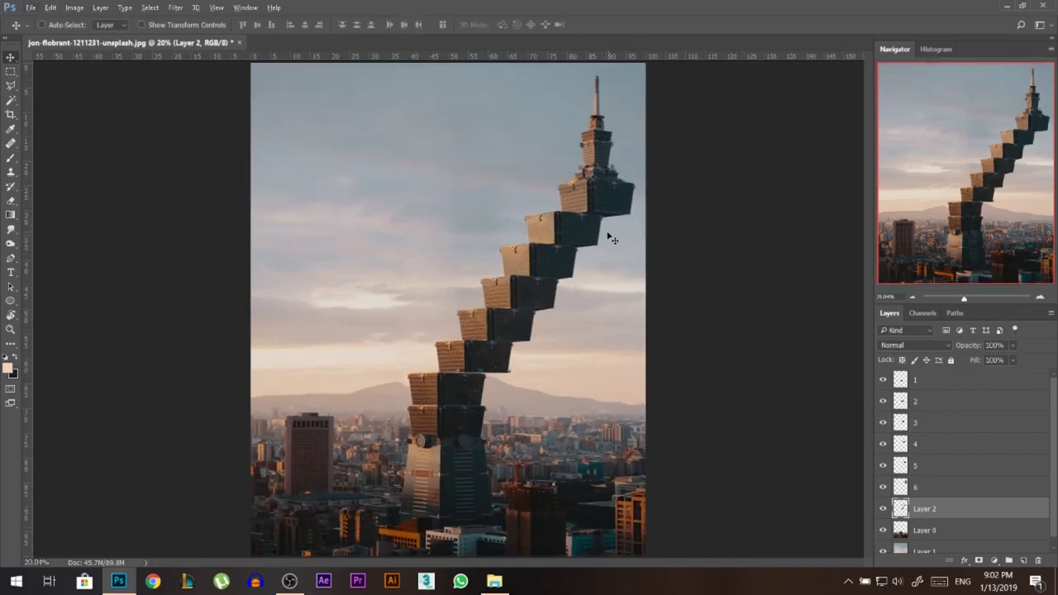
scroll(450, 299, "down", 1)
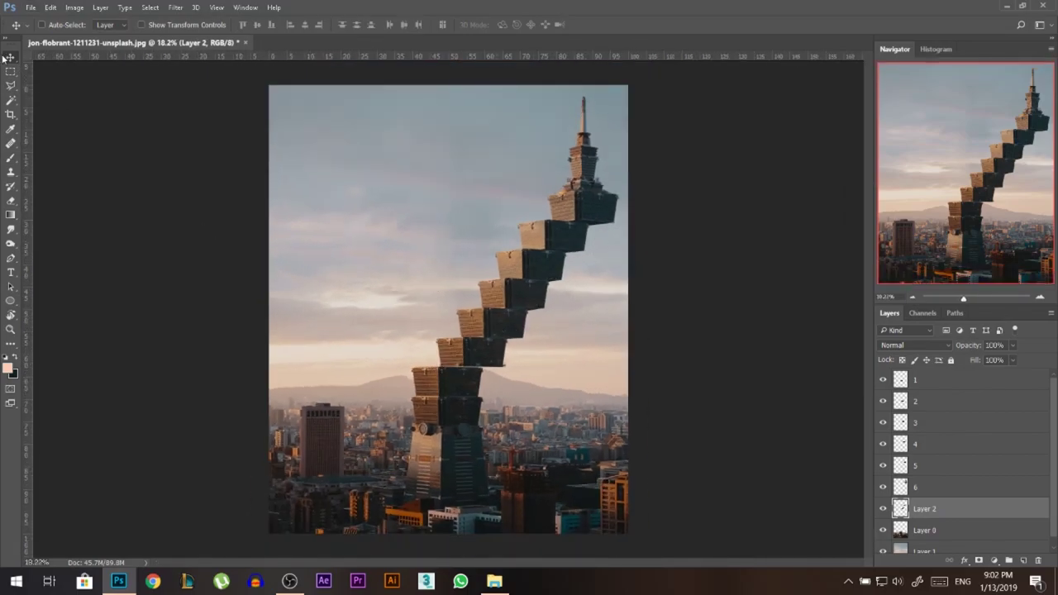
left_click(592, 220, "ctrl")
left_click_drag(599, 207, 371, 207)
key("ctrl+z")
left_click_drag(519, 263, 435, 261)
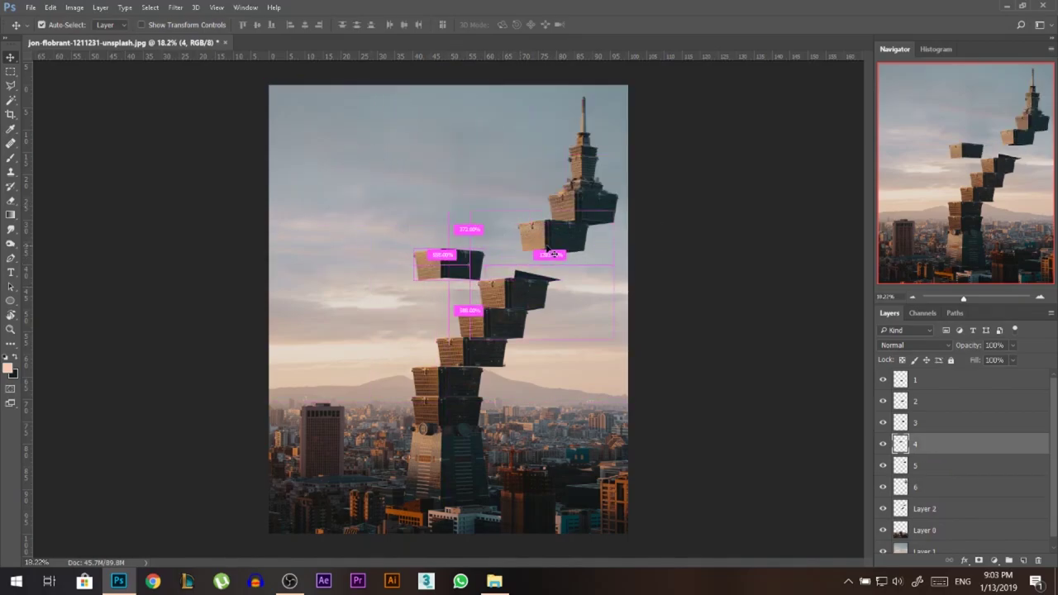
left_click_drag(540, 241, 479, 240)
left_click_drag(575, 219, 514, 218)
left_click_drag(473, 329, 435, 329)
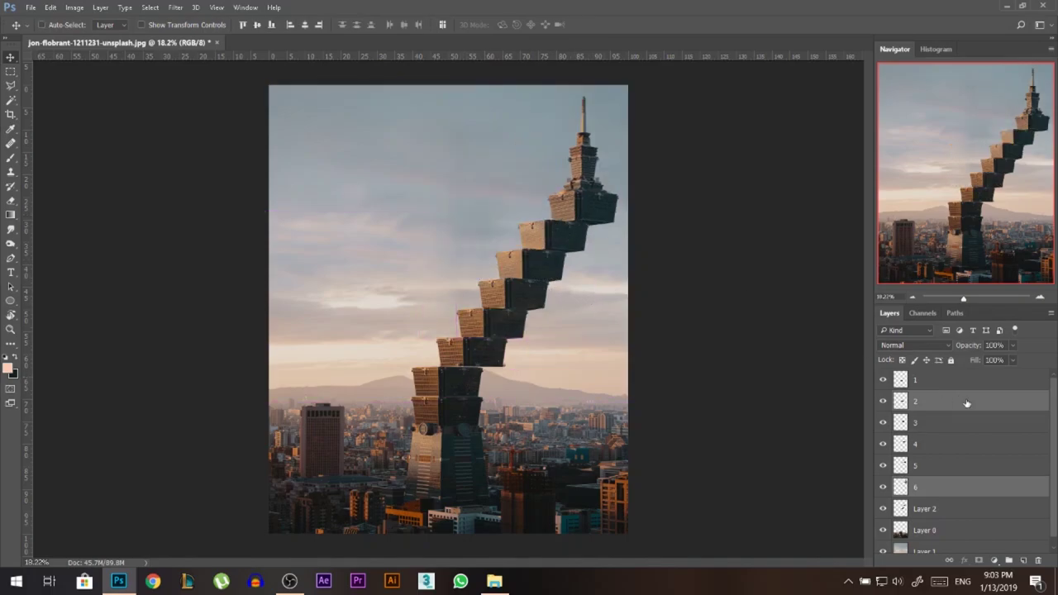
Add a Curves adjustment above layer 1, anchor the shadows with a point, and pull the white point inward to brighten the highlights
left_click(949, 383)
left_click(996, 562)
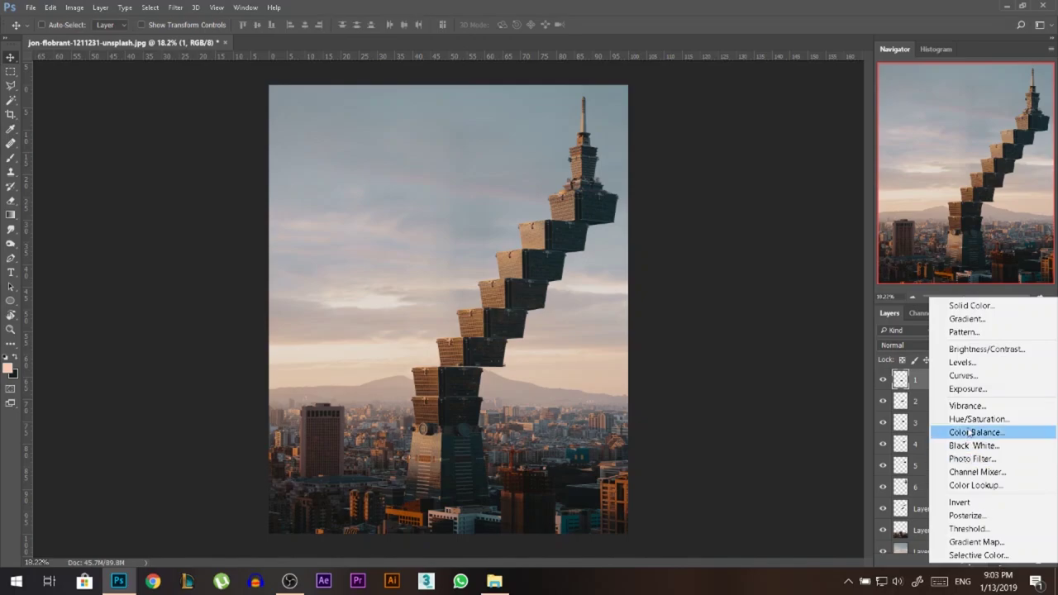
left_click(975, 373)
left_click_drag(721, 222, 748, 200)
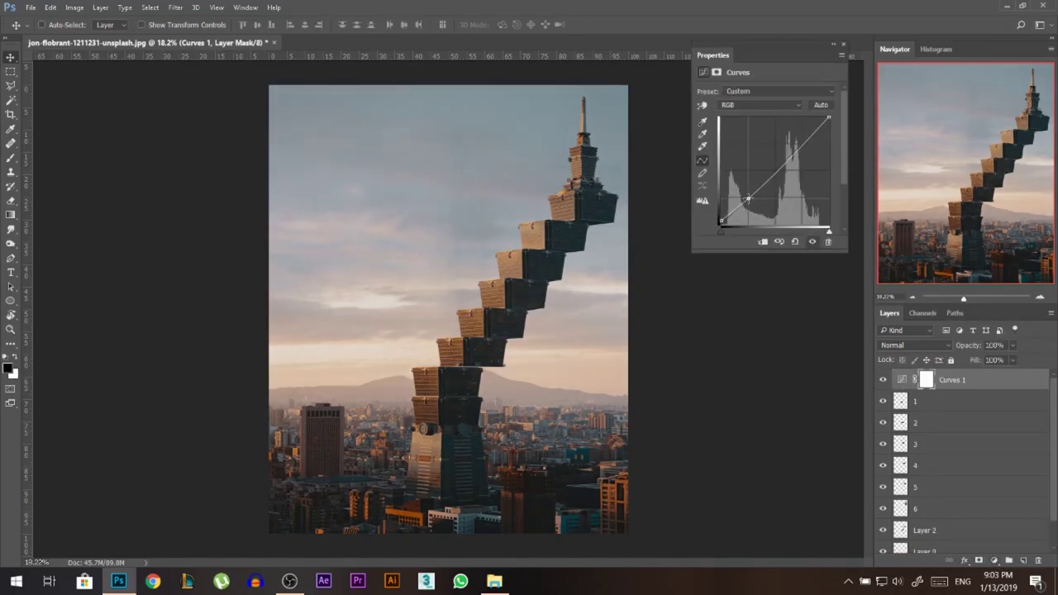
left_click_drag(830, 118, 820, 117)
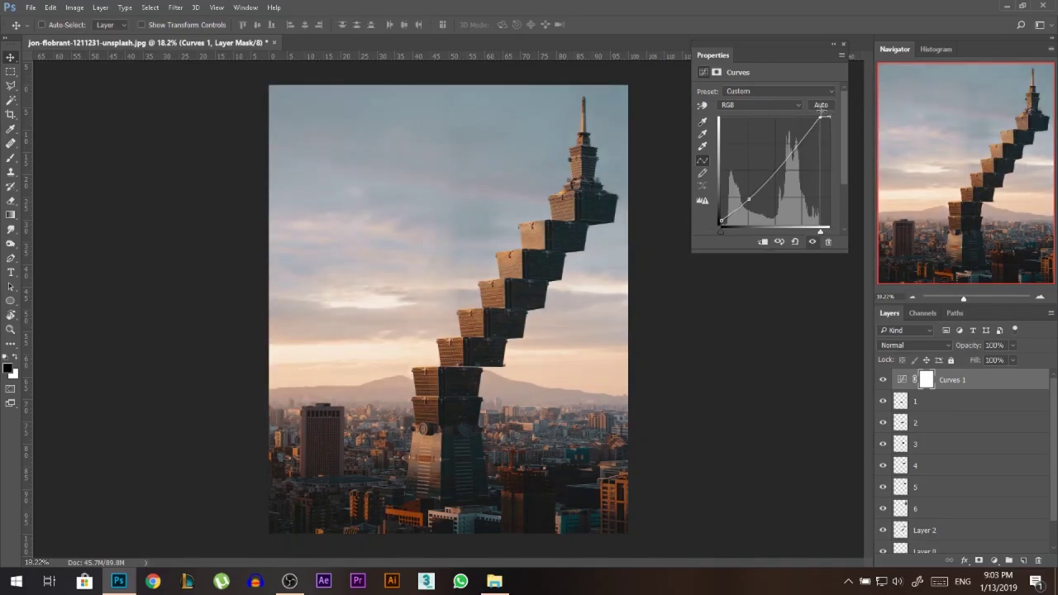
left_click(844, 44)
Add a second Curves adjustment above the first and adjust the highlight ends of its Red and Blue channels for a warmer tone
left_click(992, 560)
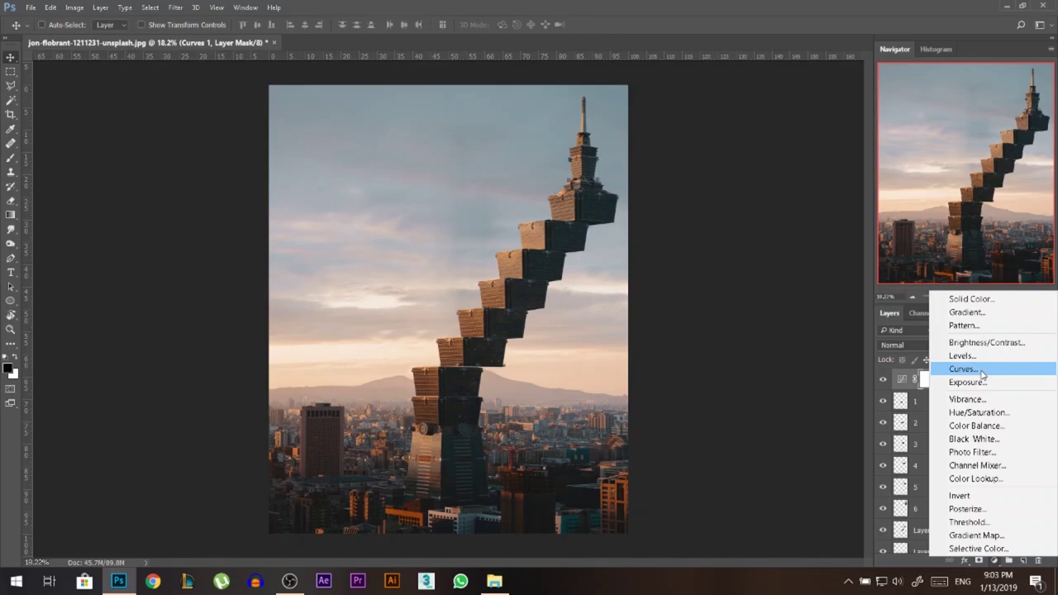
left_click(956, 369)
left_click(739, 108)
left_click(744, 123)
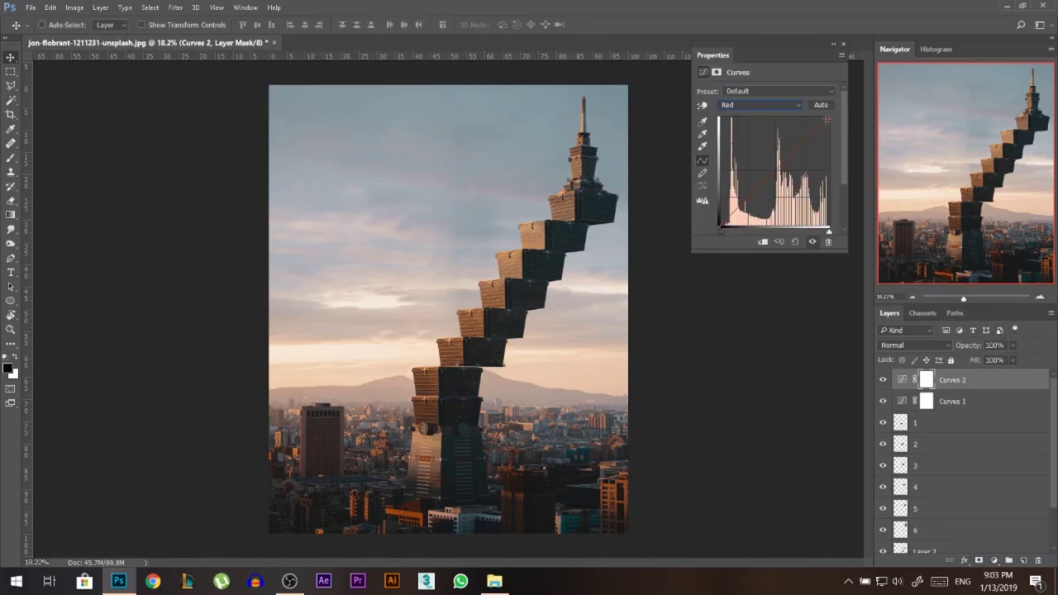
mouse_move(826, 119)
left_mouse_down()
mouse_move(813, 120)
mouse_move(824, 117)
left_mouse_up()
left_click(757, 105)
left_click(743, 138)
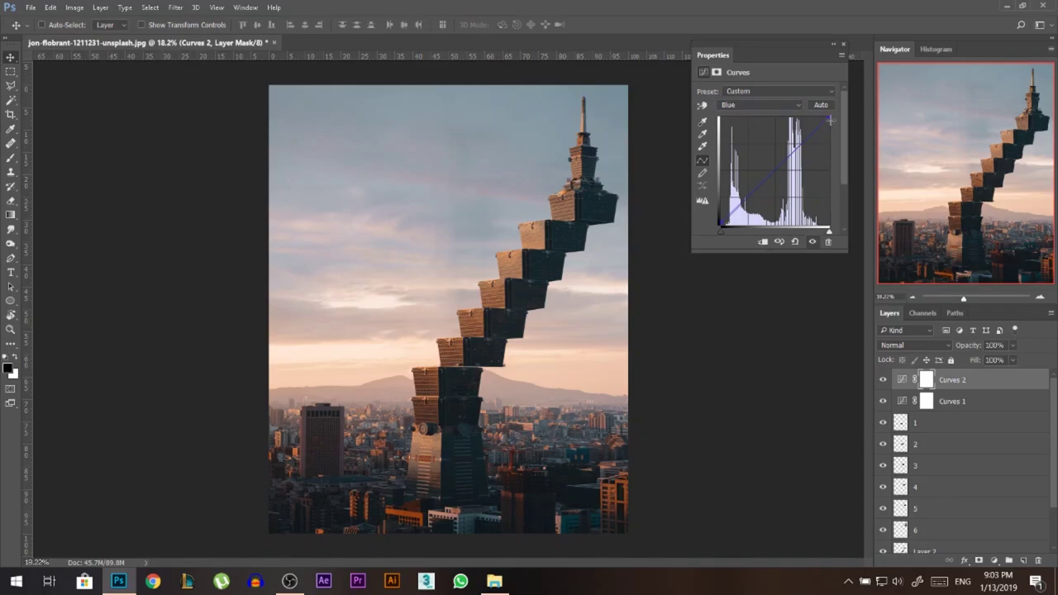
left_click(843, 46)
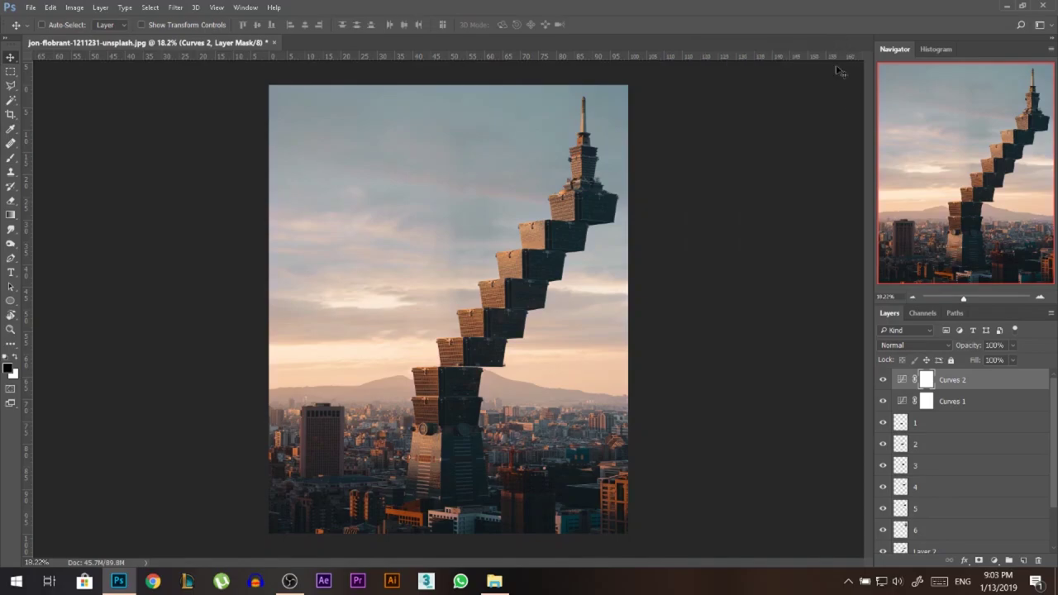
Stamp all visible layers into a new merged layer at the top of the stack, keeping its content in place
key("ctrl")
key("ctrl+shift+alt+e")
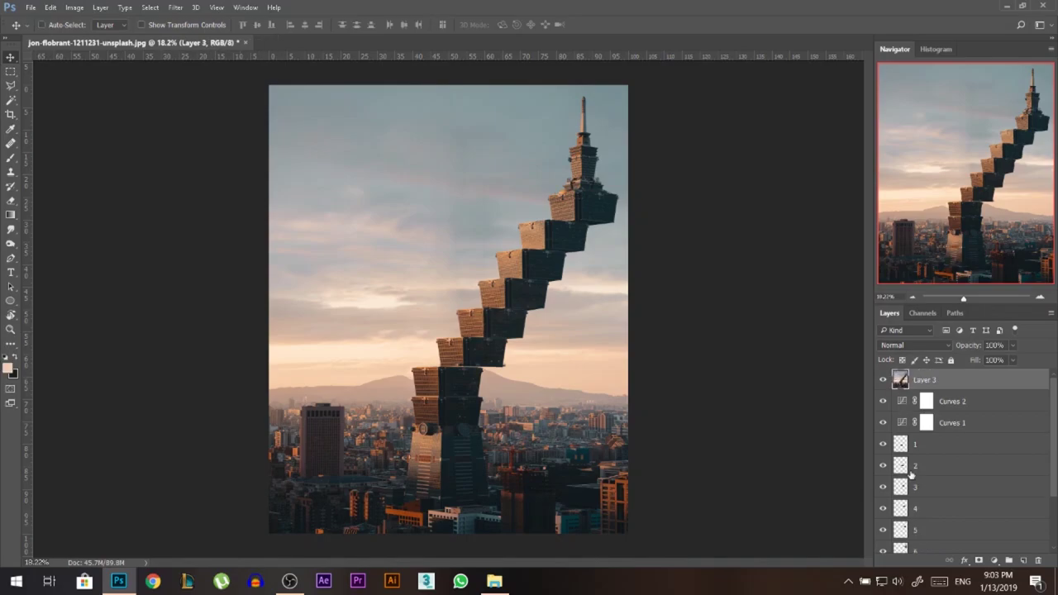
left_click_drag(411, 249, 424, 225)
key("ctrl+z")
Open the Camera Raw Filter on the merged layer and draw a wide Radial Filter ellipse over the bright sky at the horizon's left
left_click(174, 8)
left_click(209, 88)
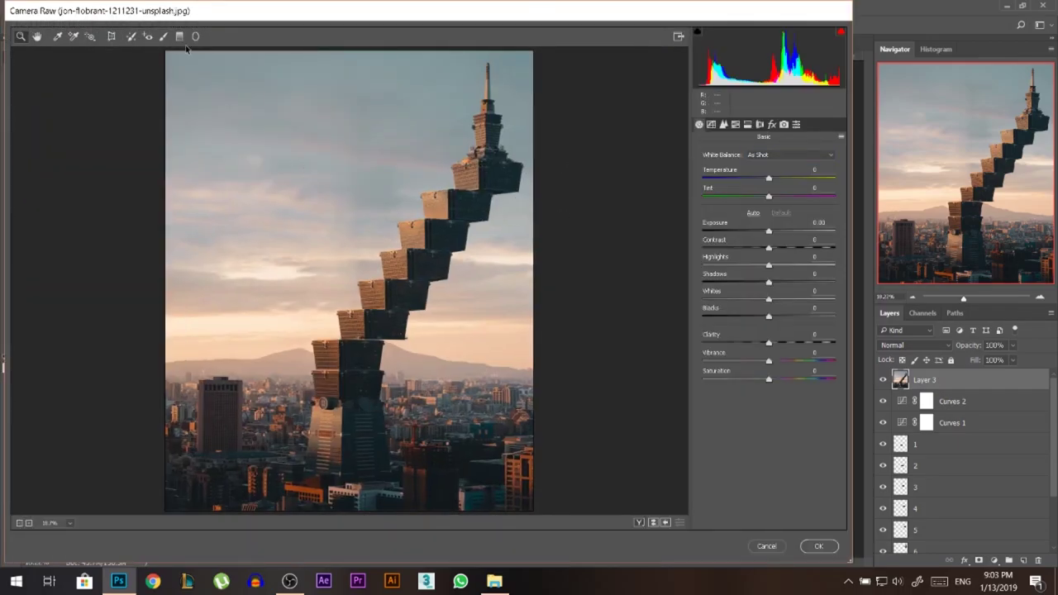
left_click(195, 36)
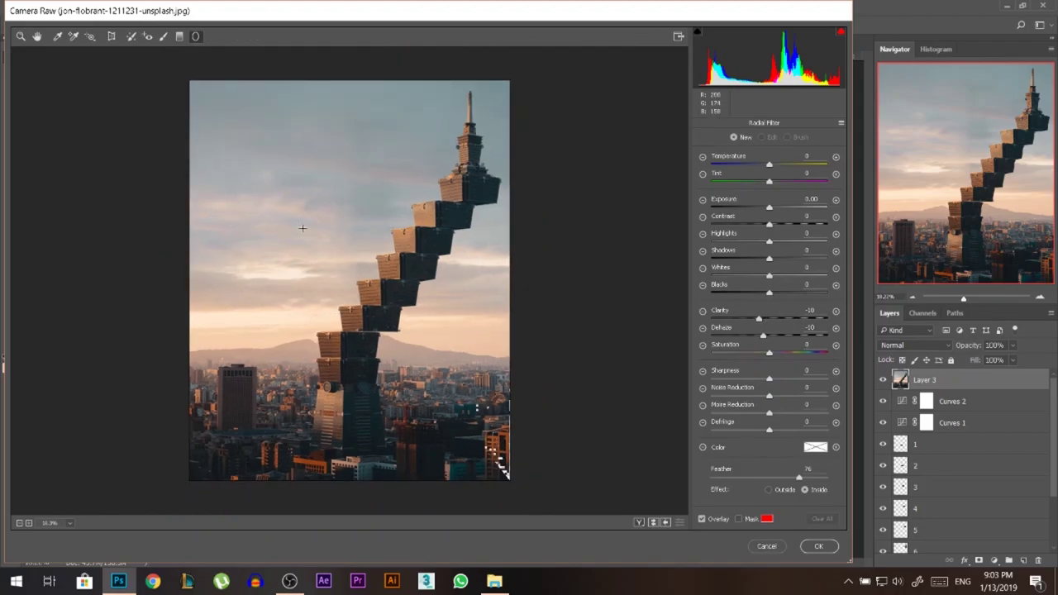
mouse_move(210, 292)
left_mouse_down()
mouse_move(336, 224)
mouse_move(346, 206)
mouse_move(350, 234)
mouse_move(373, 246)
left_mouse_up()
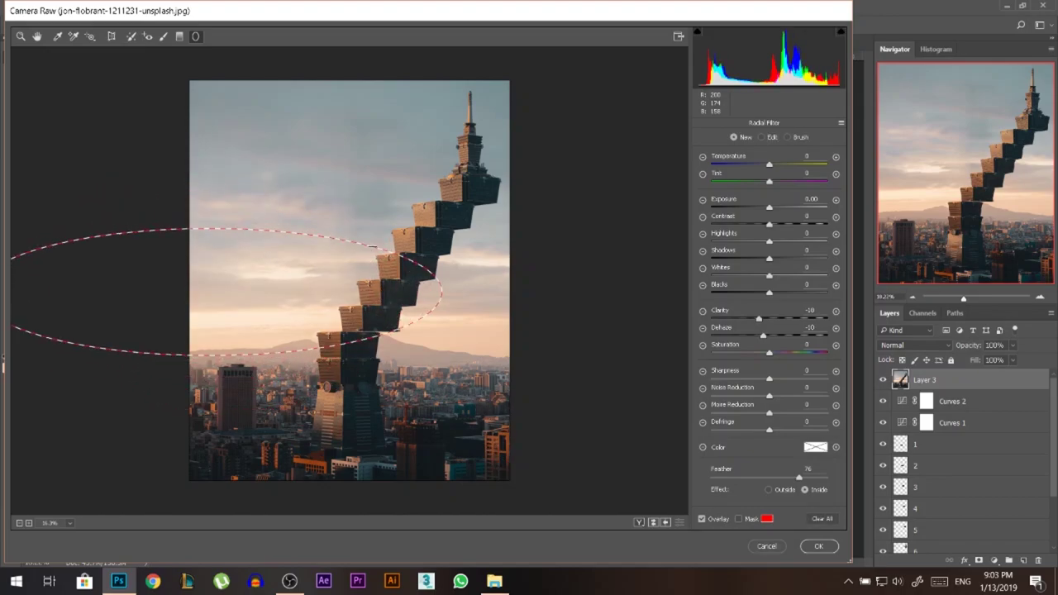
left_click_drag(443, 227, 448, 220)
left_click_drag(293, 267, 293, 278)
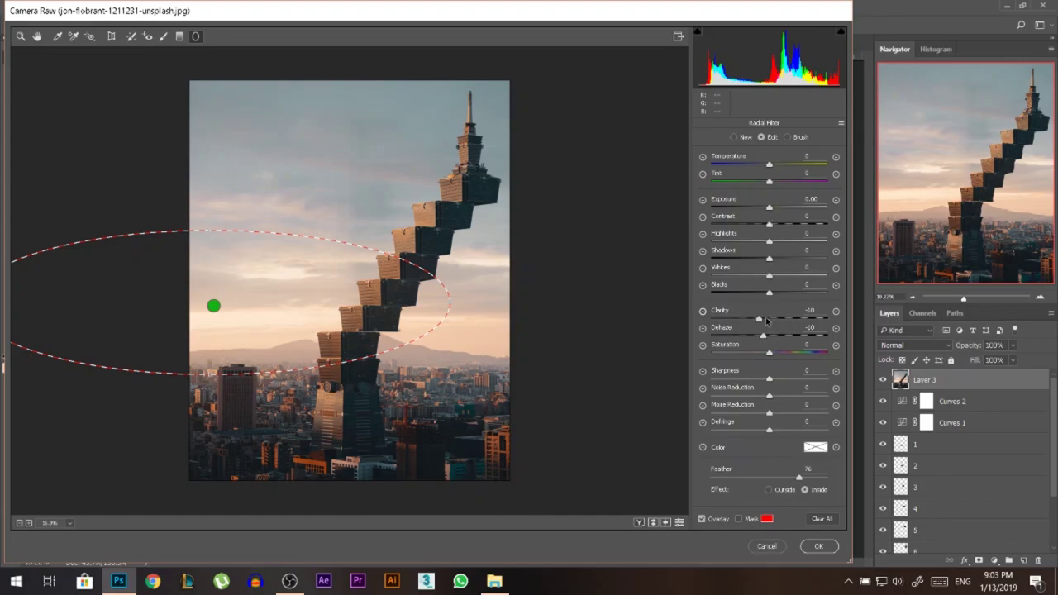
Set the radial filter to Clarity -32, Dehaze -15, Exposure +0.40, Temperature +20 and Tint +12
left_click_drag(760, 335, 760, 338)
left_click_drag(771, 212, 775, 211)
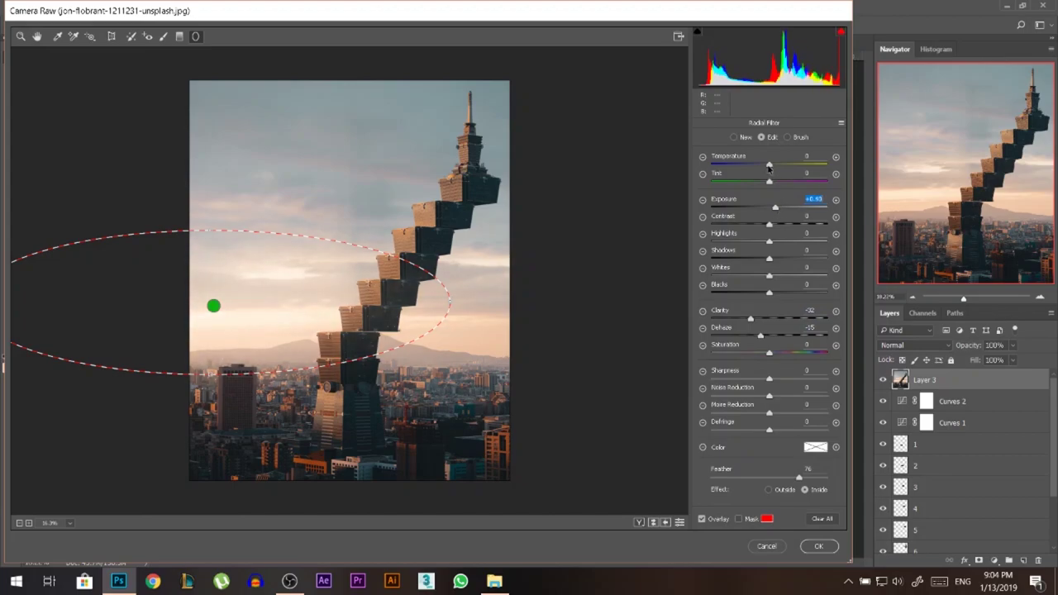
mouse_move(768, 168)
left_mouse_down()
mouse_move(779, 168)
mouse_move(774, 184)
left_mouse_up()
left_click_drag(779, 166, 783, 165)
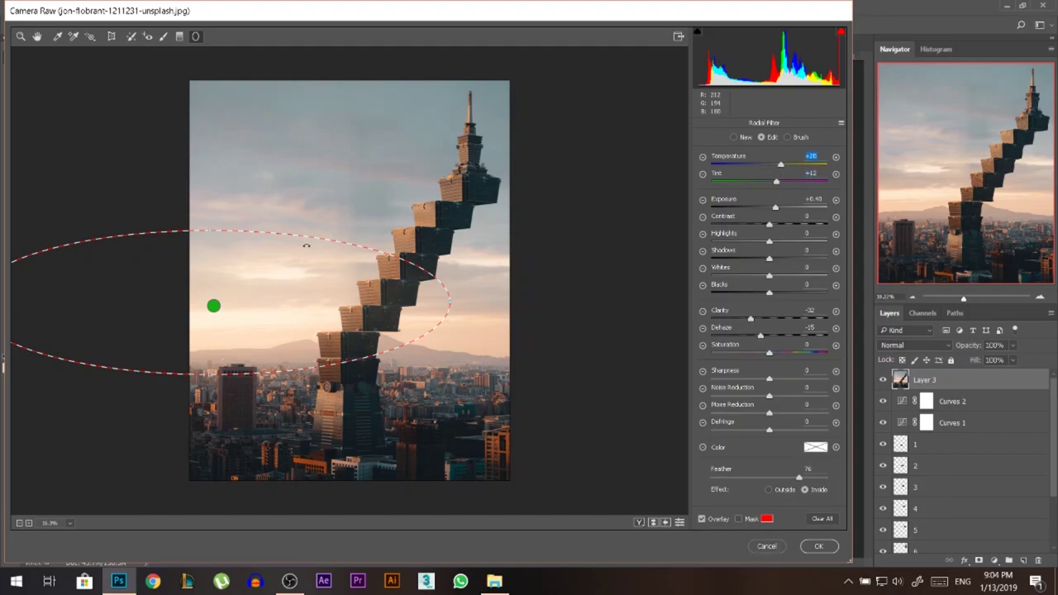
Stretch the radial filter taller to cover most of the sky and city, shift it slightly toward the tower, and apply Camera Raw
left_click_drag(210, 228, 212, 134)
left_click_drag(242, 243, 274, 234)
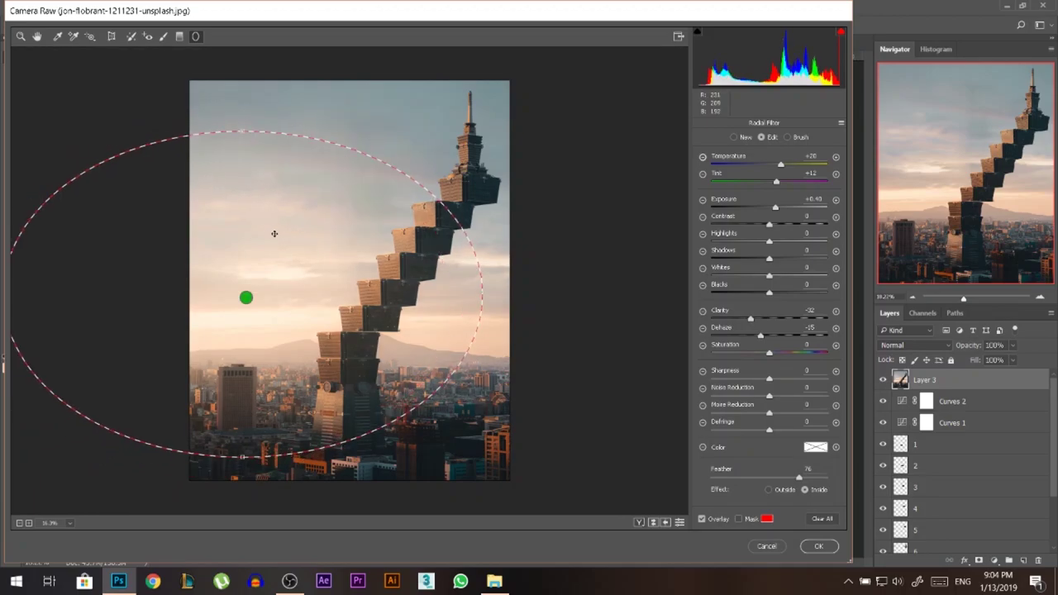
left_click(818, 545)
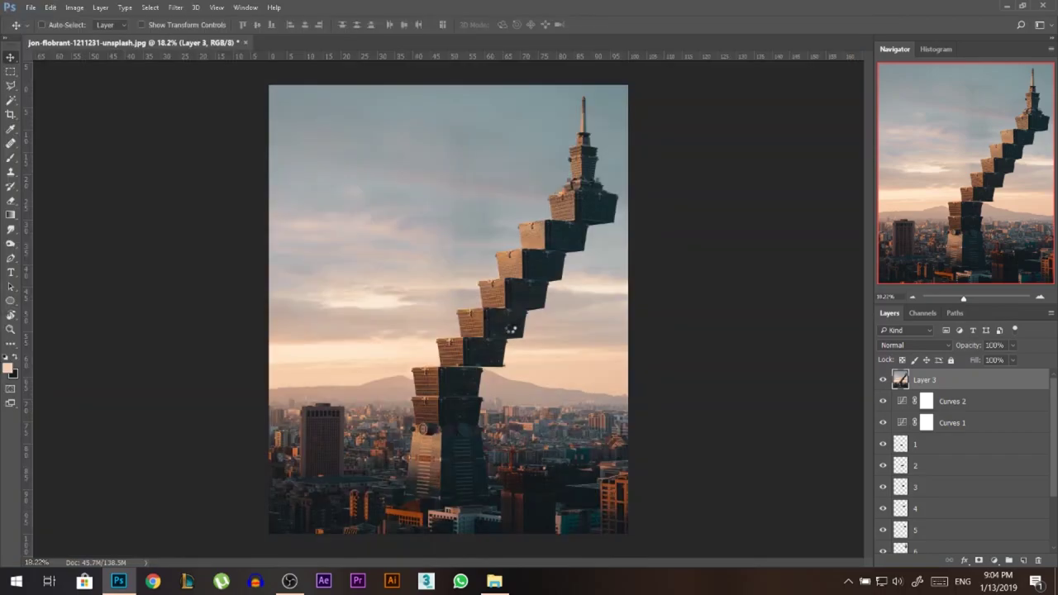
Reopen the Camera Raw Filter and draw a diagonal Graduated Filter from beyond the photo's lower right corner toward the middle of the tower
key("ctrl+minus")
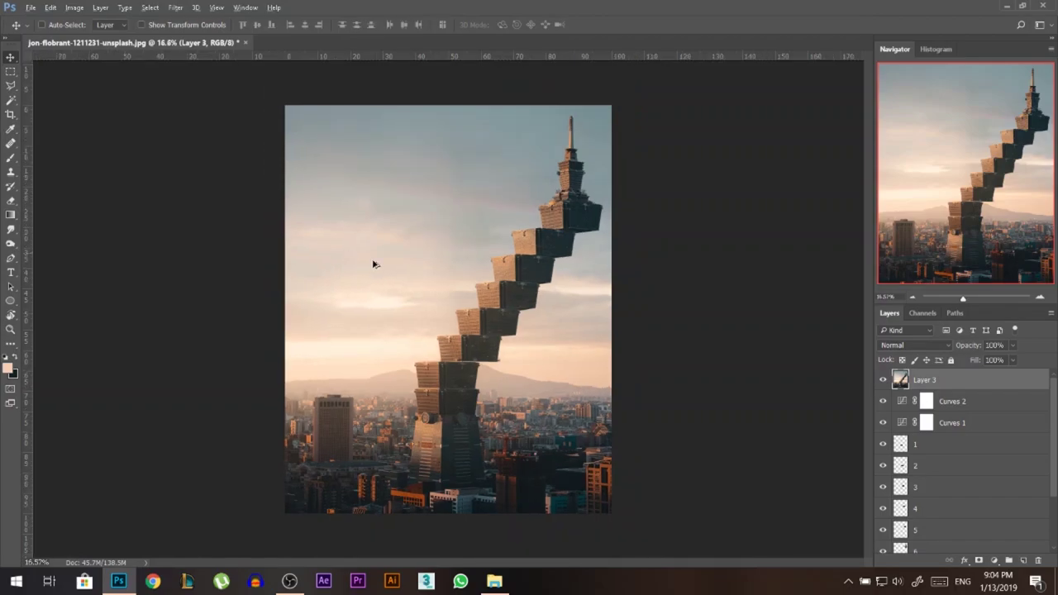
left_click(173, 7)
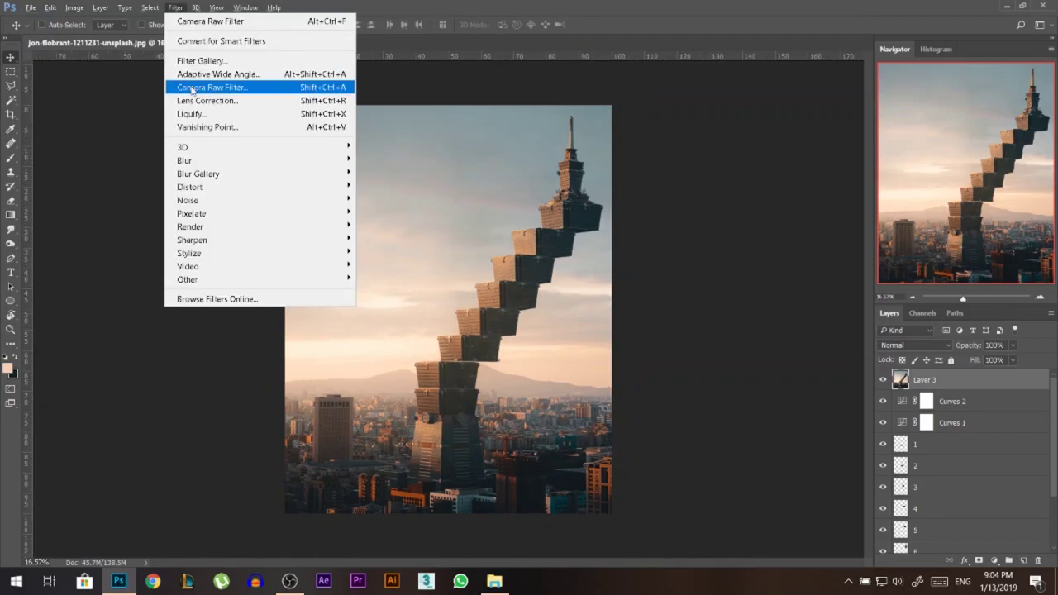
left_click(192, 87)
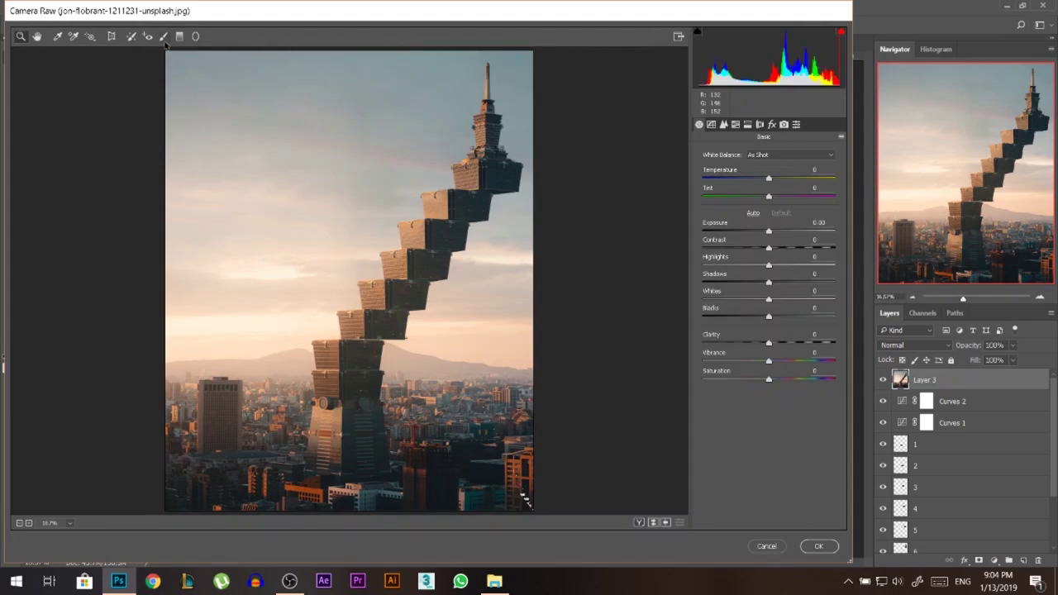
left_click(179, 37)
key("ctrl+minus")
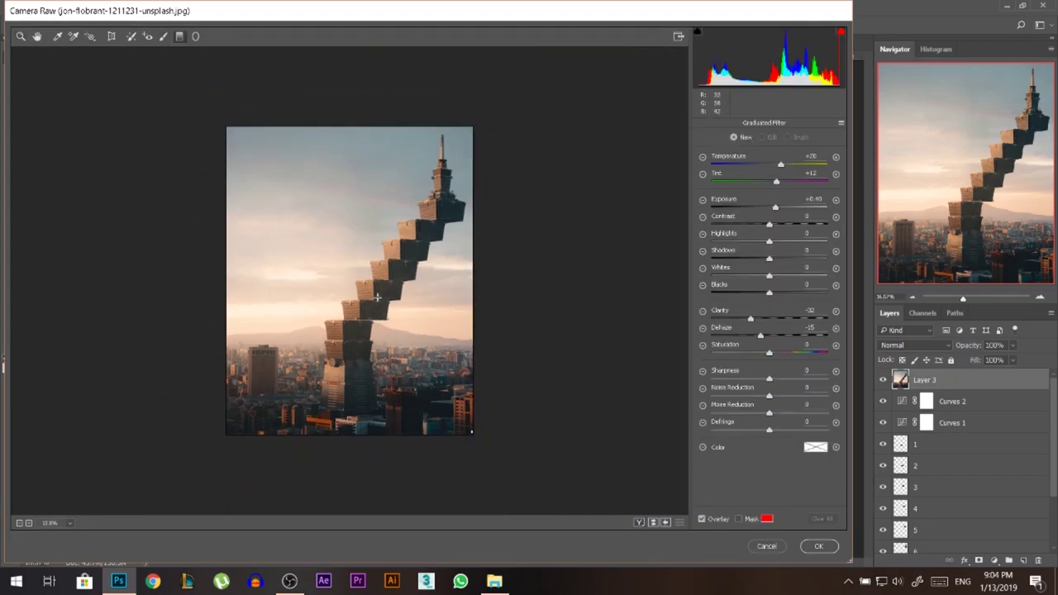
mouse_move(533, 453)
left_mouse_down()
mouse_move(375, 248)
mouse_move(437, 264)
left_mouse_up()
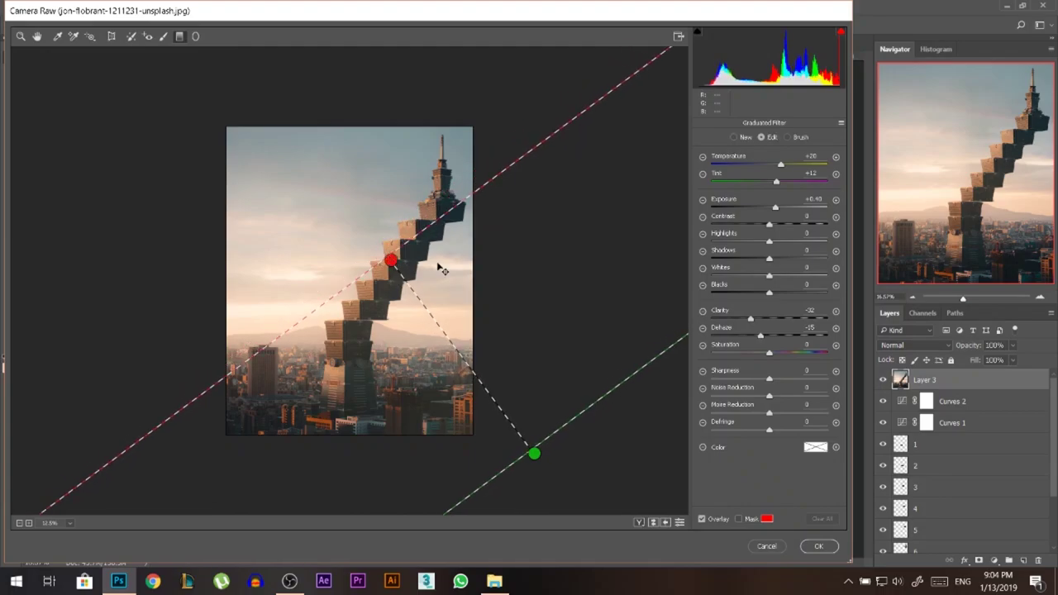
Set the graduated filter to Temperature -5, Tint 0, Exposure -0.15, Clarity 0 and Dehaze 0
left_click_drag(816, 156, 768, 168)
left_click(818, 174)
type("0")
left_click_drag(775, 209, 766, 213)
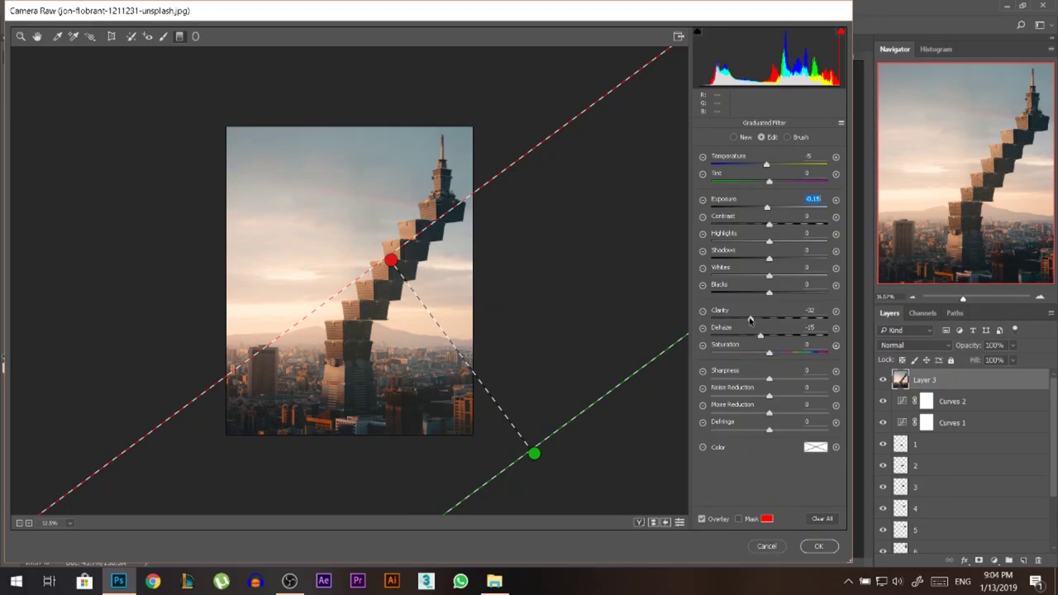
left_click_drag(751, 319, 784, 330)
type("0")
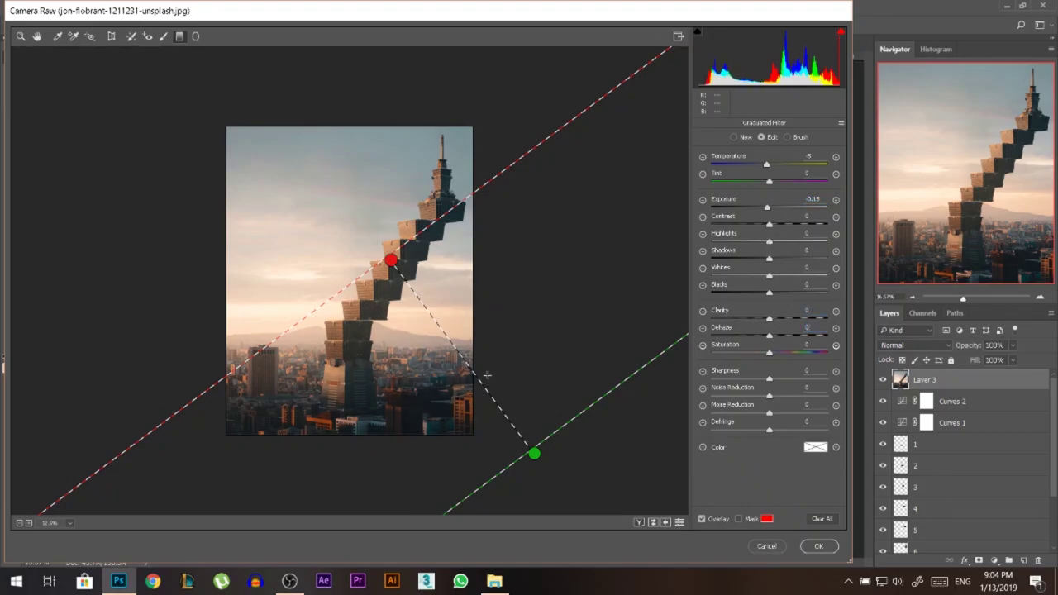
Move the graduated filter outward past the lower right corner and add two more, rising from below the photo and from its lower left
left_click_drag(402, 264, 486, 335)
left_click_drag(361, 477, 363, 314)
mouse_move(170, 437)
left_mouse_down()
mouse_move(222, 290)
mouse_move(219, 301)
left_mouse_up()
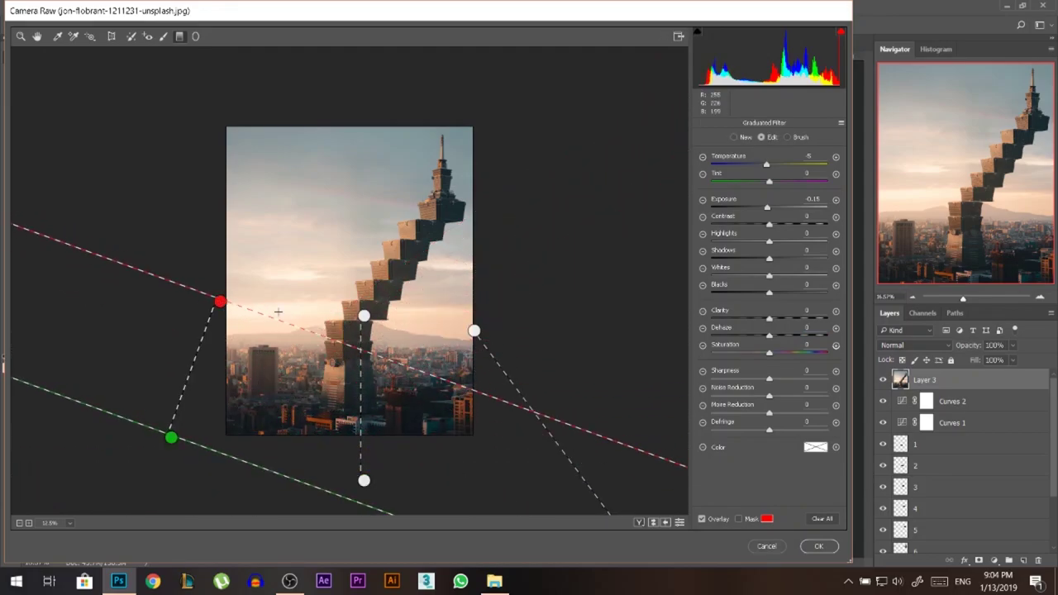
Add two graduated filters from the photo's right side, Exposure +0.10 on the lower and -0.40 with Shadows -1 and reduced Whites on the upper, and apply
left_click_drag(535, 356, 363, 265)
left_click_drag(768, 207, 771, 211)
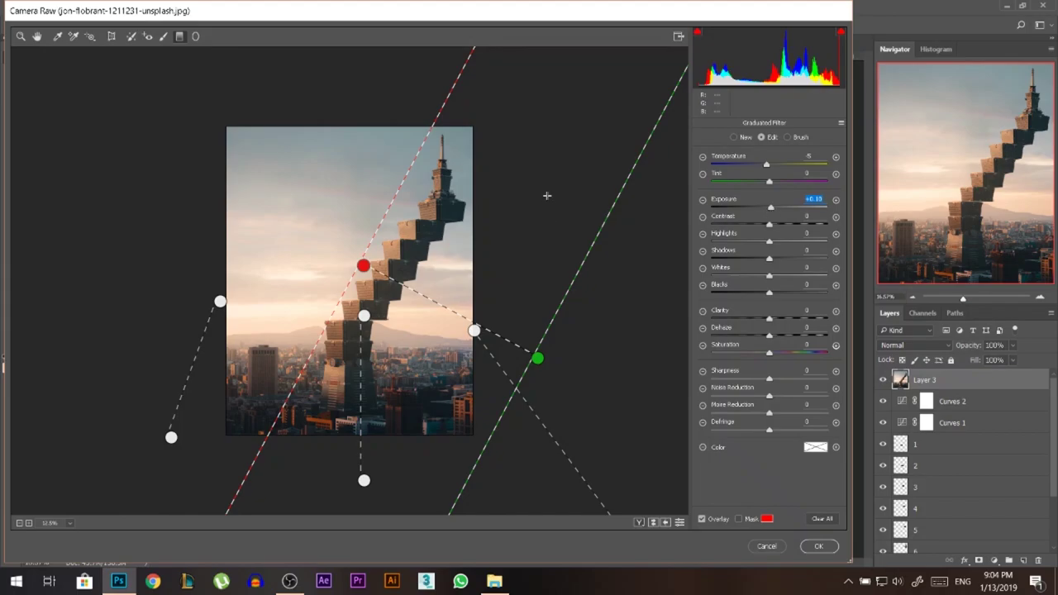
left_click_drag(547, 195, 362, 238)
left_click_drag(770, 208, 762, 209)
mouse_move(769, 257)
left_mouse_down()
mouse_move(748, 248)
mouse_move(767, 246)
mouse_move(757, 275)
mouse_move(745, 273)
mouse_move(761, 274)
left_mouse_up()
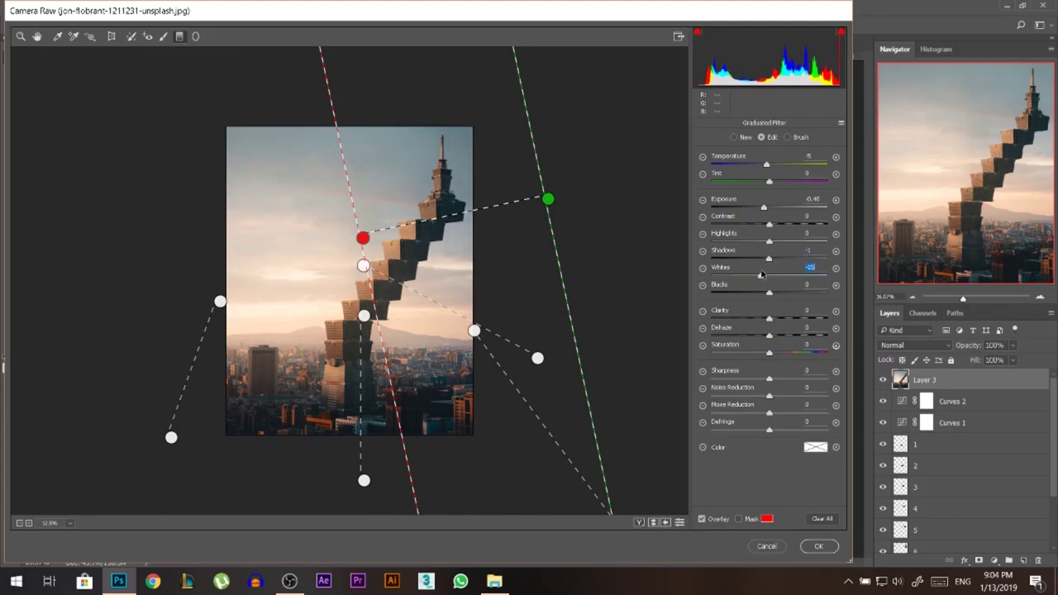
left_click(817, 546)
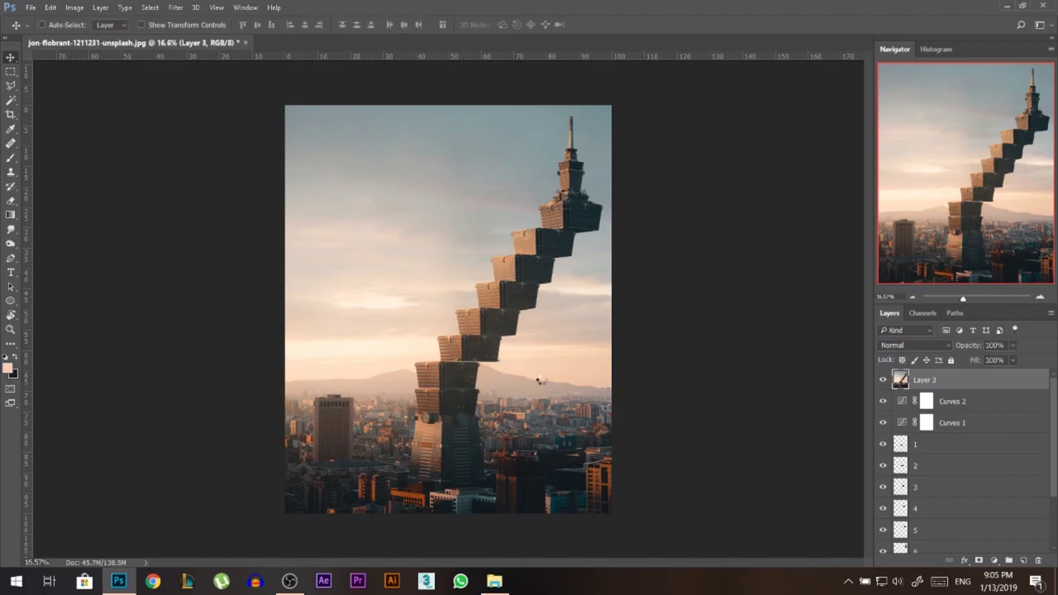
Reopen the Camera Raw Filter on Layer 3 and add a slight dark post-crop vignette in the Highlight Priority style
left_click(175, 7)
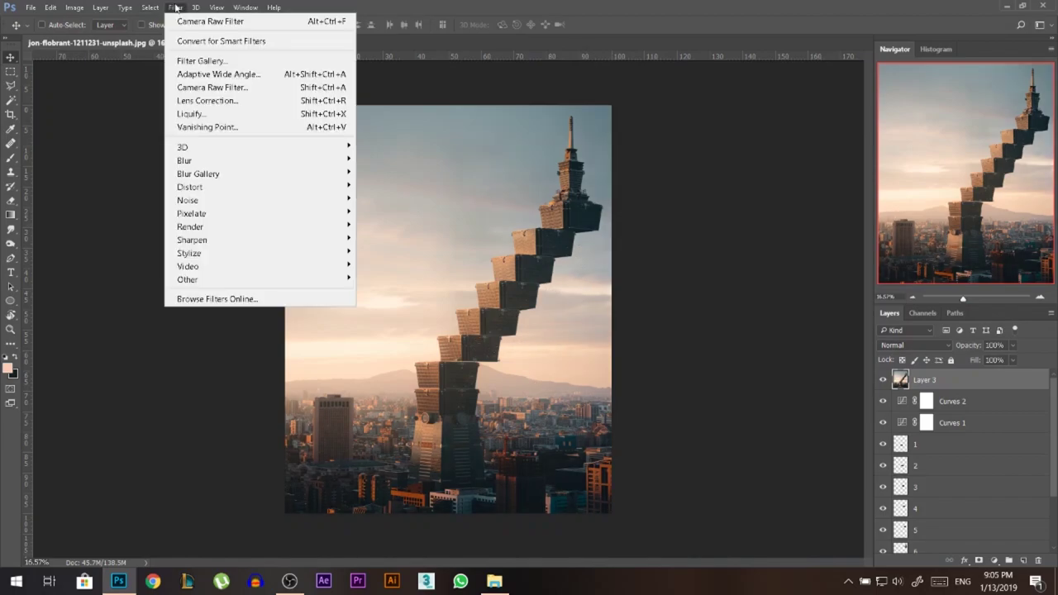
left_click(220, 87)
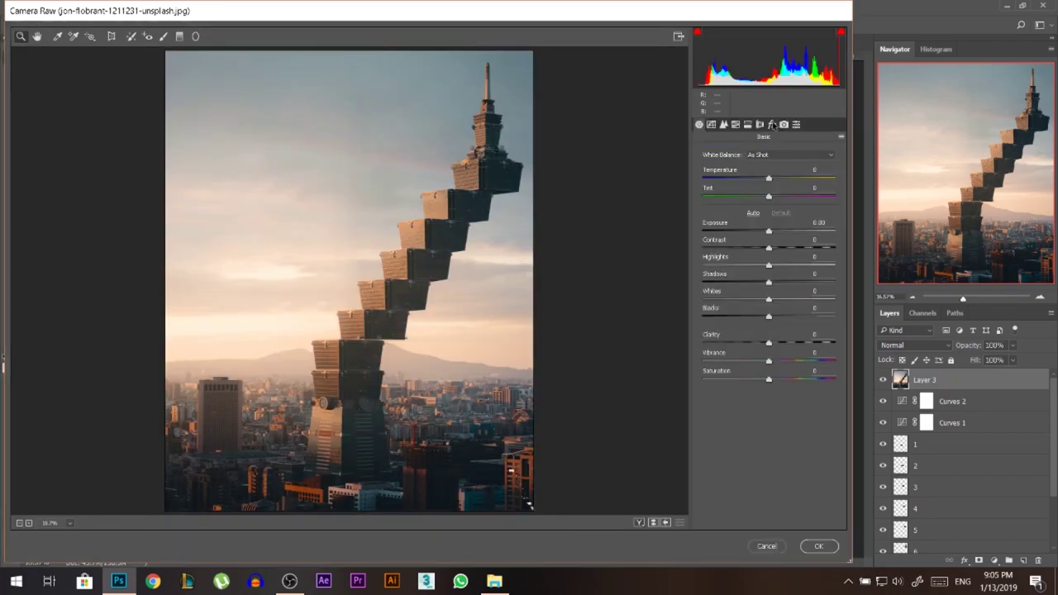
left_click(772, 124)
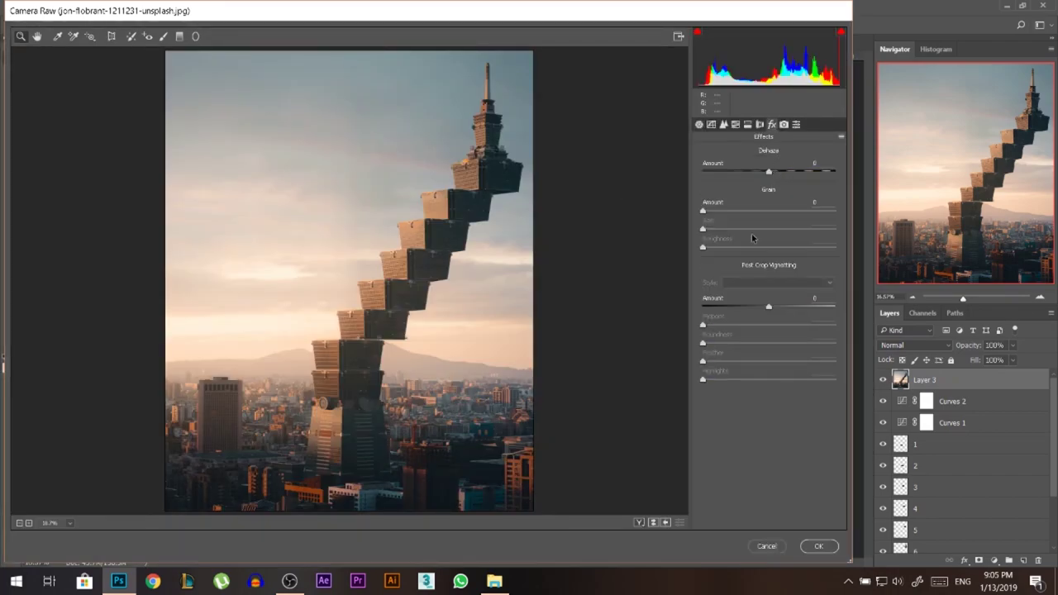
left_click_drag(765, 303, 761, 303)
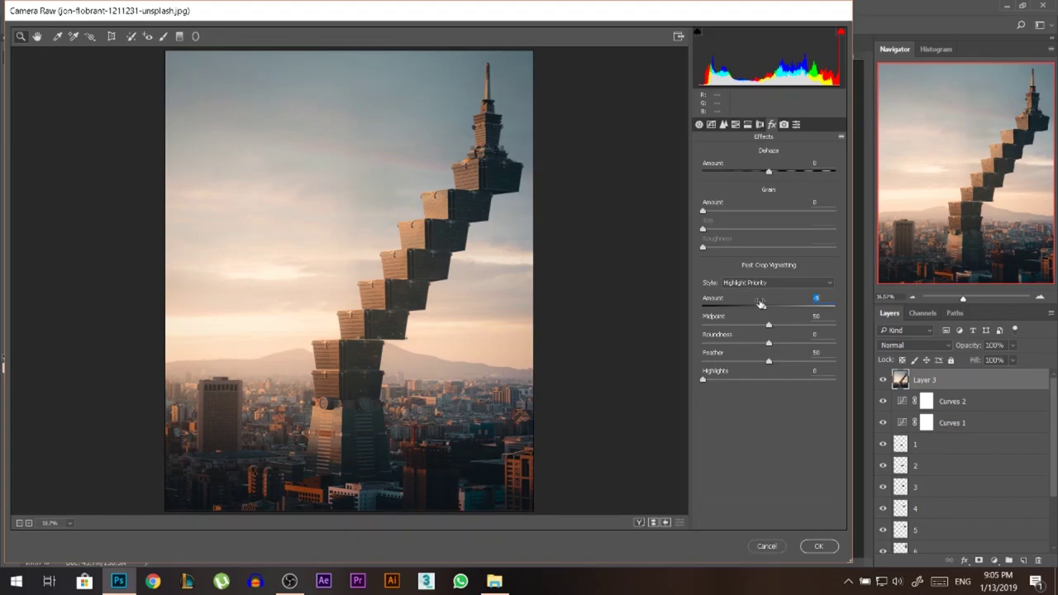
Fine-tune the Dehaze amount and set the basic Clarity adjustment to +16
left_click_drag(776, 162, 772, 166)
left_click(698, 125)
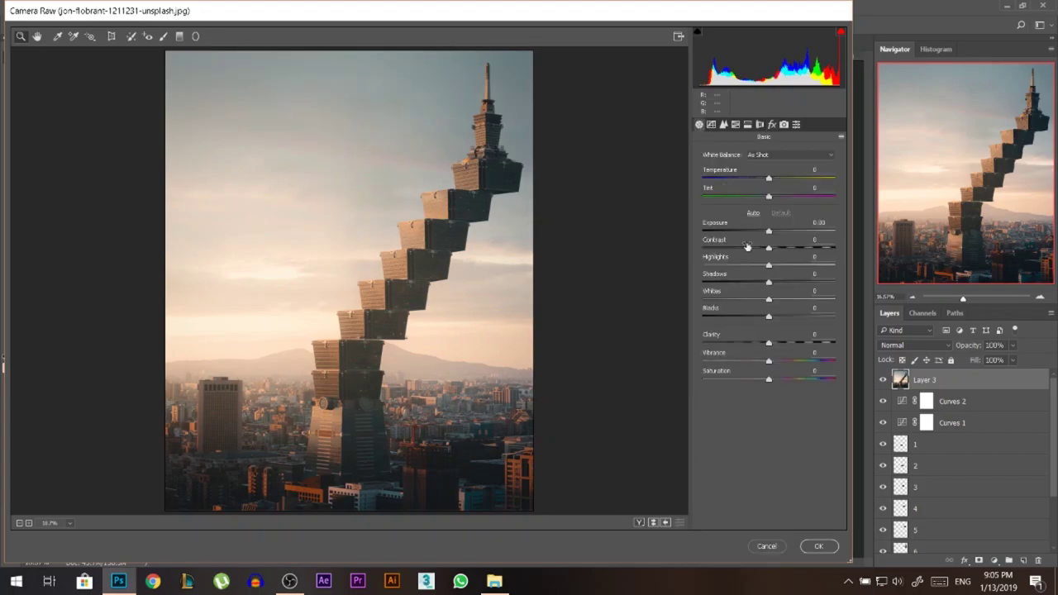
left_click_drag(768, 341, 777, 340)
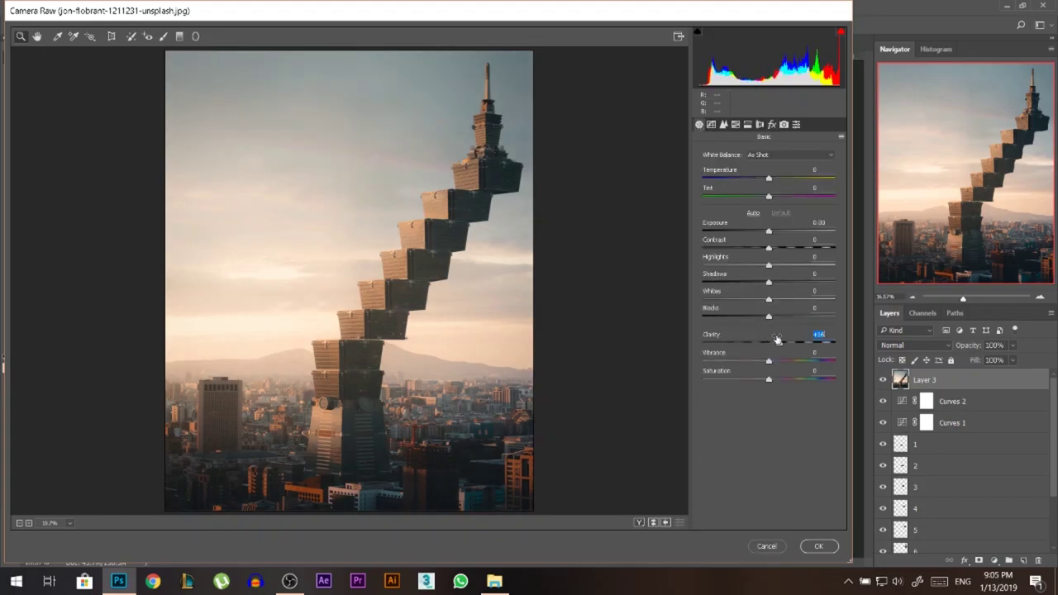
In Camera Calibration, set the Blue Primary Hue to -11 and the Green Primary Hue to -7, and apply the filter
left_click(783, 125)
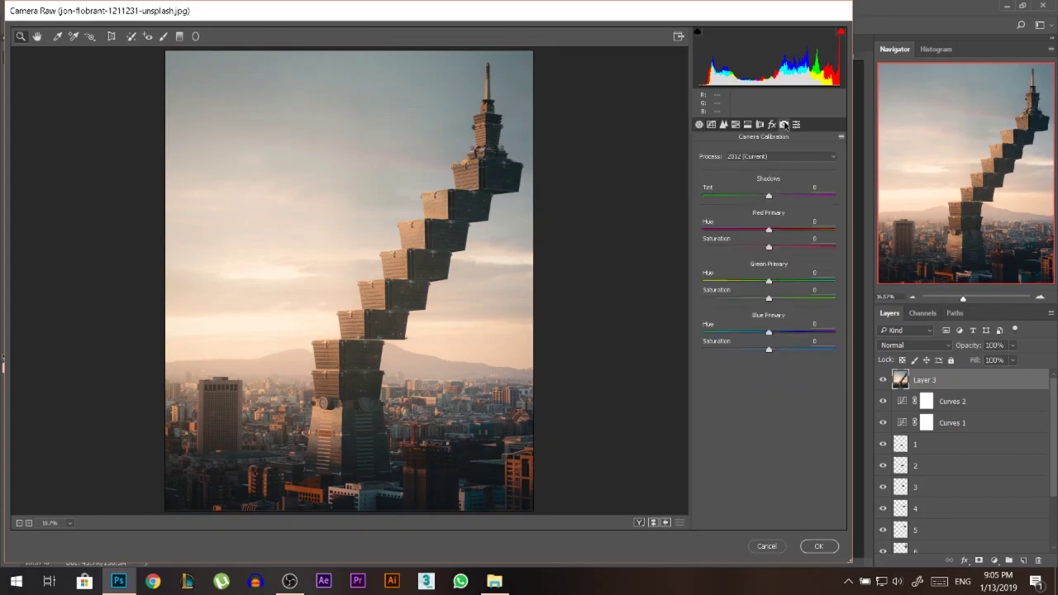
mouse_move(769, 331)
left_mouse_down()
mouse_move(750, 331)
mouse_move(783, 329)
mouse_move(761, 331)
left_mouse_up()
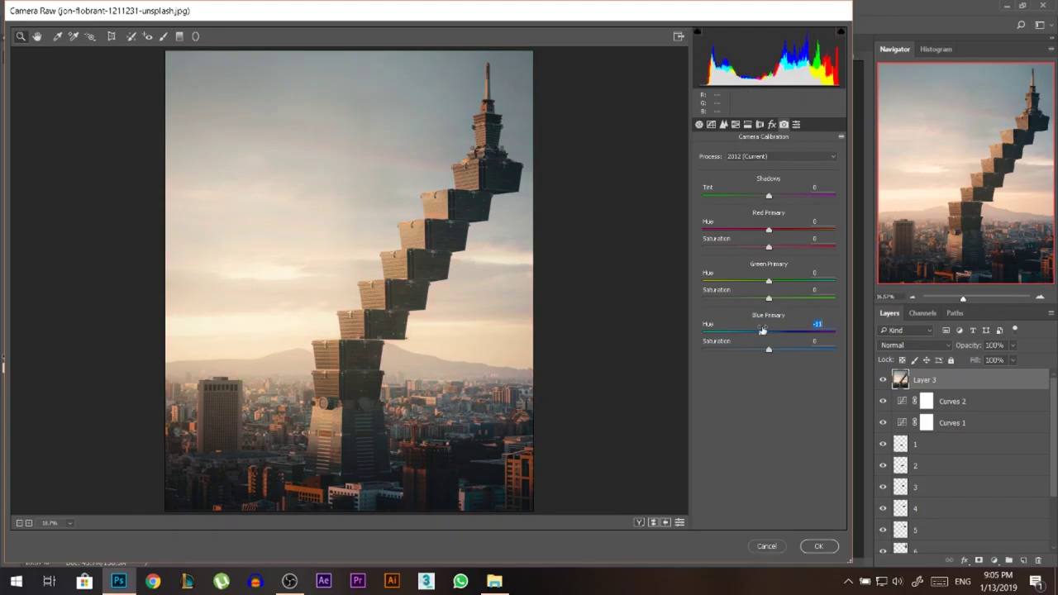
mouse_move(770, 279)
left_mouse_down()
mouse_move(711, 278)
mouse_move(798, 278)
mouse_move(762, 280)
left_mouse_up()
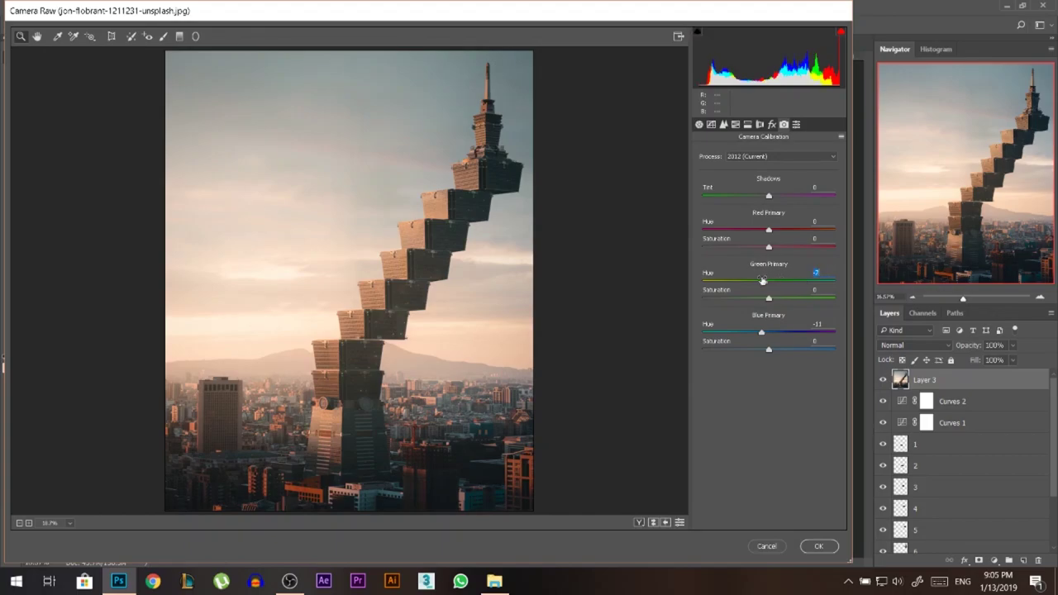
left_click(818, 547)
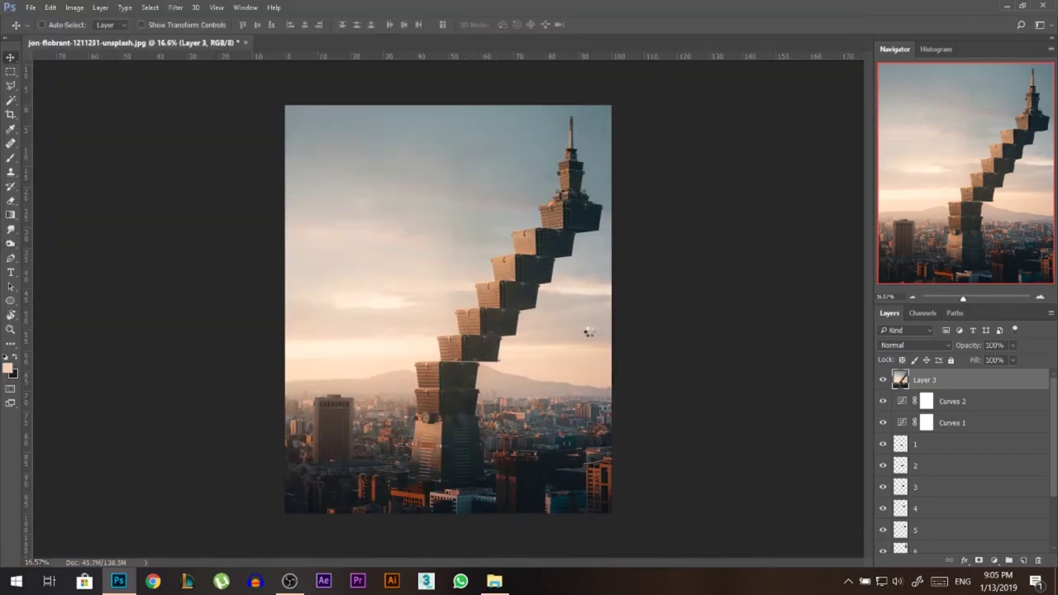